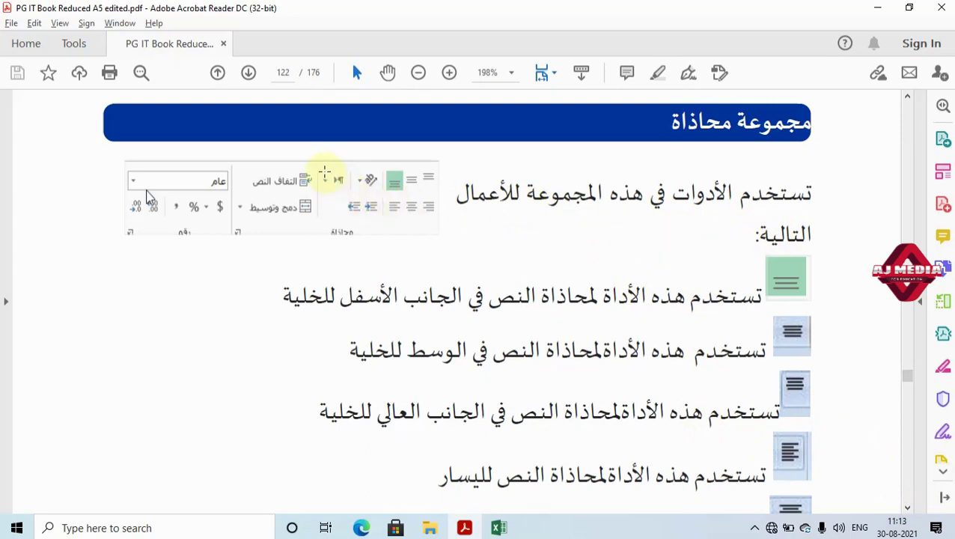
# Mark and then clear the Alignment group picture in the PDF, then bring Excel forward.
pyautogui.moveTo(317, 162); pyautogui.dragTo(439, 225)
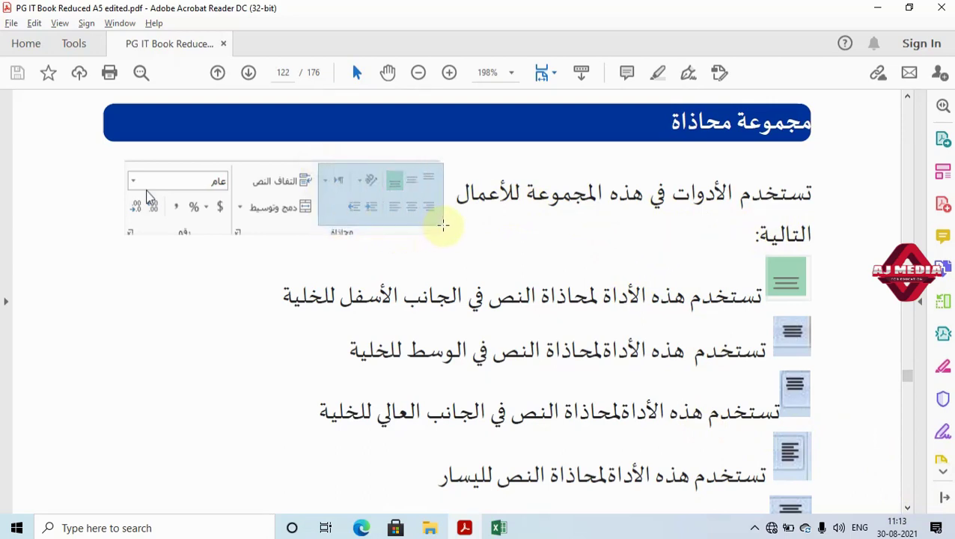
pyautogui.moveTo(442, 225); pyautogui.dragTo(439, 224)
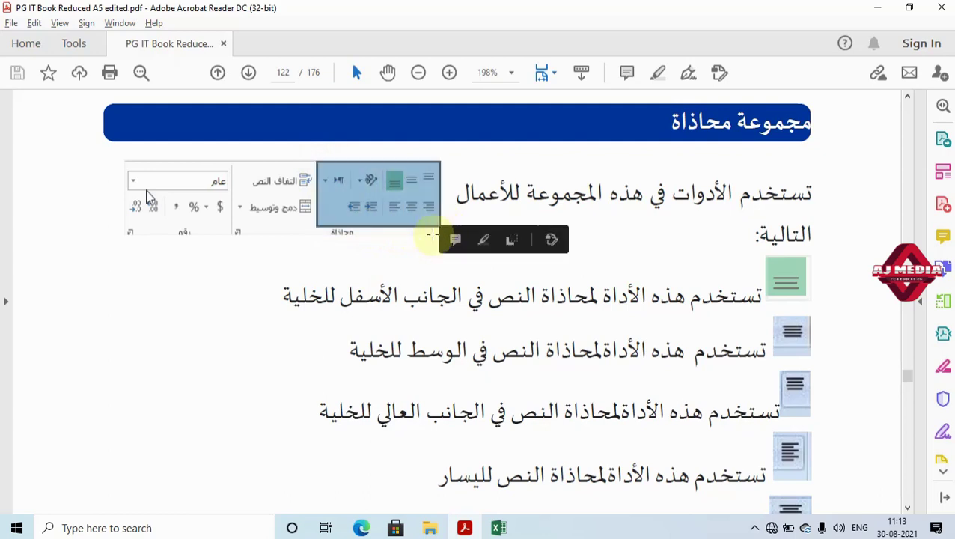
pyautogui.click(438, 303)
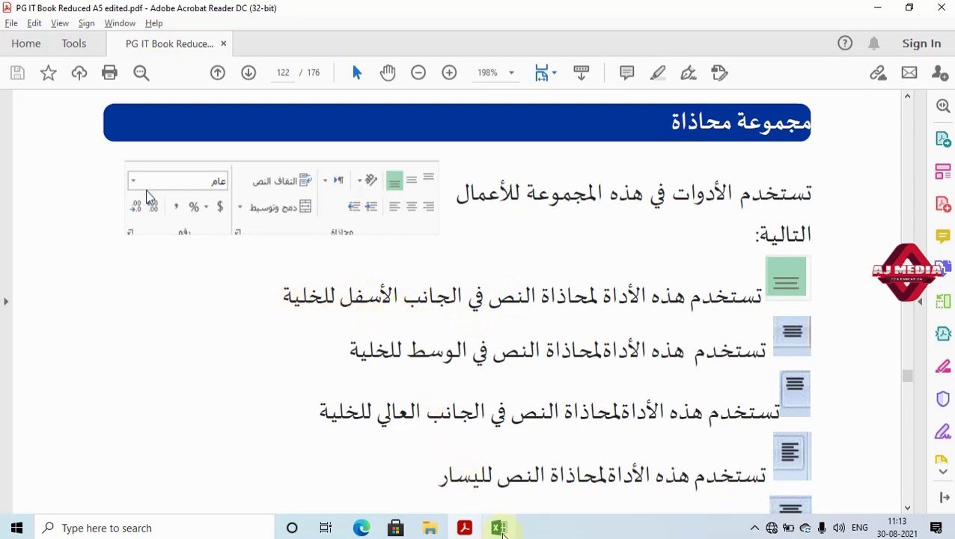
pyautogui.click(499, 529)
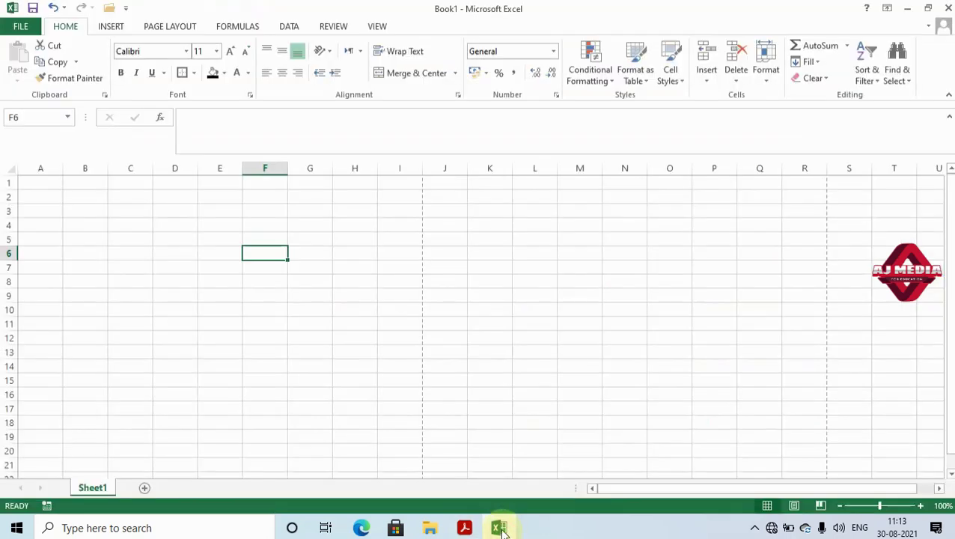
# Enter 'TMG College' in F4, widen column F to fit, and make row 4 about four times taller.
pyautogui.click(257, 223)
pyautogui.write('TMG College')
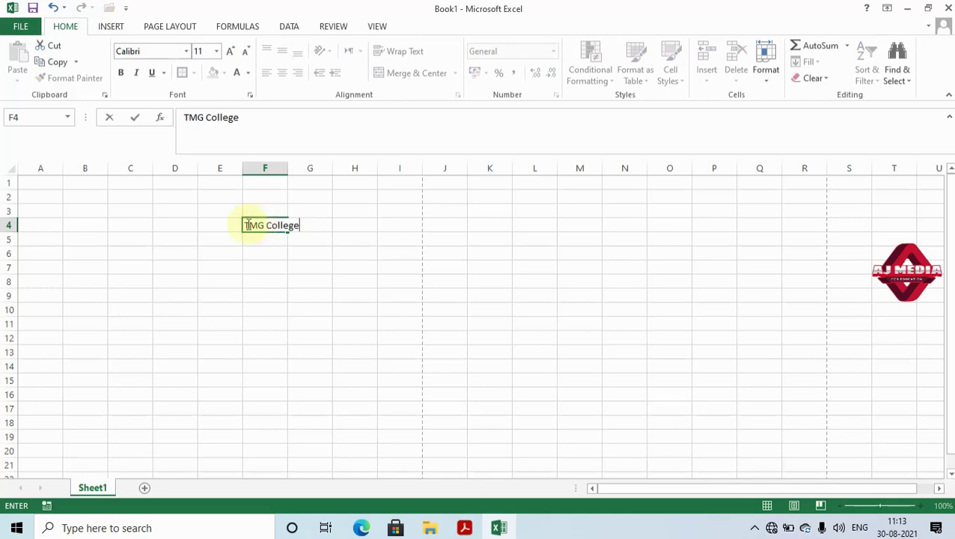
pyautogui.click(299, 254)
pyautogui.click(270, 224)
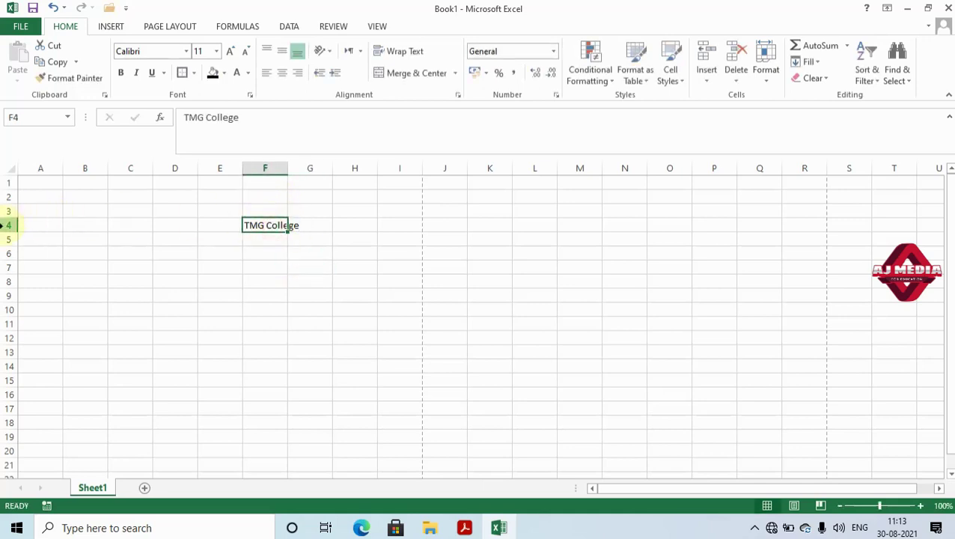
pyautogui.moveTo(287, 169); pyautogui.dragTo(333, 168)
pyautogui.moveTo(4, 232); pyautogui.dragTo(4, 277)
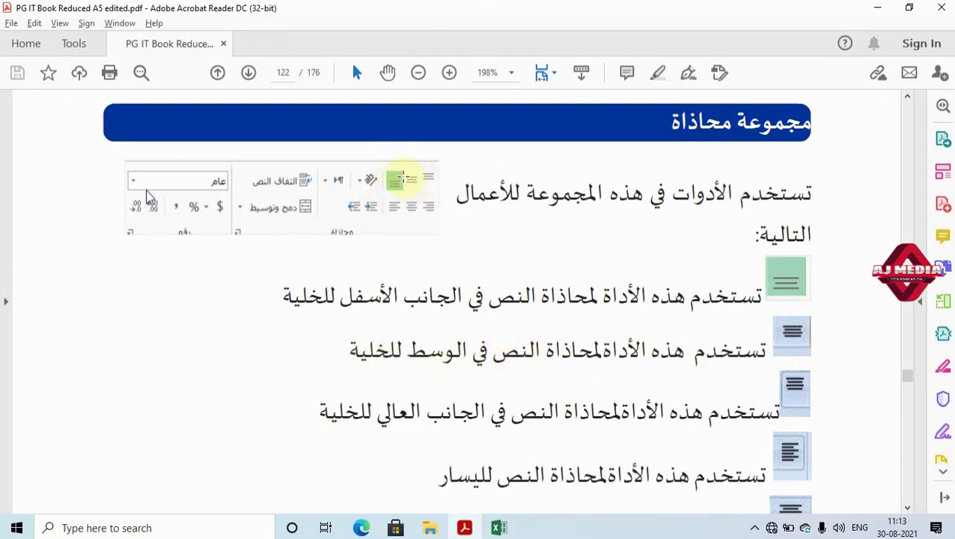
# Mark the vertical alignment icons in the PDF picture, deselect them, and return to Excel.
pyautogui.moveTo(403, 175); pyautogui.dragTo(422, 192)
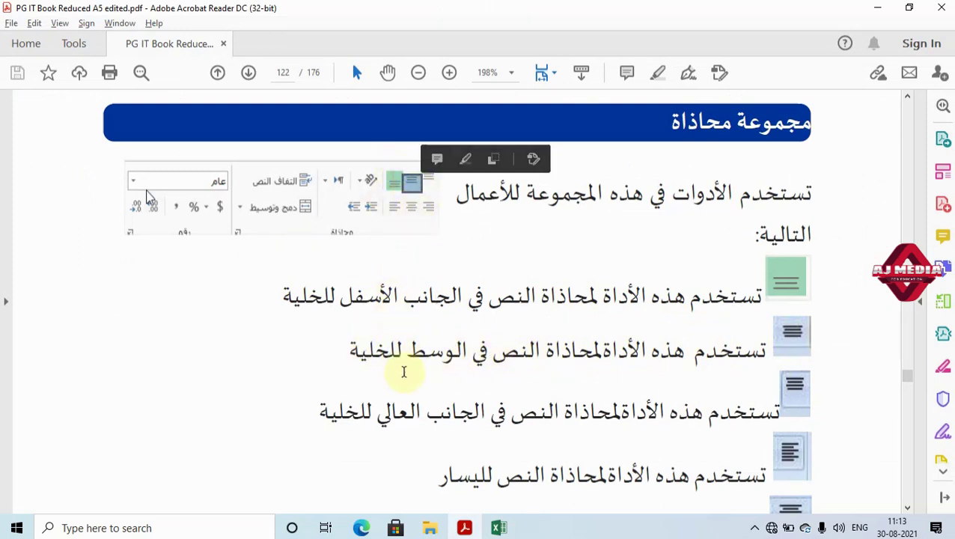
pyautogui.click(486, 353)
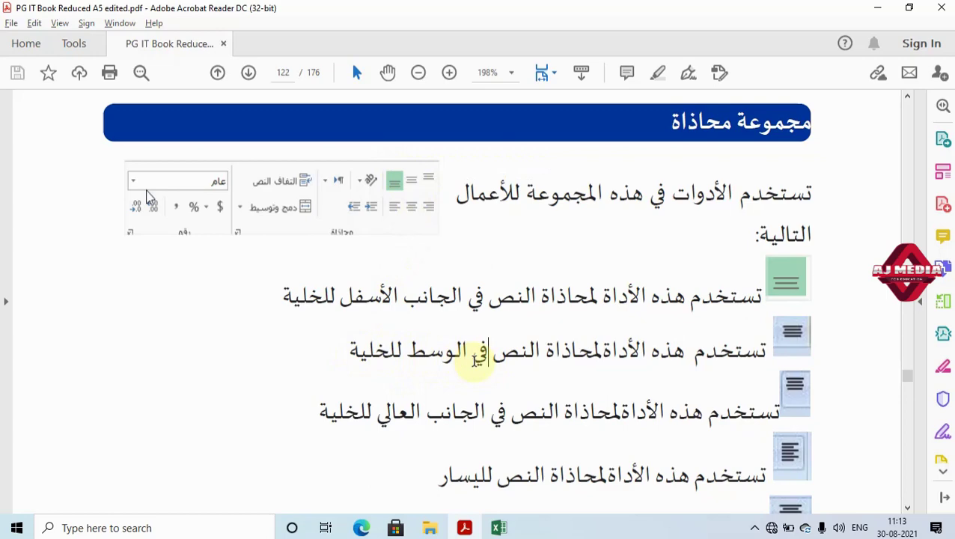
pyautogui.hotkey('alt', 'Tab')
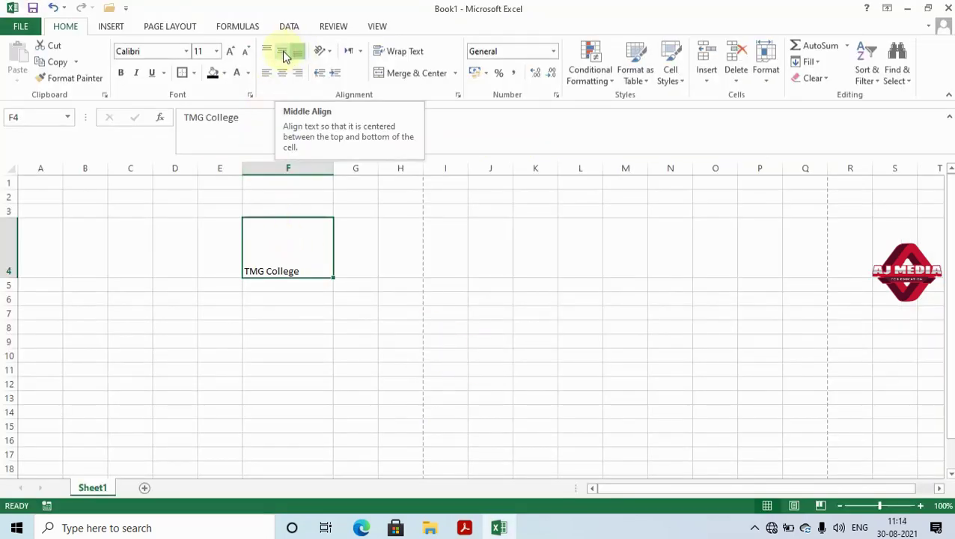
# Cycle TMG College in F4 through top, bottom and middle alignment, leaving it vertically centred.
pyautogui.click(283, 54)
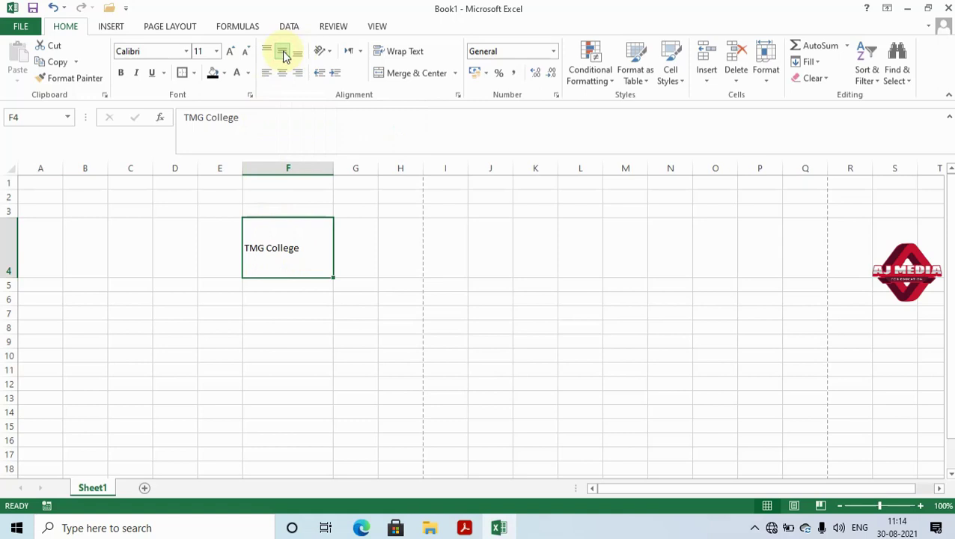
pyautogui.hotkey('alt', 'Tab')
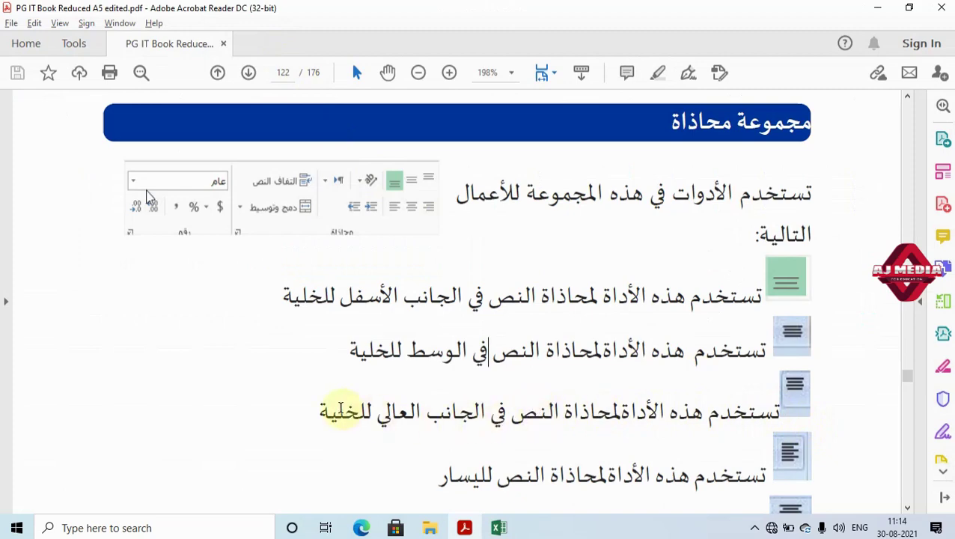
pyautogui.hotkey('alt', 'Tab')
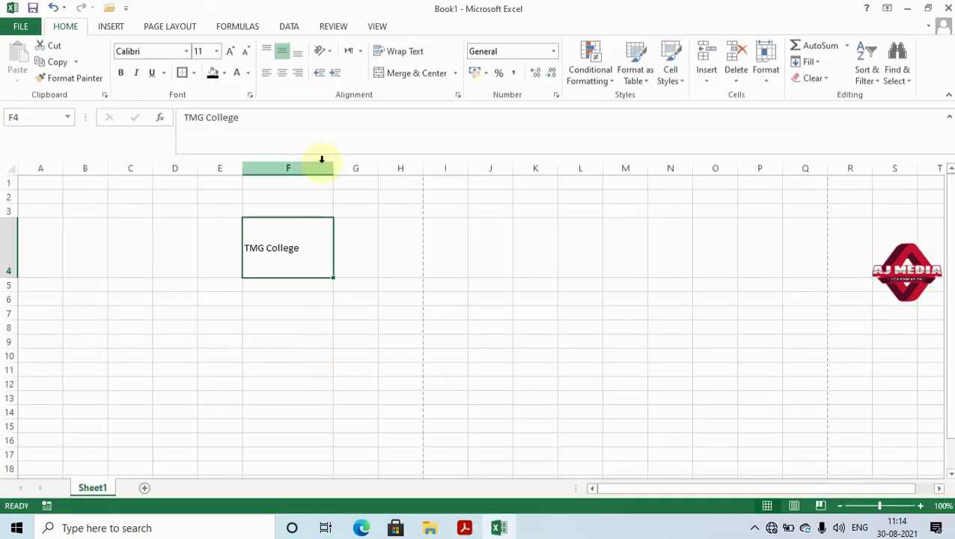
pyautogui.click(267, 52)
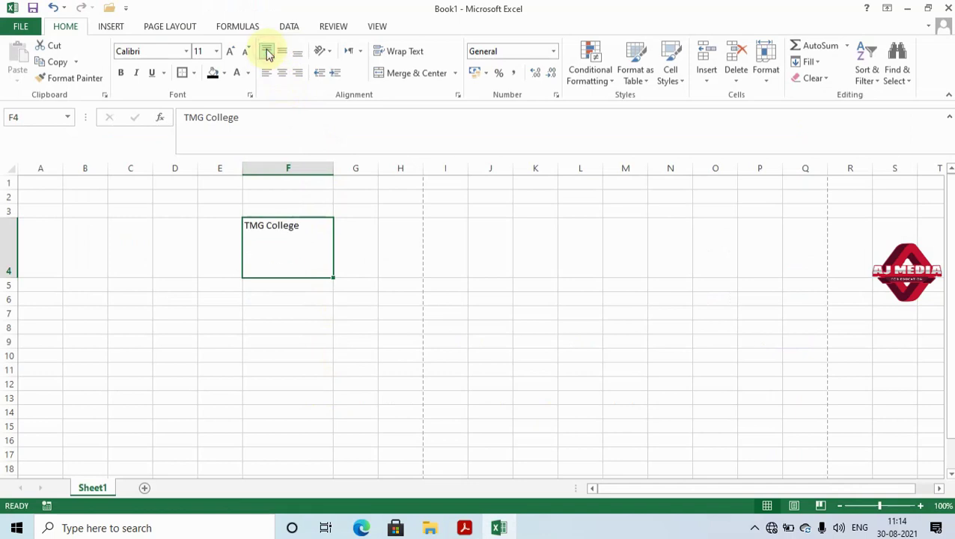
pyautogui.click(267, 51)
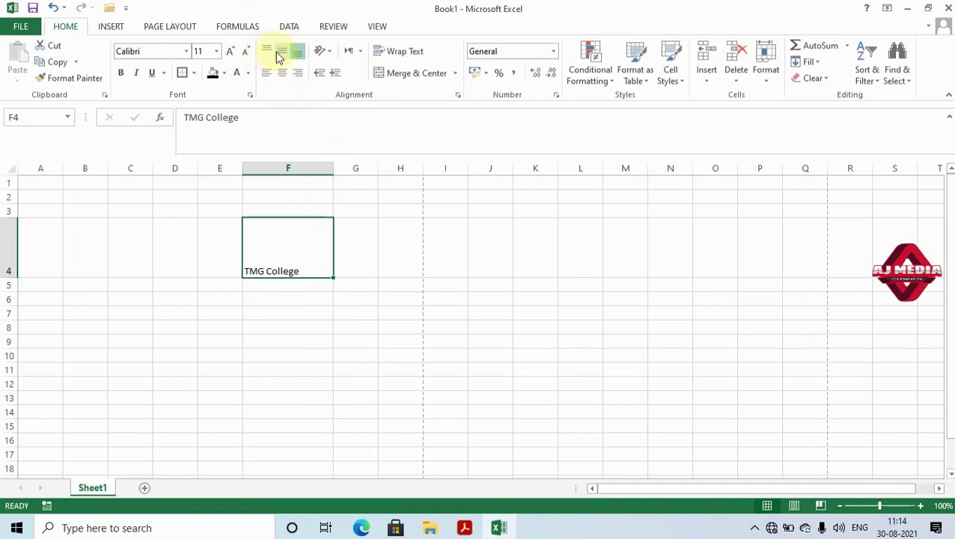
pyautogui.click(283, 52)
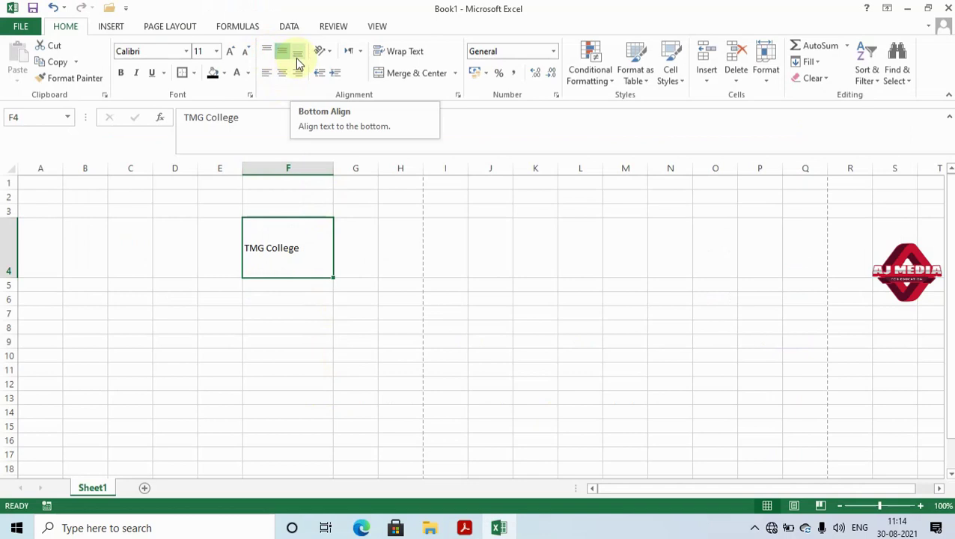
pyautogui.click(298, 62)
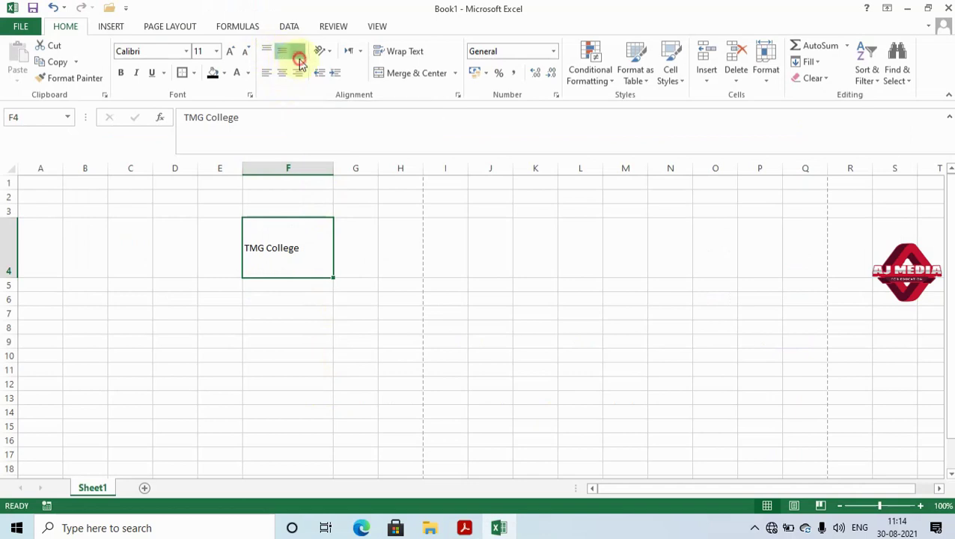
pyautogui.click(284, 53)
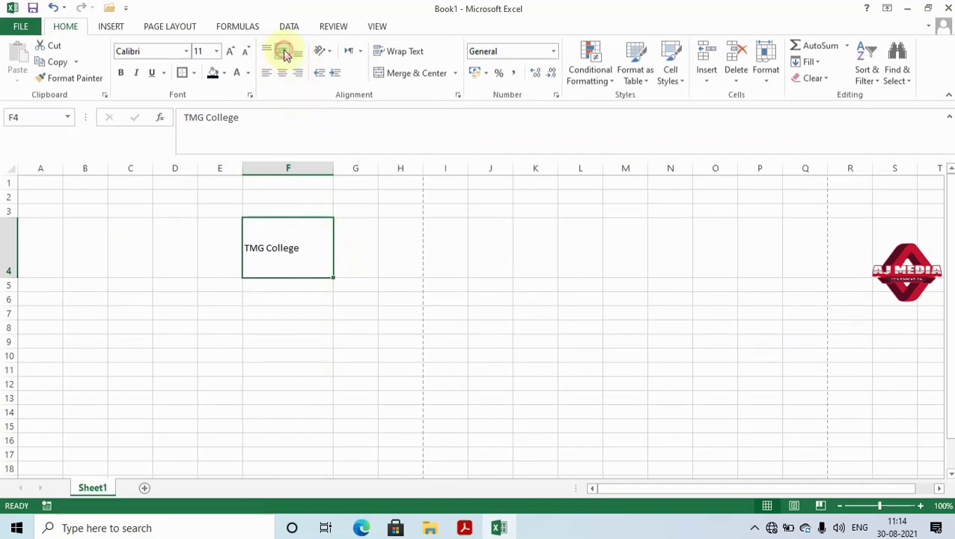
pyautogui.hotkey('alt', 'Tab')
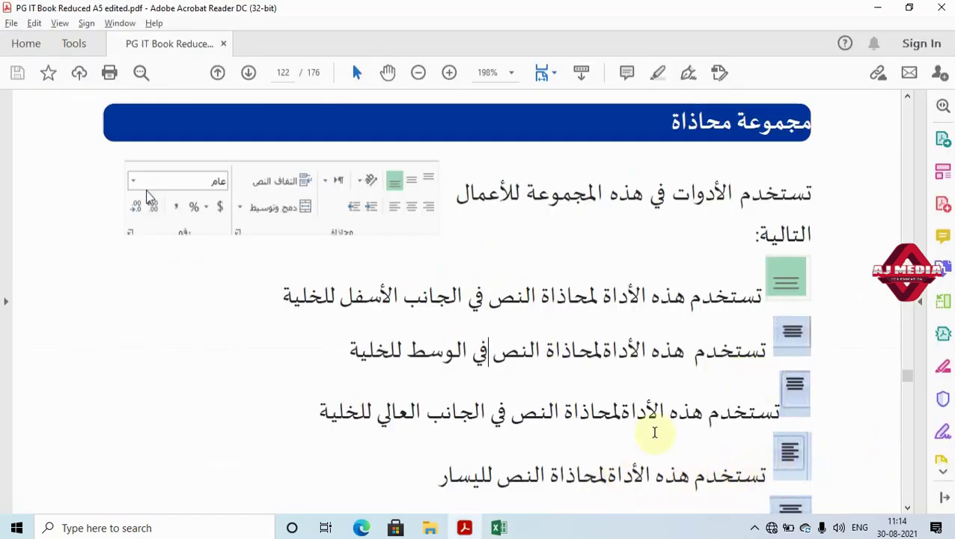
# Scroll the PDF to the left, centre and right alignment notes and select the Align Left description.
pyautogui.click(908, 509)
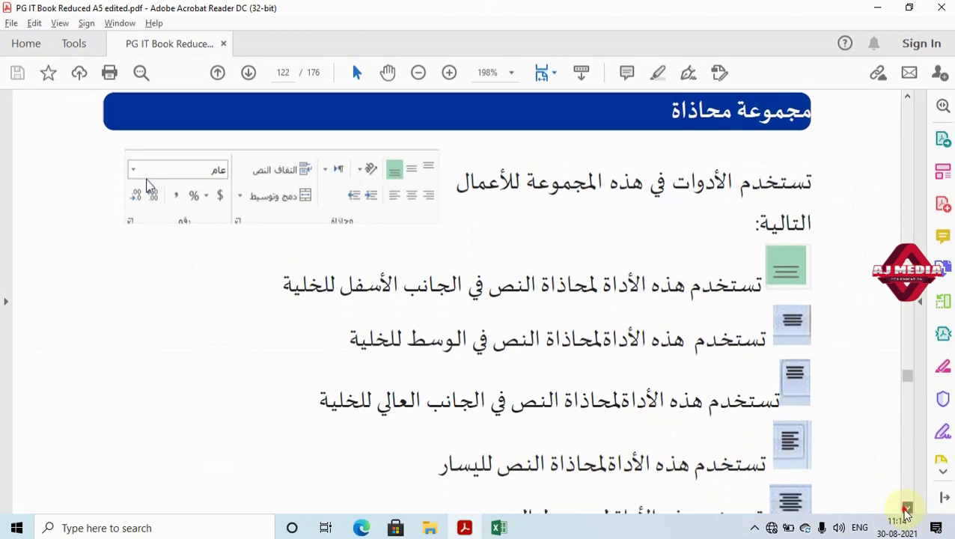
pyautogui.click(907, 508)
pyautogui.click(908, 509)
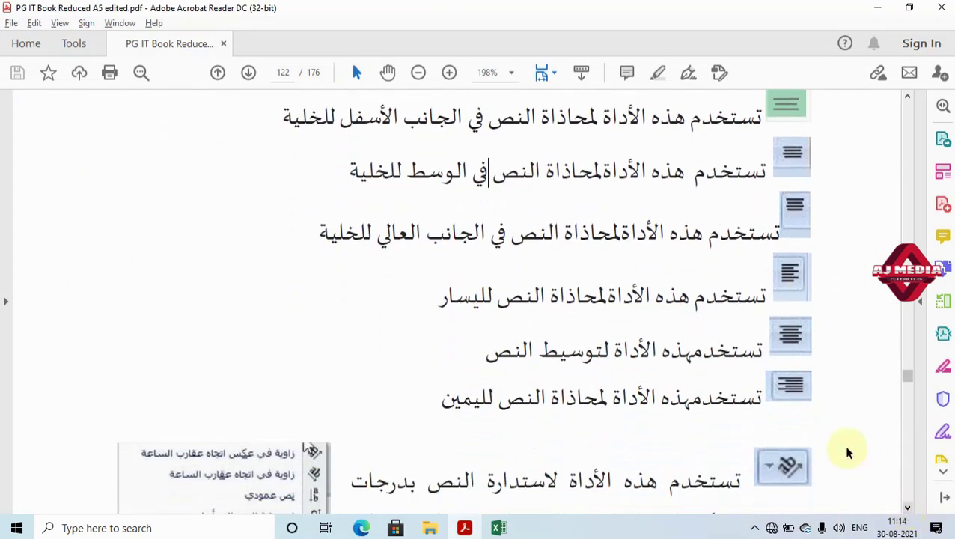
pyautogui.scroll(1, 790, 263)
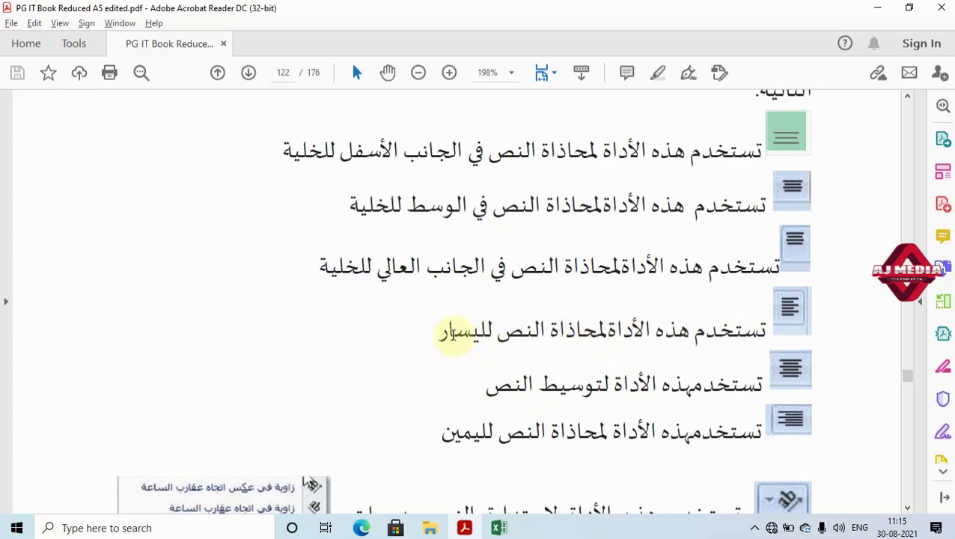
pyautogui.moveTo(440, 335); pyautogui.dragTo(608, 338)
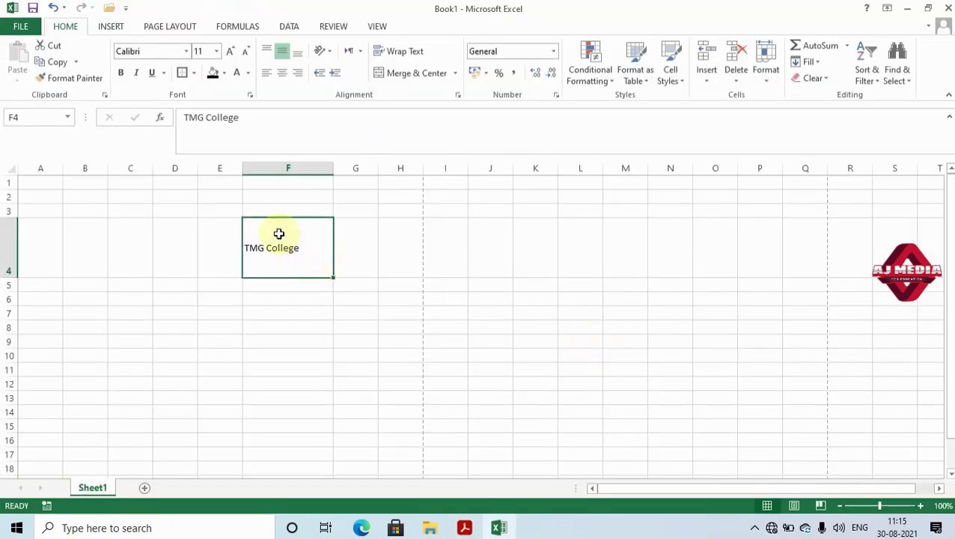
# Try left, right and centre horizontal plus bottom, top and middle vertical alignment on TMG College.
pyautogui.click(267, 72)
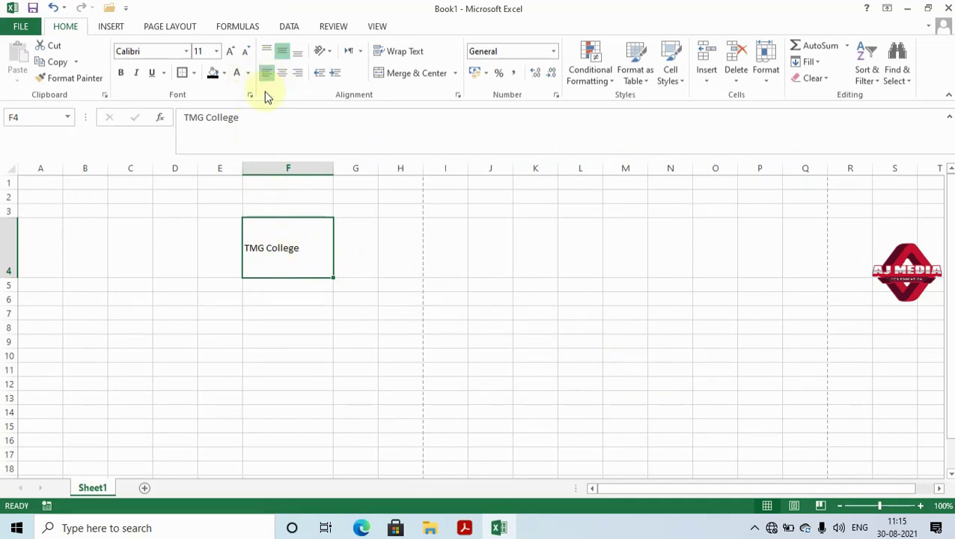
pyautogui.hotkey('alt', 'Tab')
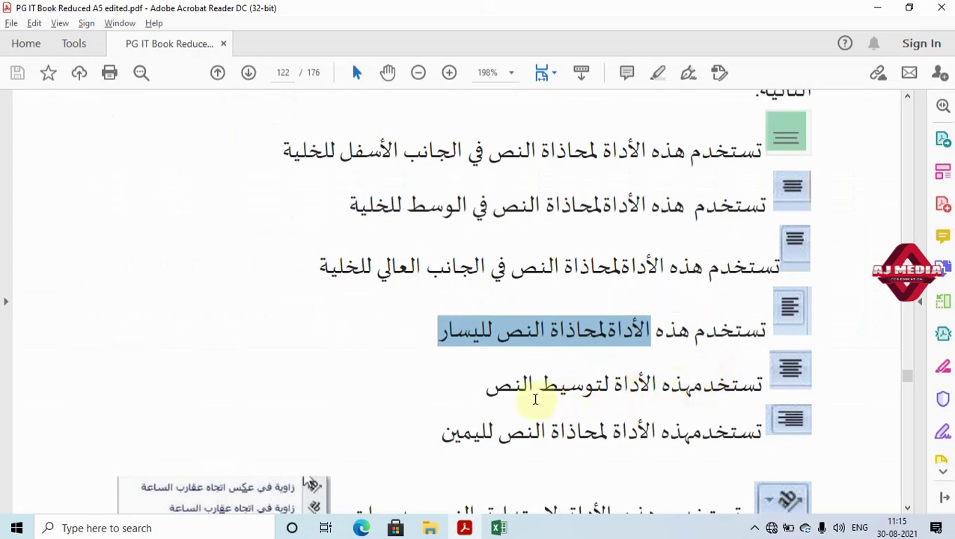
pyautogui.hotkey('alt', 'Tab')
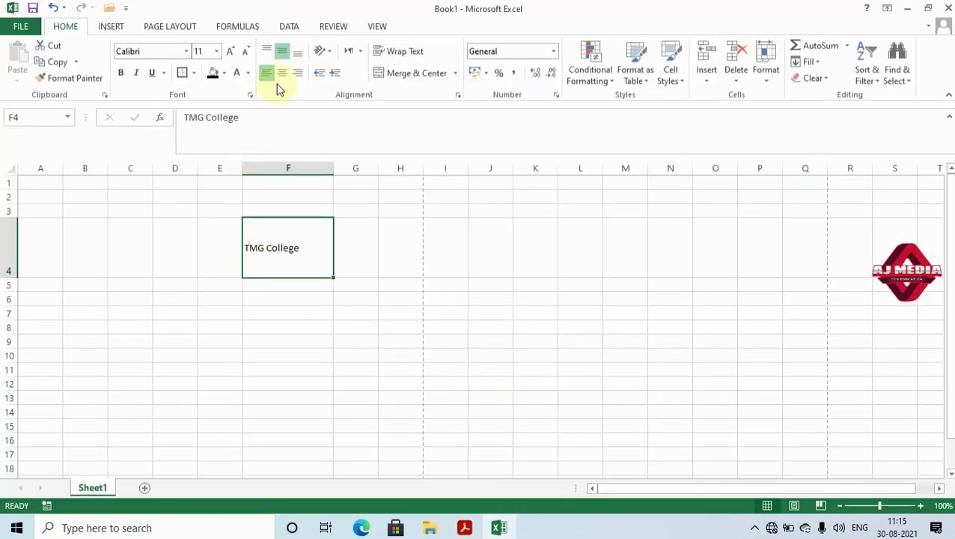
pyautogui.click(282, 73)
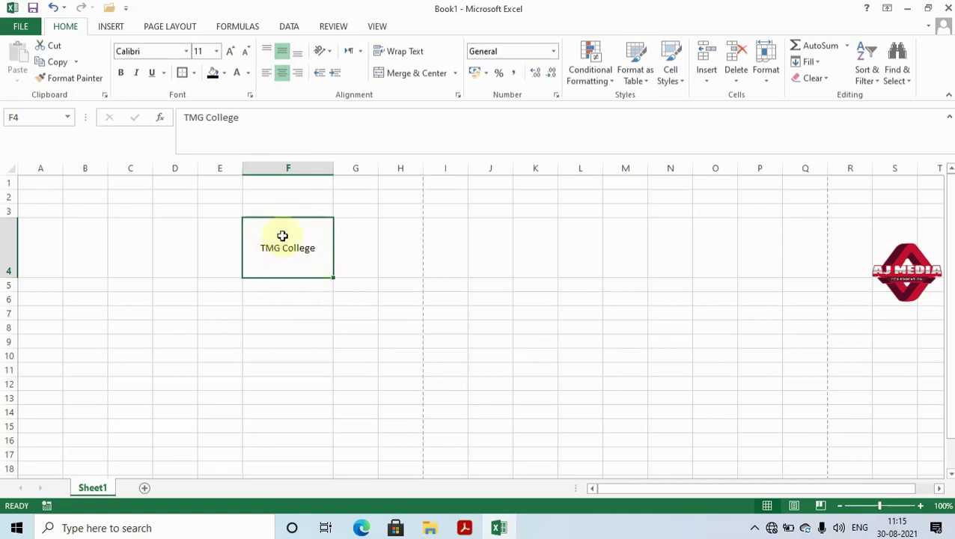
pyautogui.click(300, 54)
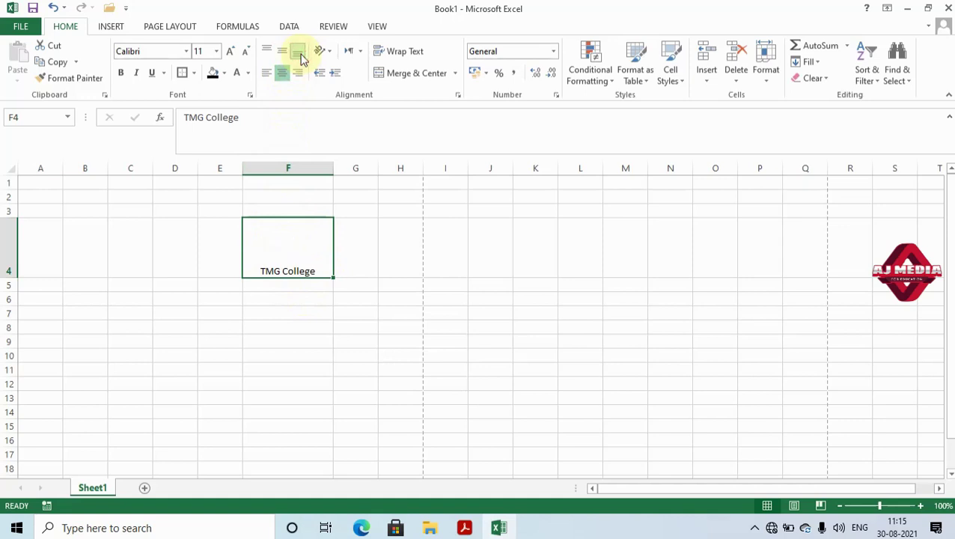
pyautogui.click(267, 50)
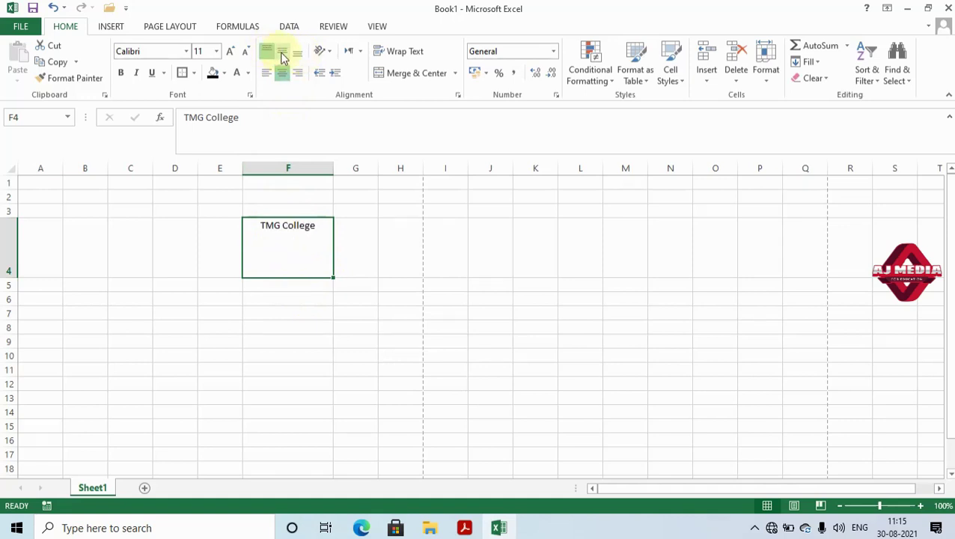
pyautogui.click(282, 52)
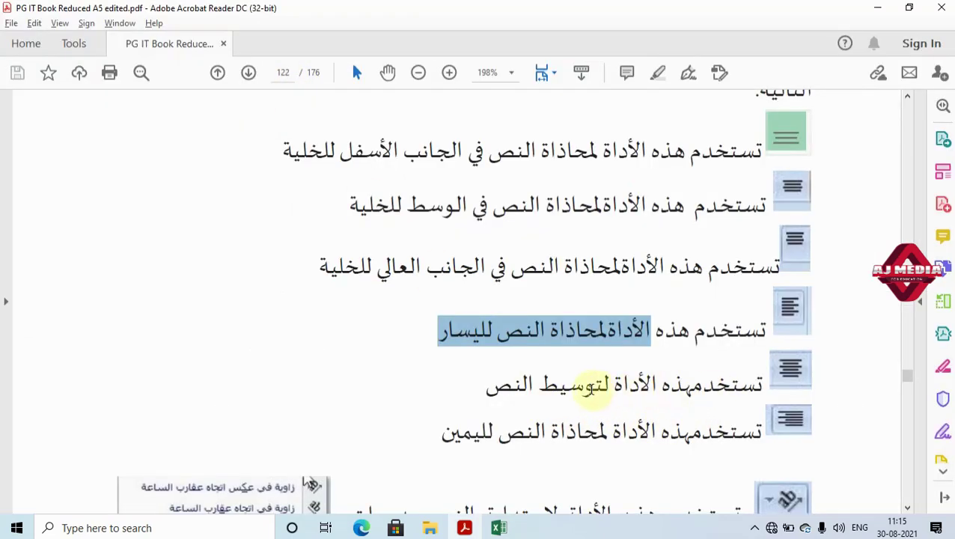
pyautogui.press('alt')
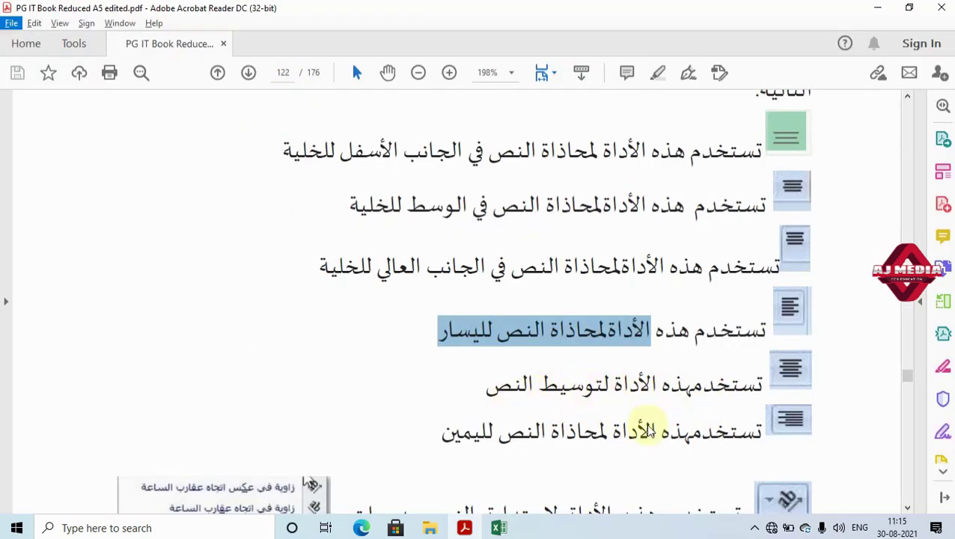
pyautogui.press('alt')
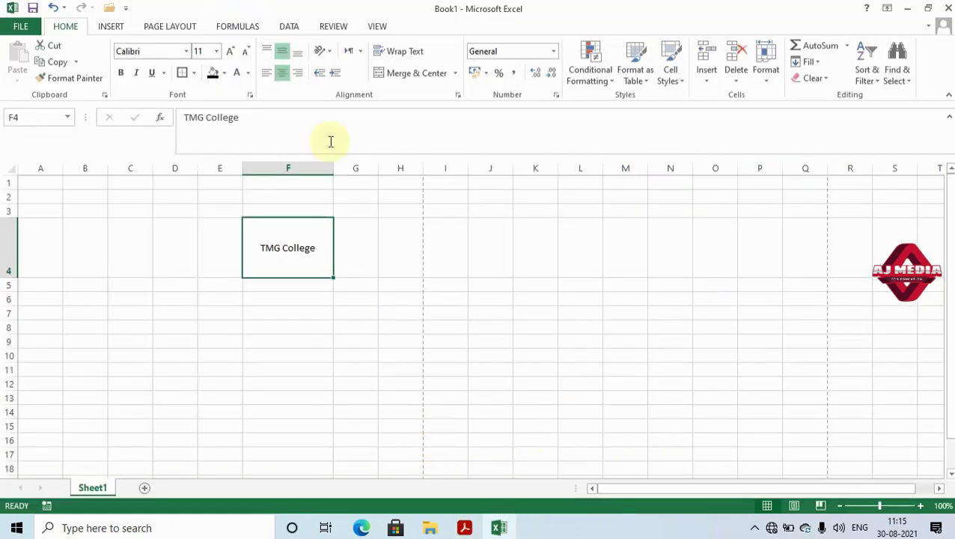
pyautogui.click(298, 73)
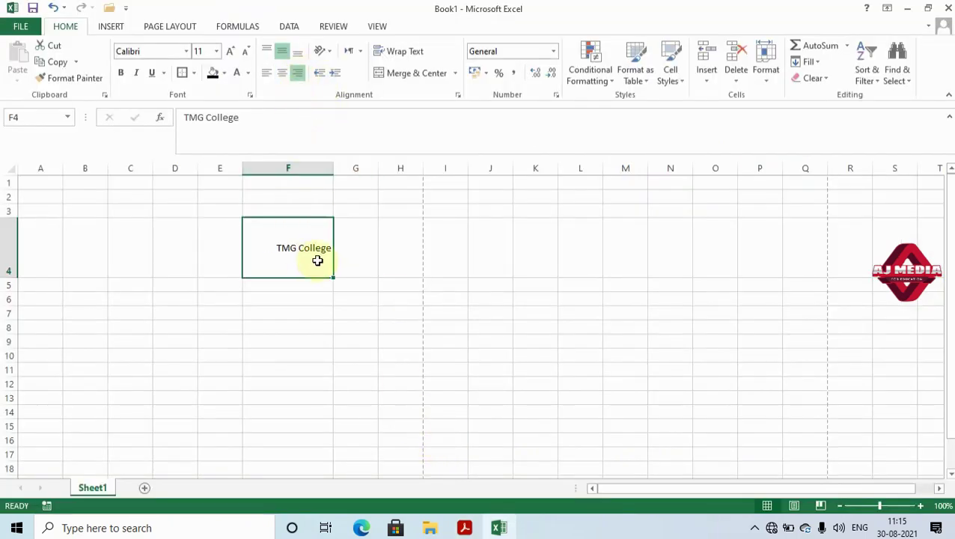
pyautogui.click(282, 73)
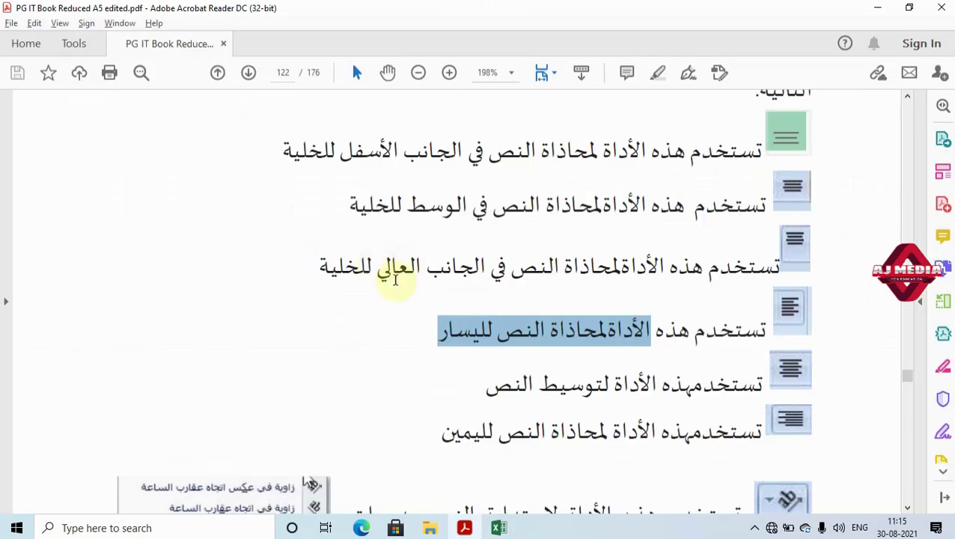
# Scroll the PDF to the text orientation section and clear the selection over the rotation picture.
pyautogui.scroll(-2, 626, 360)
pyautogui.scroll(-3, 629, 363)
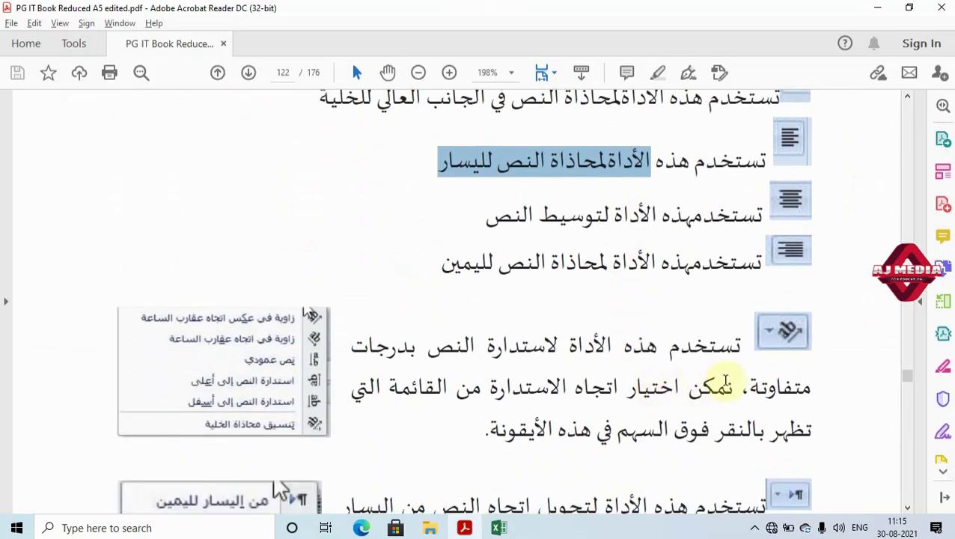
pyautogui.moveTo(757, 310); pyautogui.dragTo(817, 357)
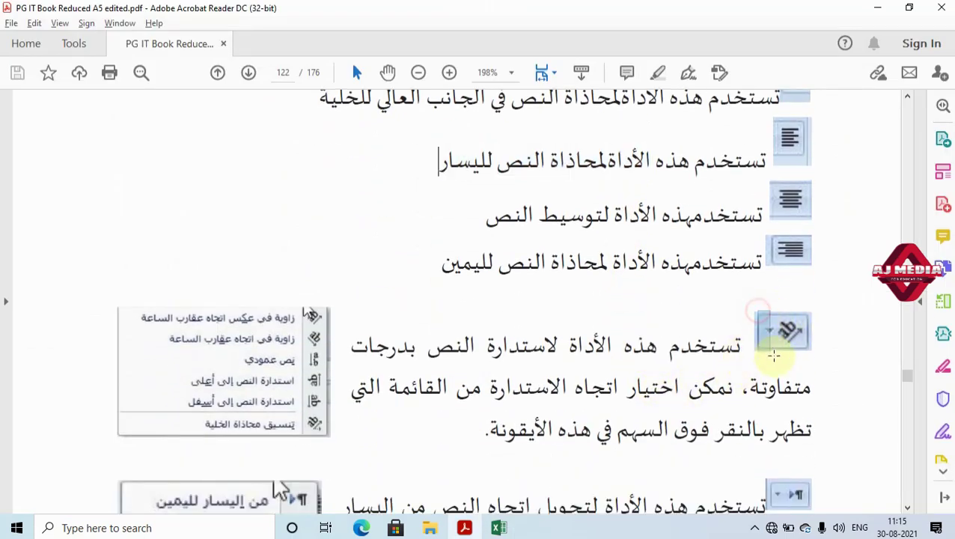
pyautogui.click(745, 341)
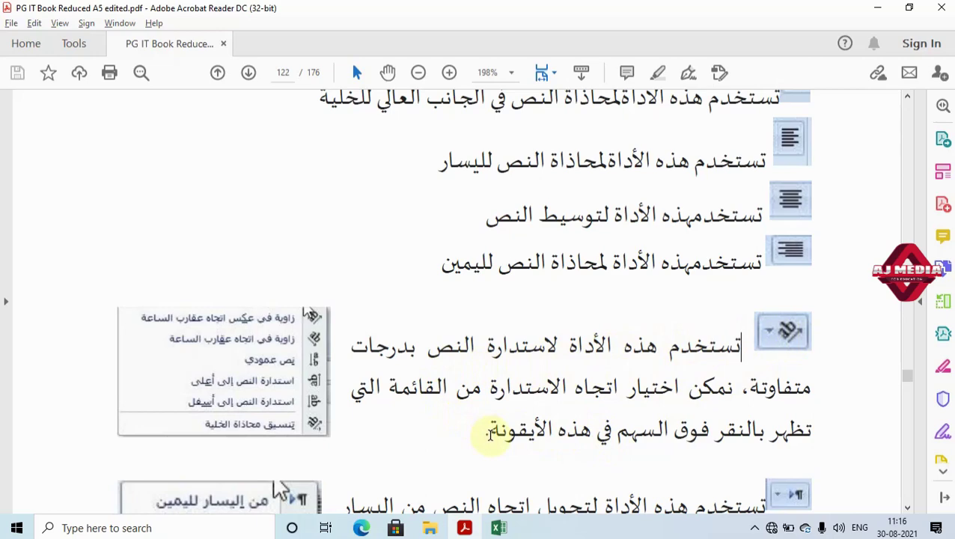
pyautogui.hotkey('alt', 'Tab')
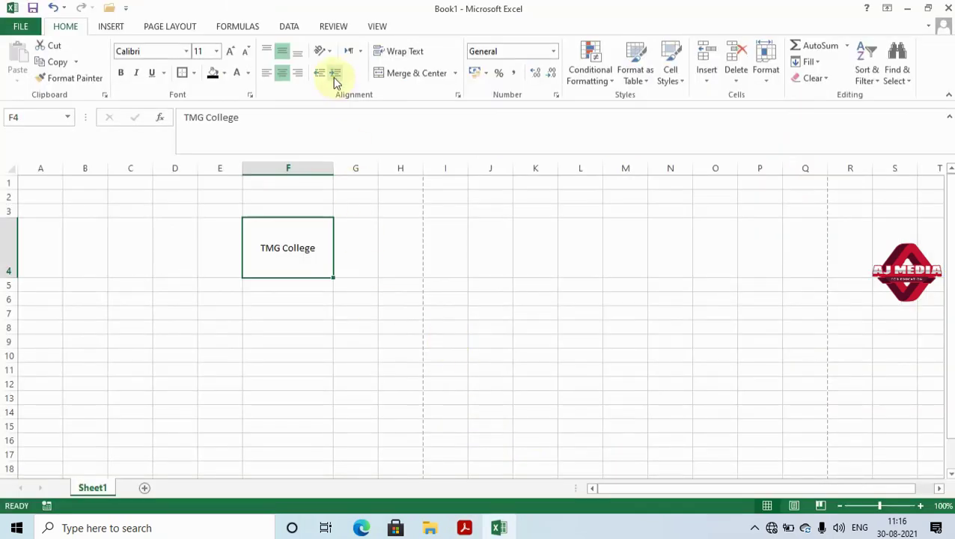
# Try Angle Counterclockwise, Angle Clockwise, Vertical Text, Rotate Up and Rotate Down on TMG College, ending downward.
pyautogui.click(323, 51)
pyautogui.click(327, 68)
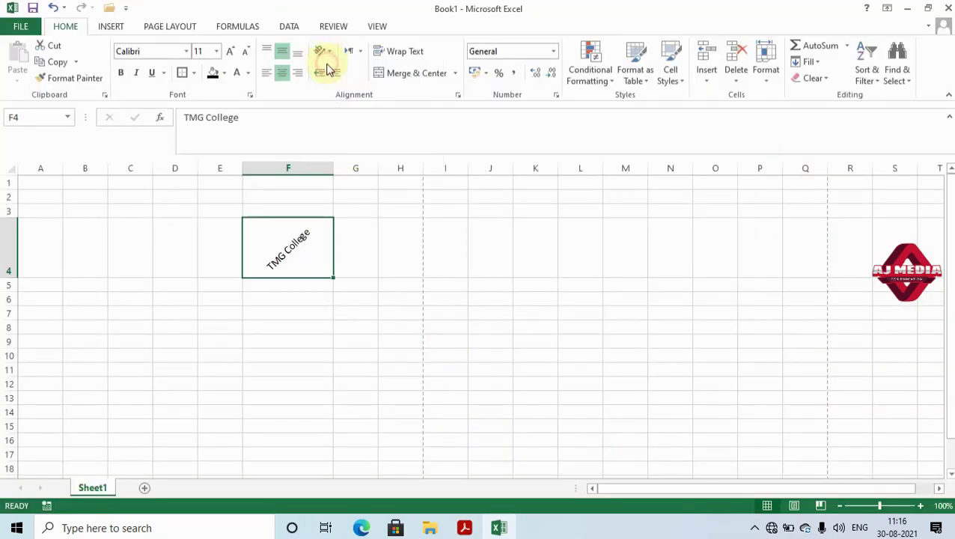
pyautogui.click(322, 51)
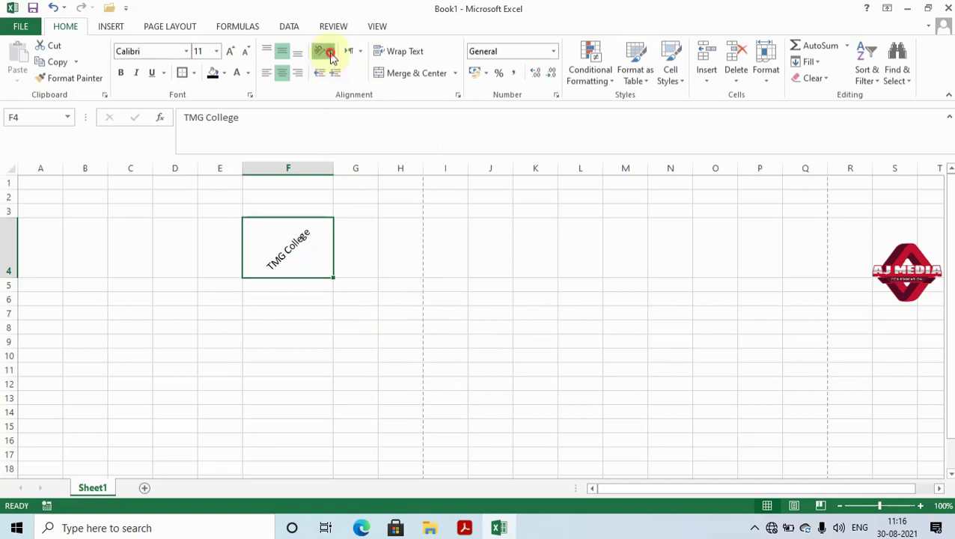
pyautogui.click(349, 86)
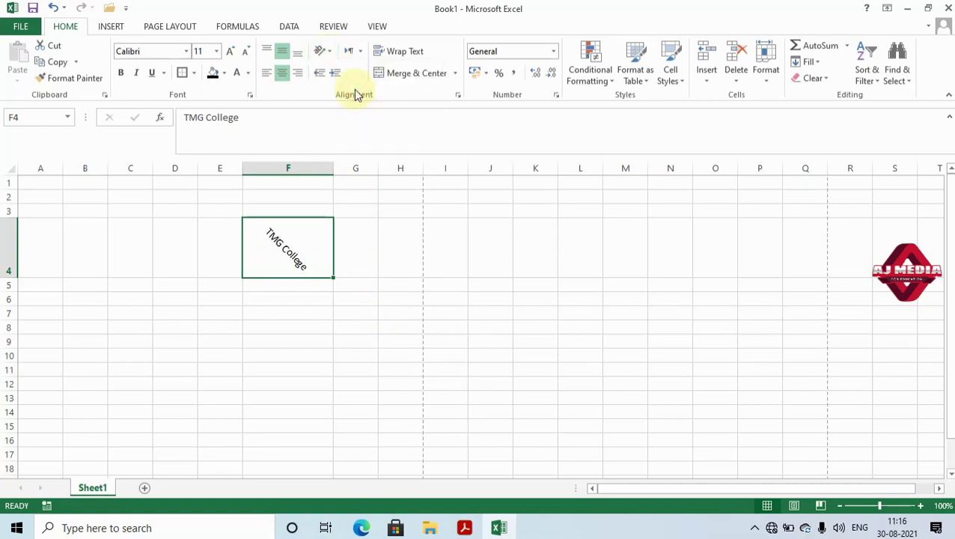
pyautogui.click(322, 50)
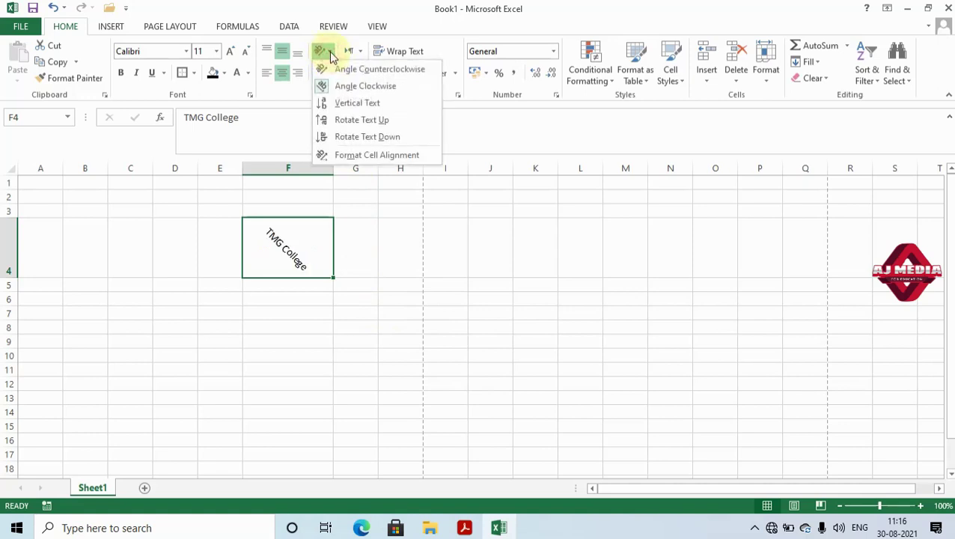
pyautogui.click(352, 102)
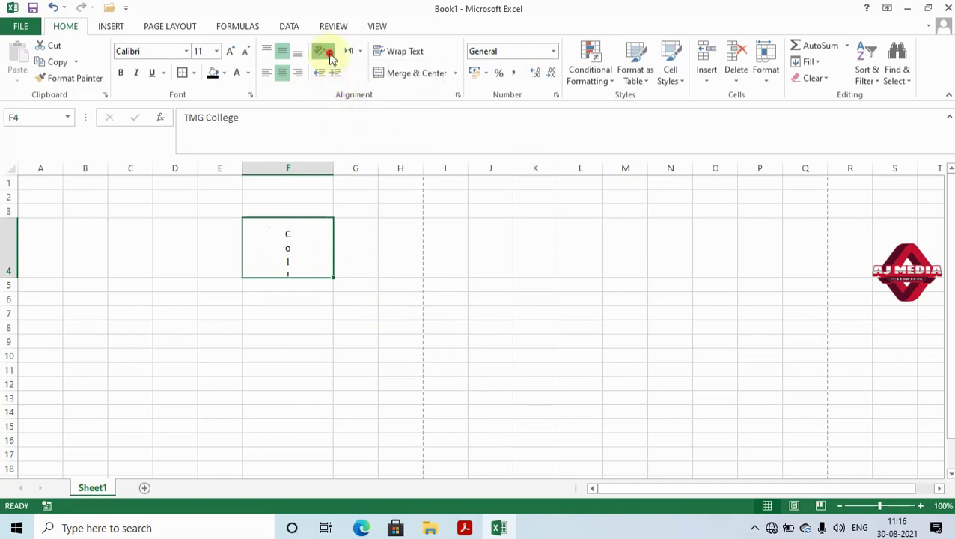
pyautogui.click(323, 51)
pyautogui.click(338, 122)
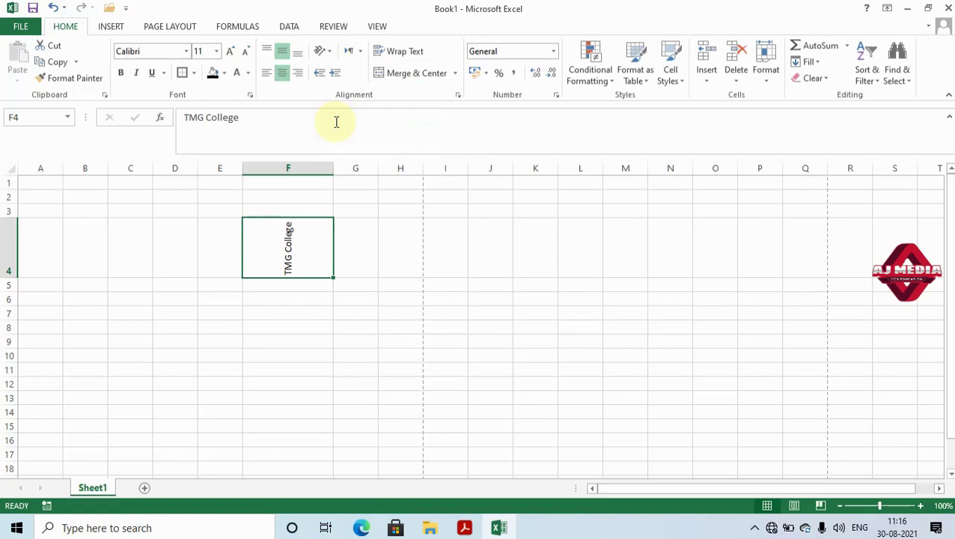
pyautogui.click(324, 51)
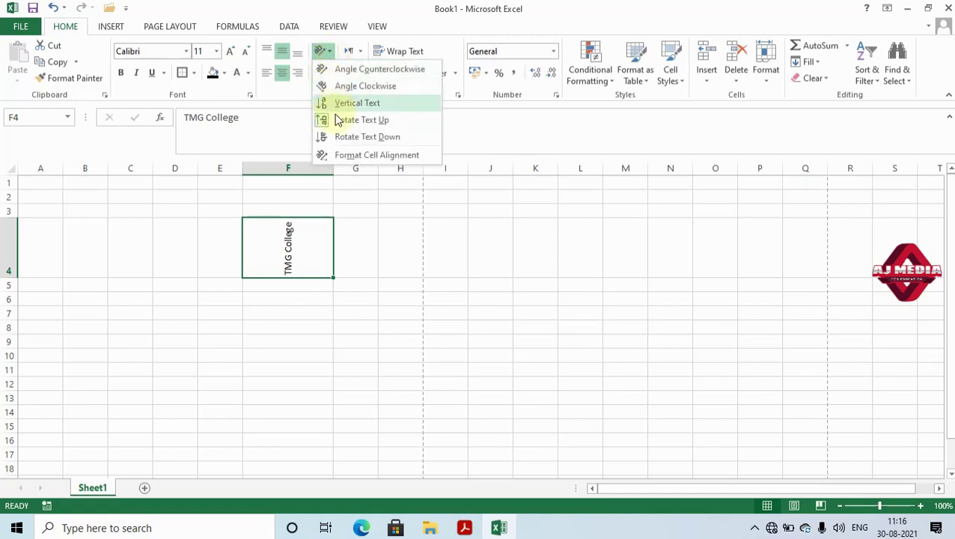
pyautogui.click(346, 137)
pyautogui.click(325, 52)
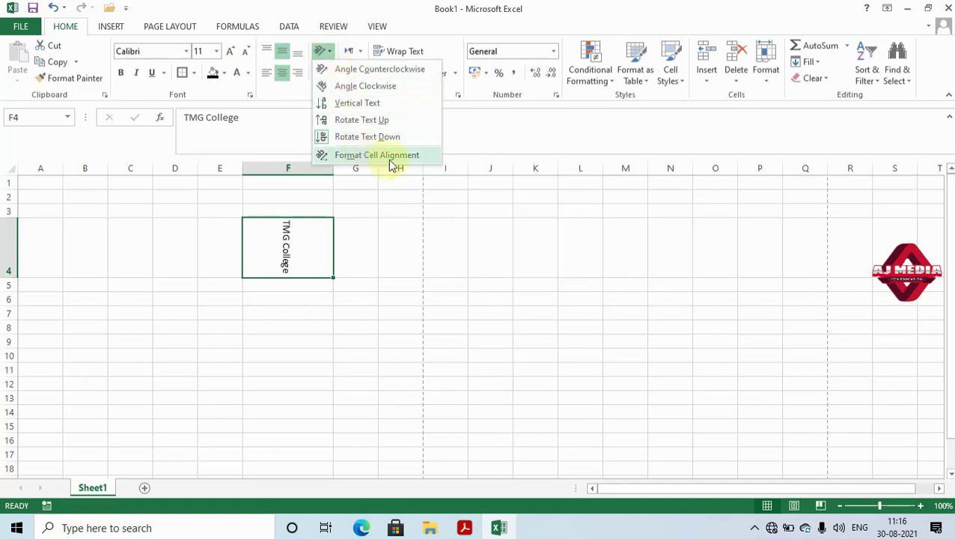
pyautogui.click(389, 163)
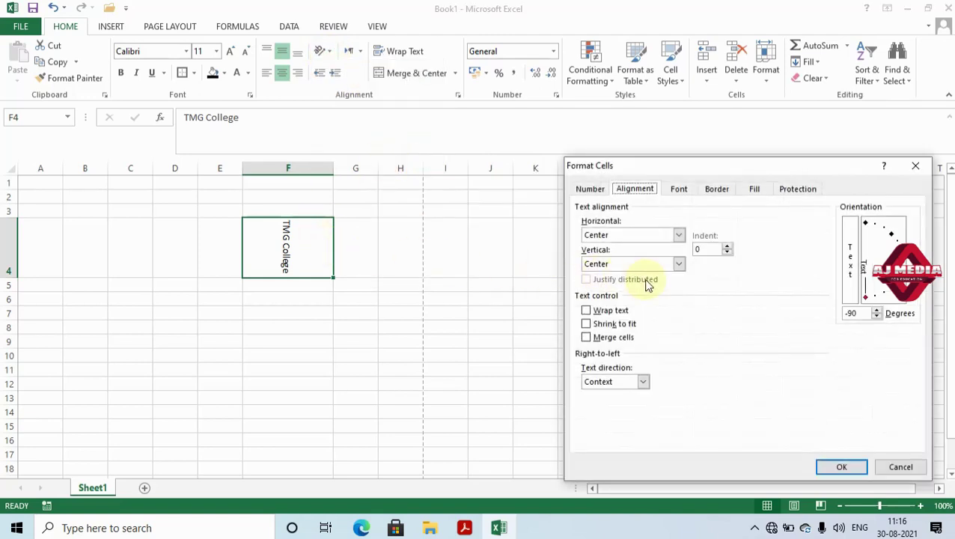
# Set TMG College's orientation to 30 degrees in Format Cells, then switch to the PDF.
pyautogui.moveTo(868, 300); pyautogui.dragTo(864, 266)
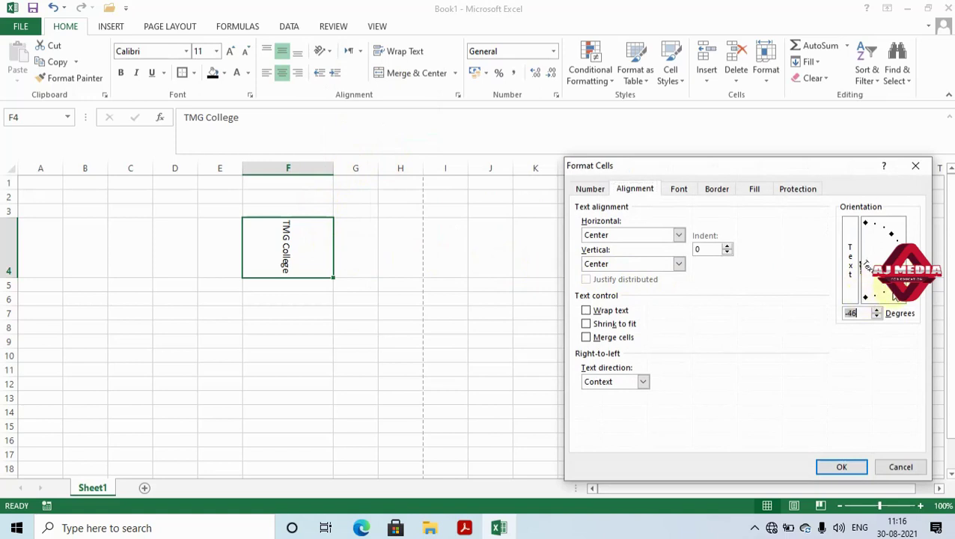
pyautogui.moveTo(863, 265); pyautogui.dragTo(898, 242)
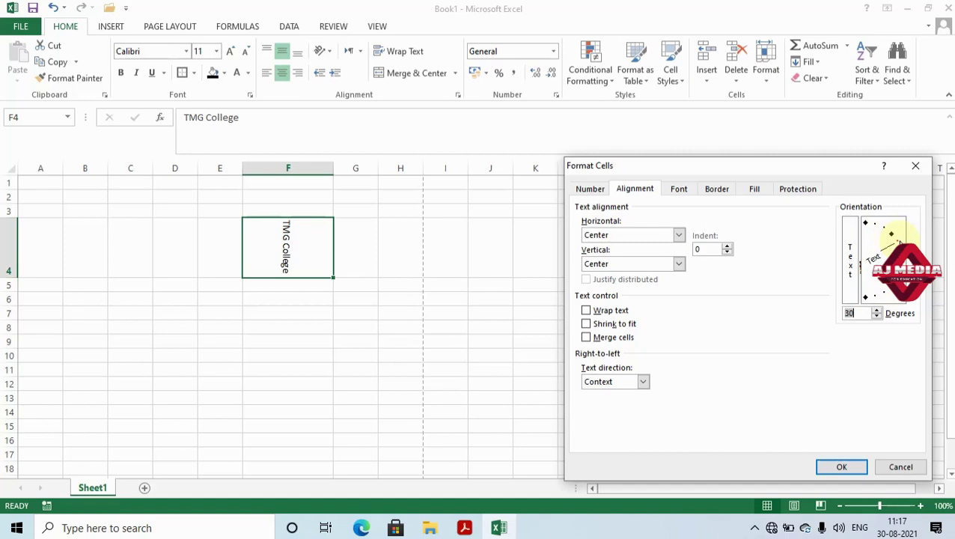
pyautogui.click(842, 466)
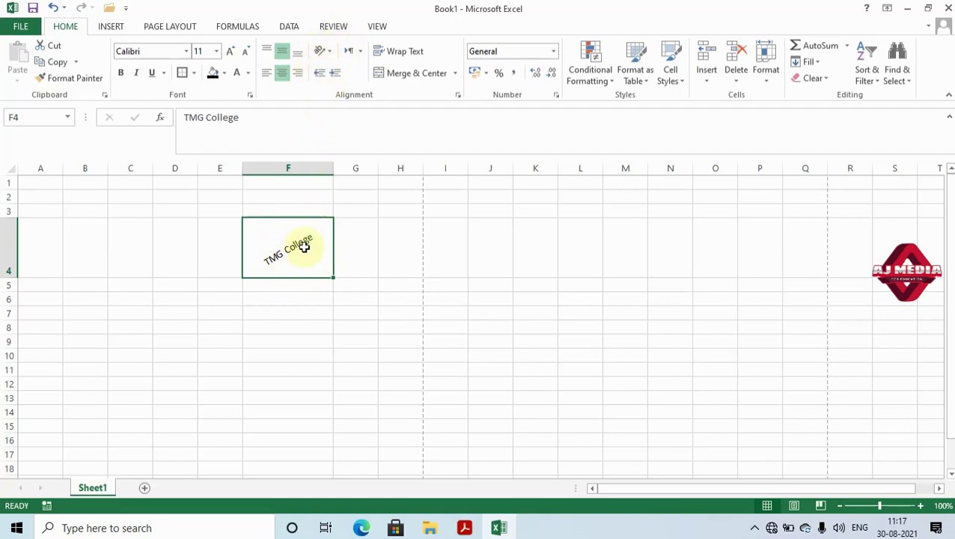
pyautogui.hotkey('alt', 'Tab')
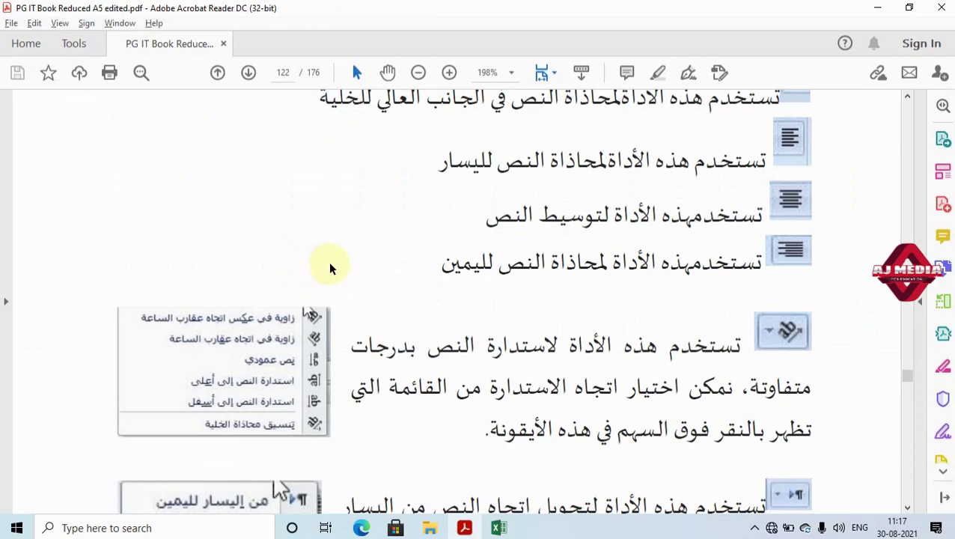
# Scroll the PDF down to page 123, then return to Excel and select cell F6.
pyautogui.click(907, 508)
pyautogui.scroll(-5, 908, 508)
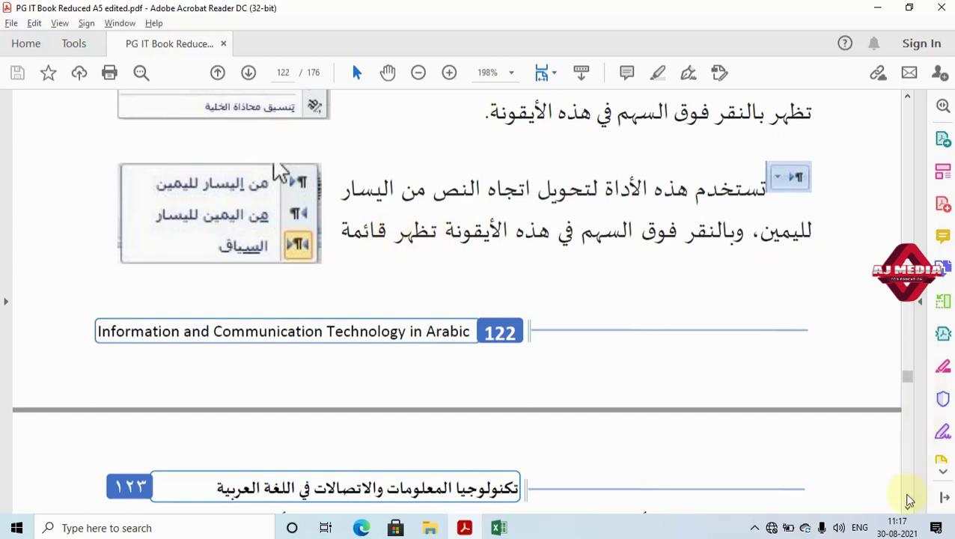
pyautogui.scroll(-1, 908, 509)
pyautogui.scroll(-4, 909, 510)
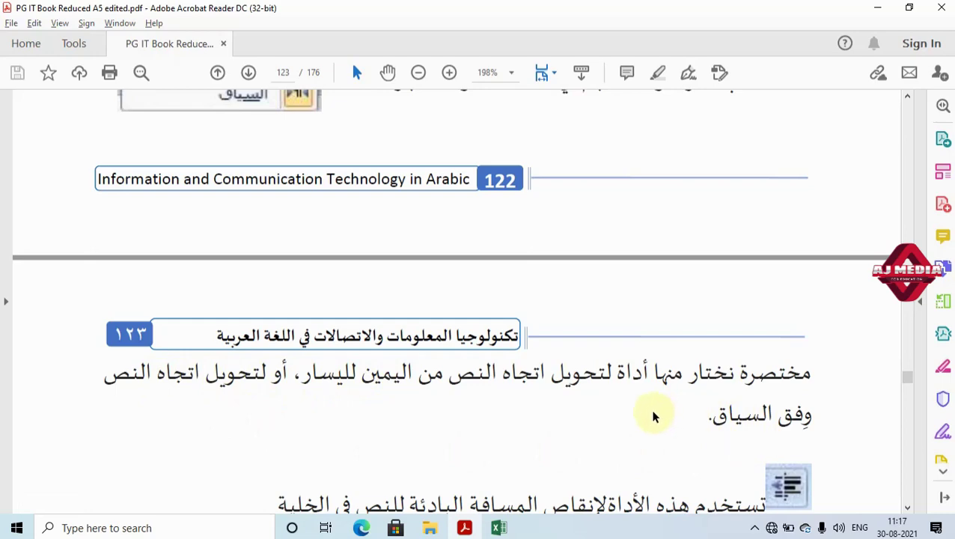
pyautogui.hotkey('alt', 'Tab')
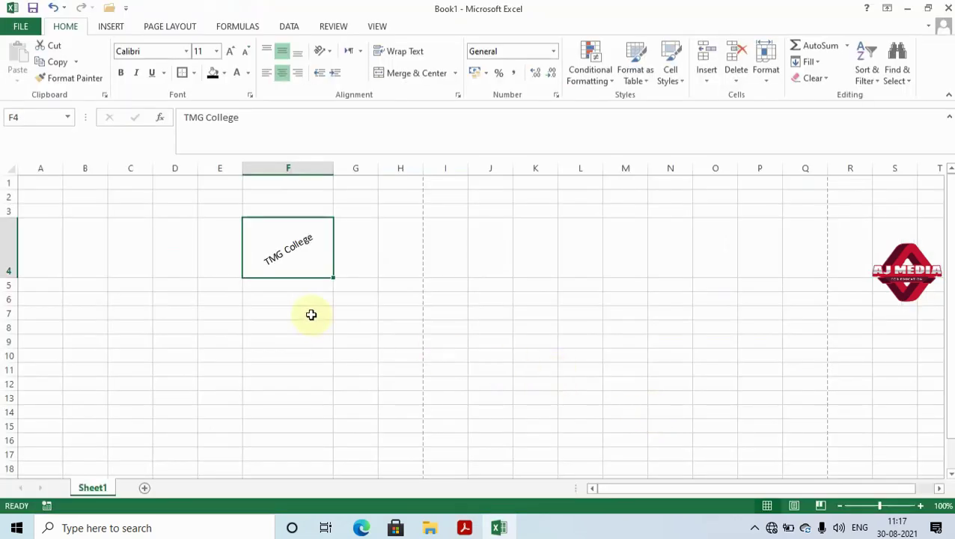
pyautogui.click(307, 302)
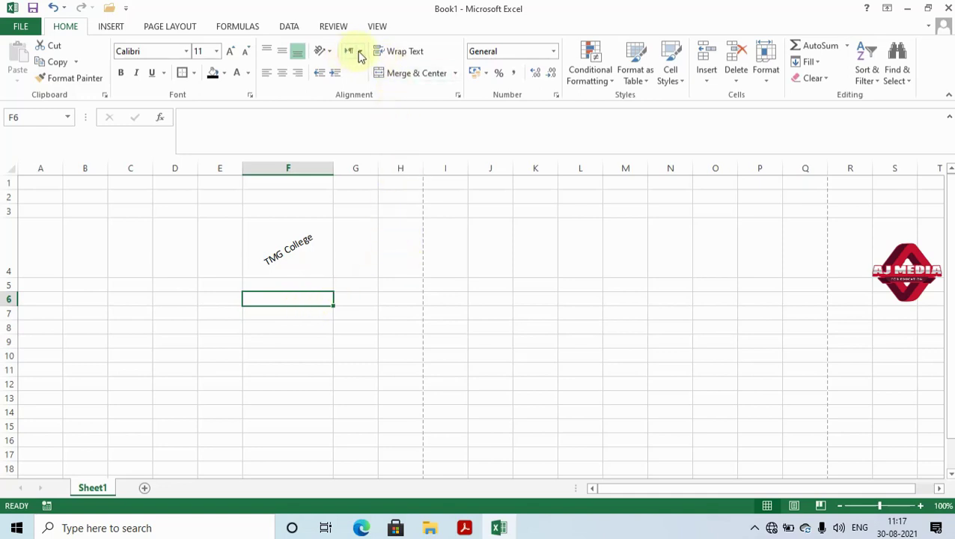
# Try Left-to-Right and Right-to-Left text direction on F4, then settle on Context.
pyautogui.click(321, 238)
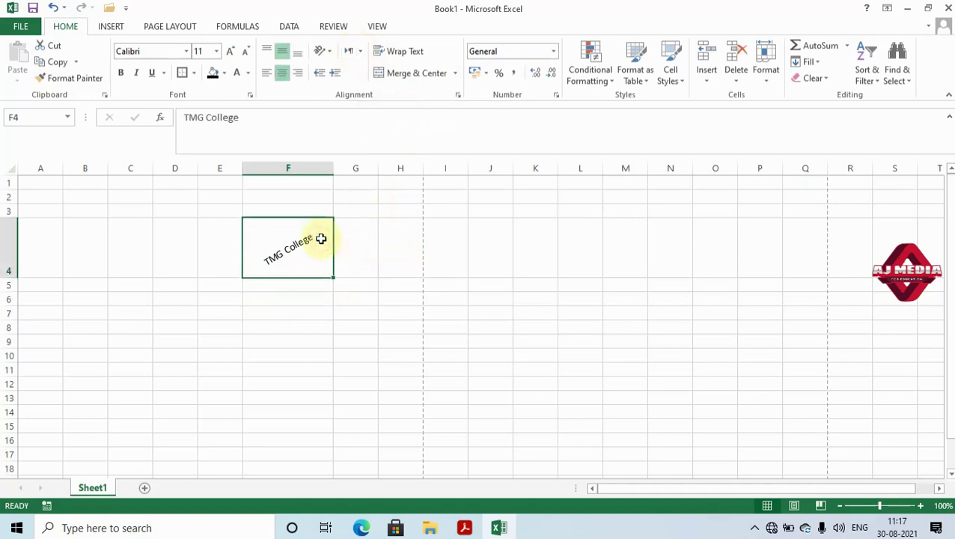
pyautogui.click(362, 52)
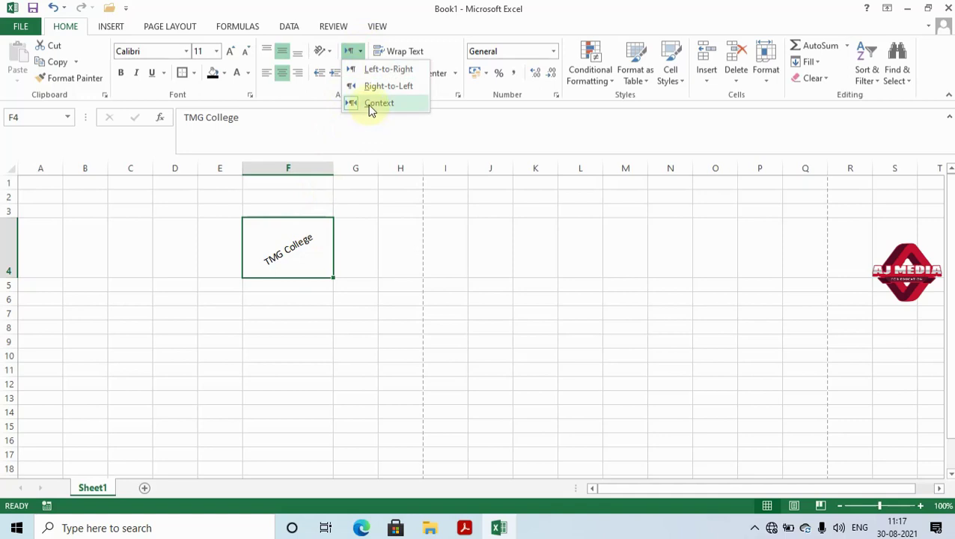
pyautogui.click(378, 69)
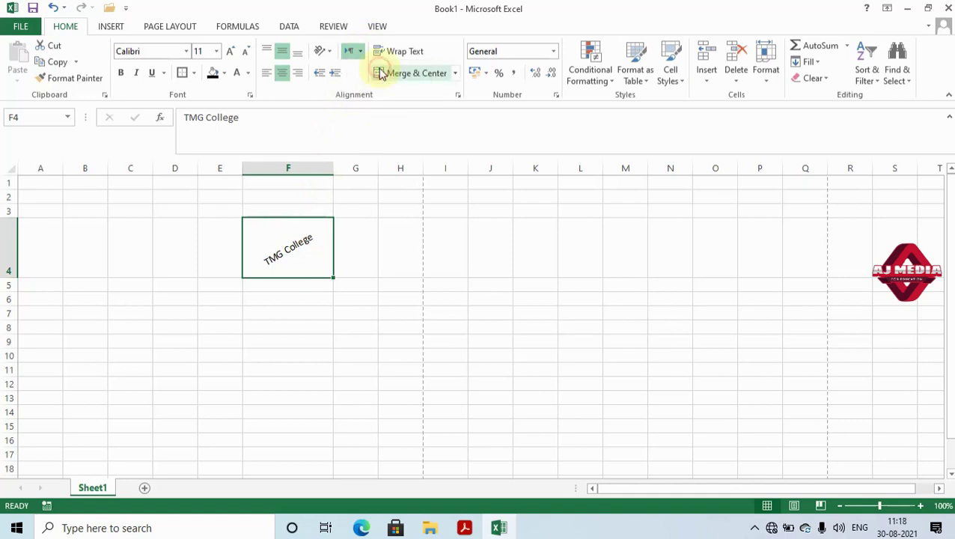
pyautogui.click(361, 51)
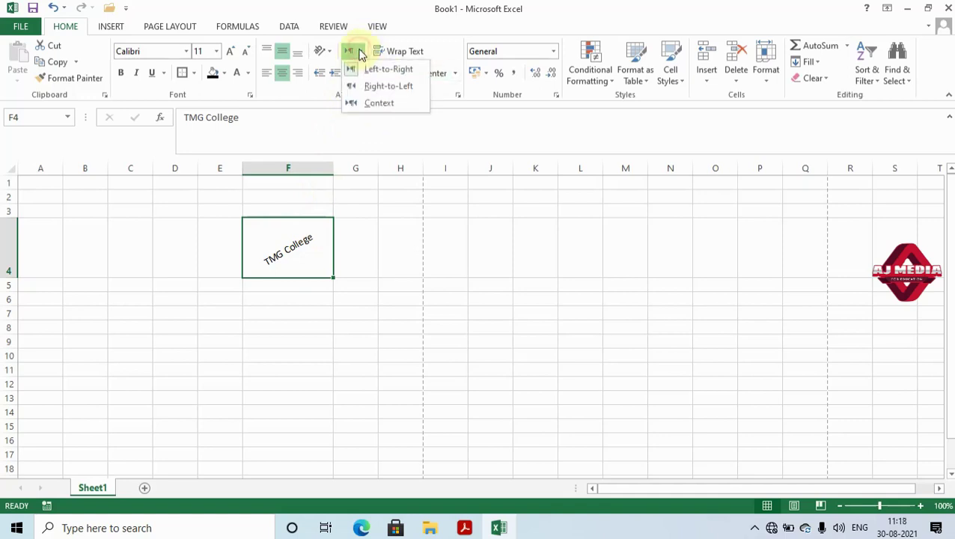
pyautogui.click(374, 89)
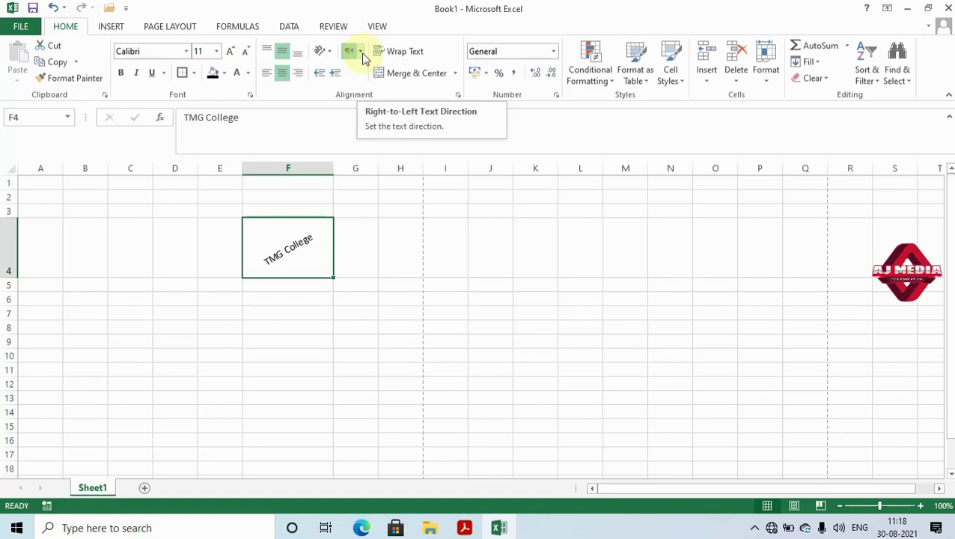
pyautogui.click(363, 54)
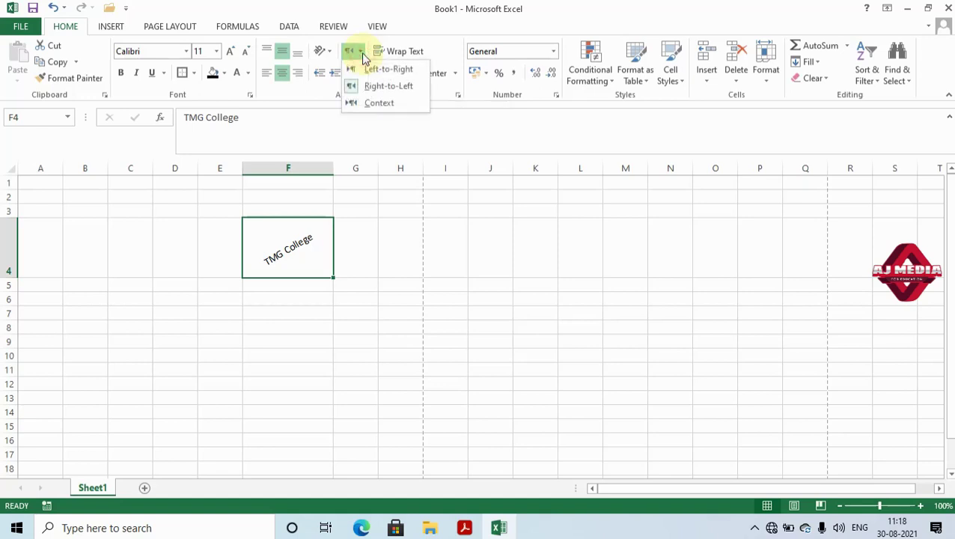
pyautogui.click(367, 103)
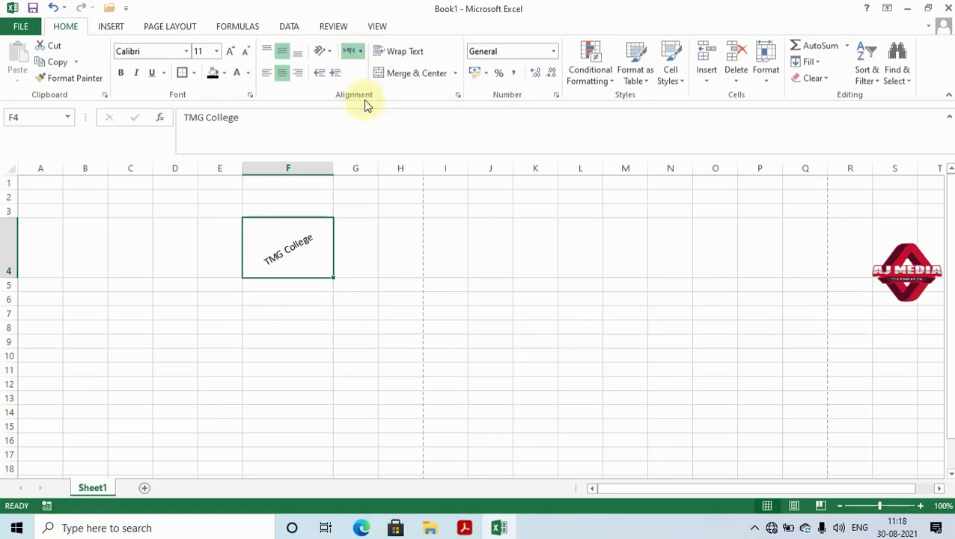
pyautogui.click(325, 330)
pyautogui.click(307, 256)
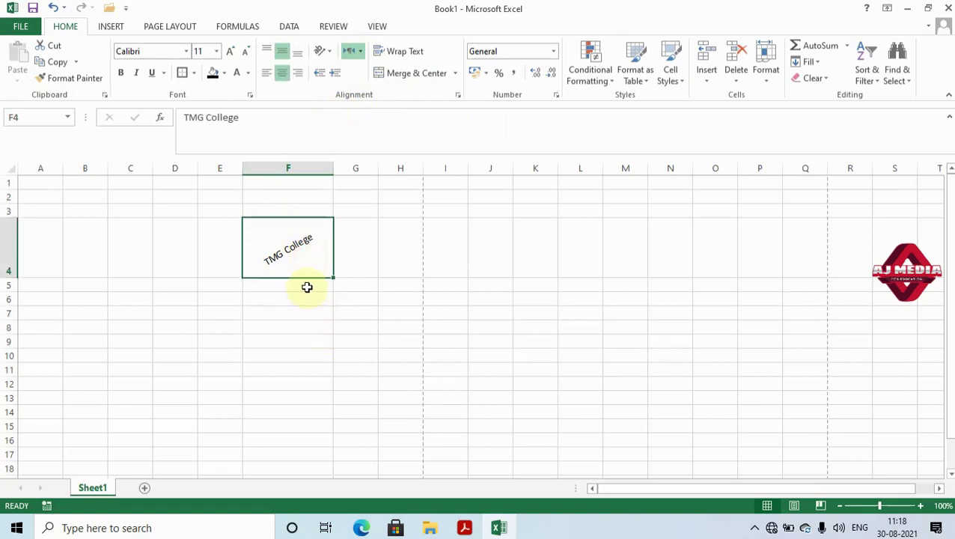
pyautogui.click(303, 298)
pyautogui.write('gf')
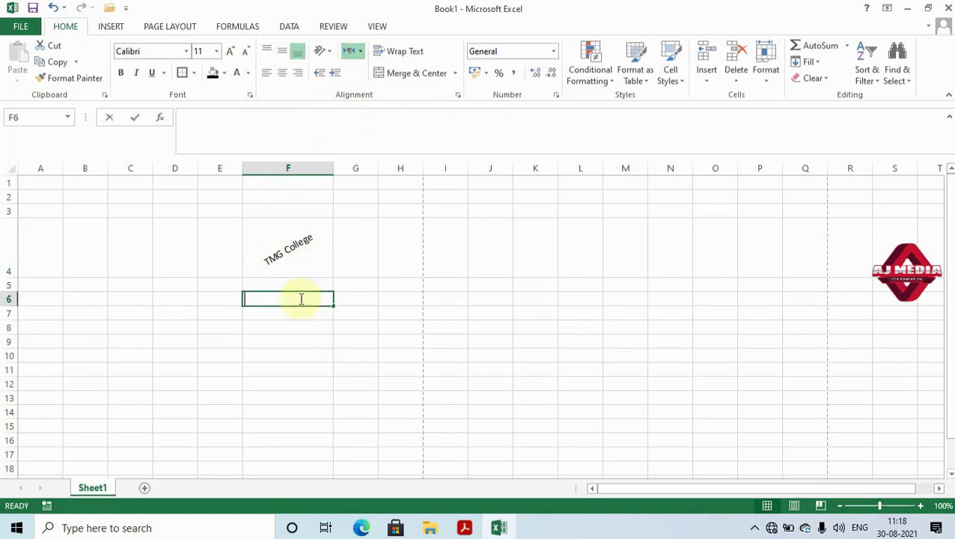
pyautogui.write('kgjdfj')
pyautogui.press('Return')
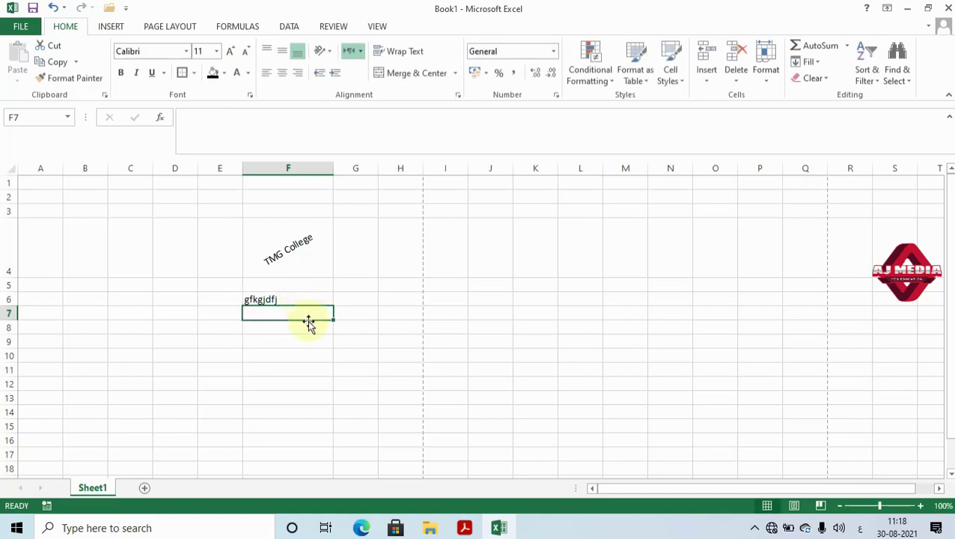
pyautogui.write('اليامتلاتلا')
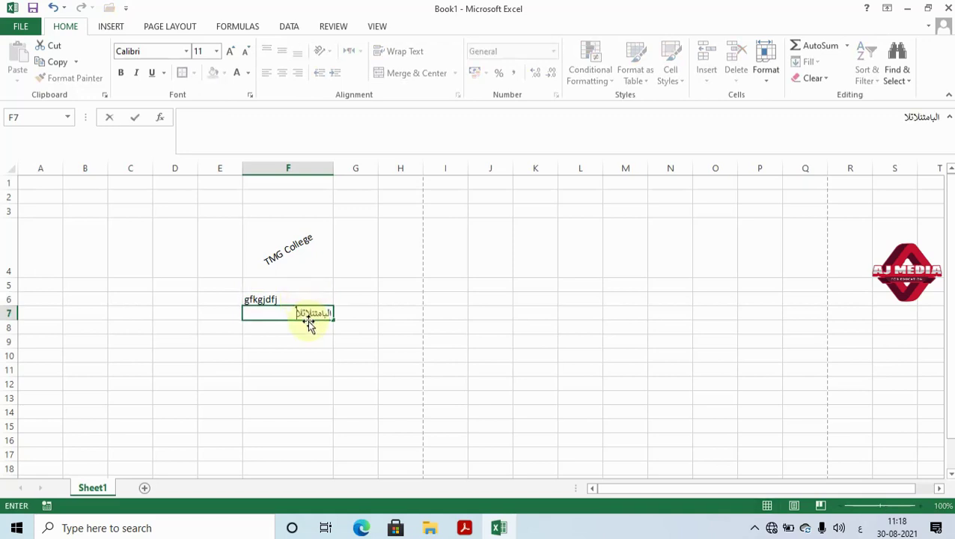
pyautogui.write(' متنلتلان')
pyautogui.press('Return')
pyautogui.click(305, 315)
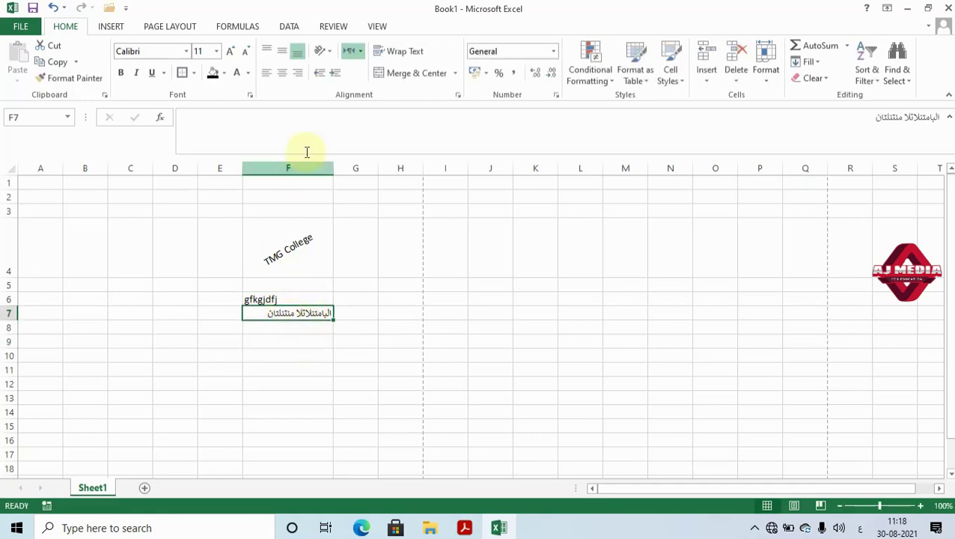
pyautogui.click(357, 50)
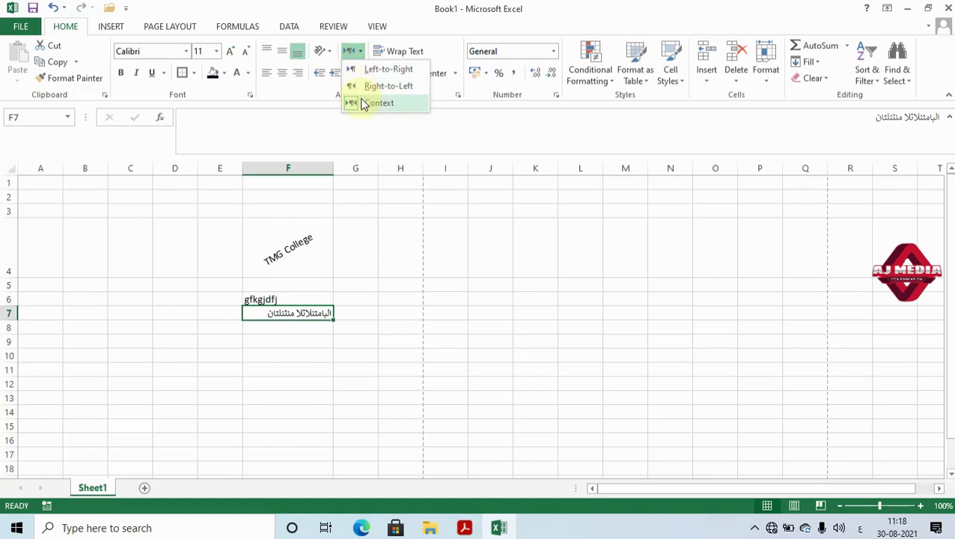
pyautogui.click(288, 338)
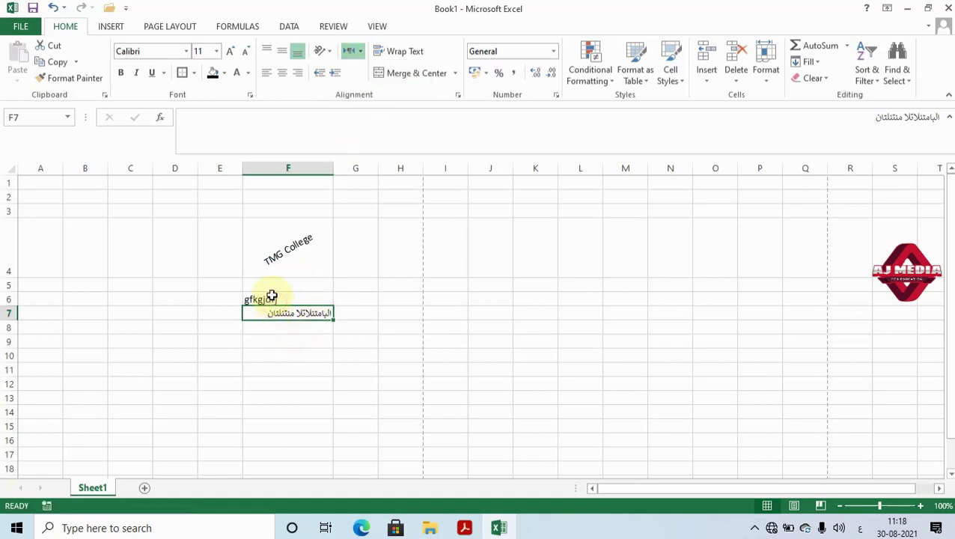
pyautogui.click(271, 297)
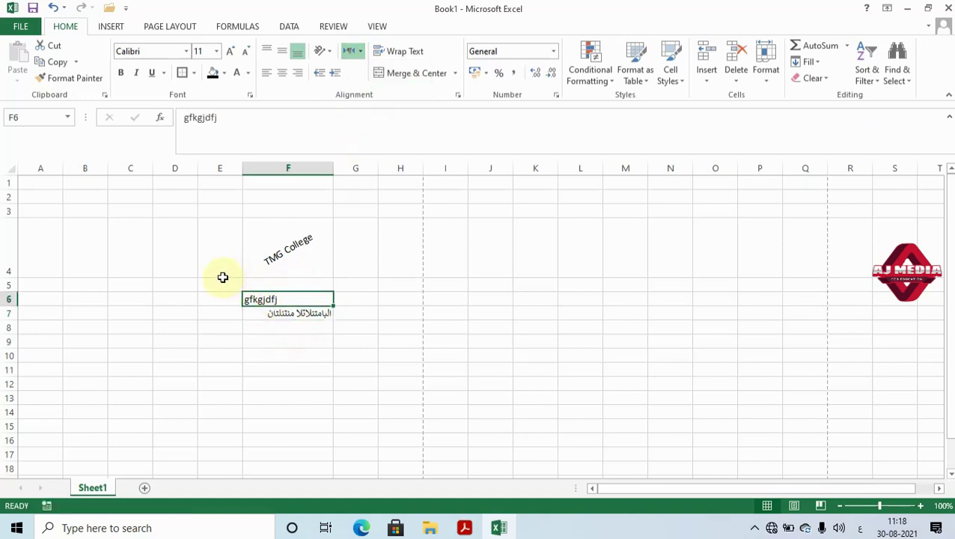
pyautogui.moveTo(222, 274); pyautogui.dragTo(376, 354)
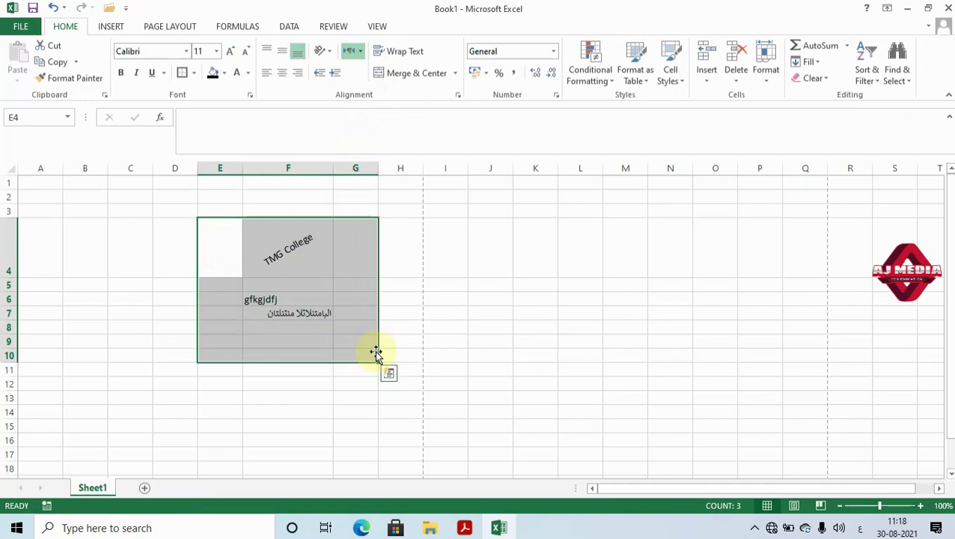
pyautogui.click(314, 333)
pyautogui.moveTo(247, 300)
pyautogui.mouseDown()
pyautogui.moveTo(230, 297)
pyautogui.moveTo(303, 329)
pyautogui.mouseUp()
pyautogui.click(267, 341)
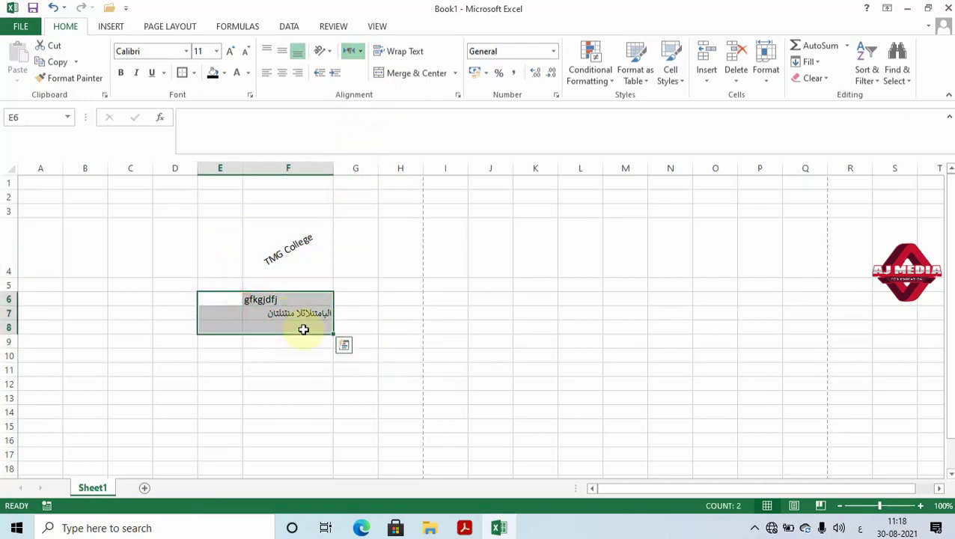
pyautogui.press('Delete')
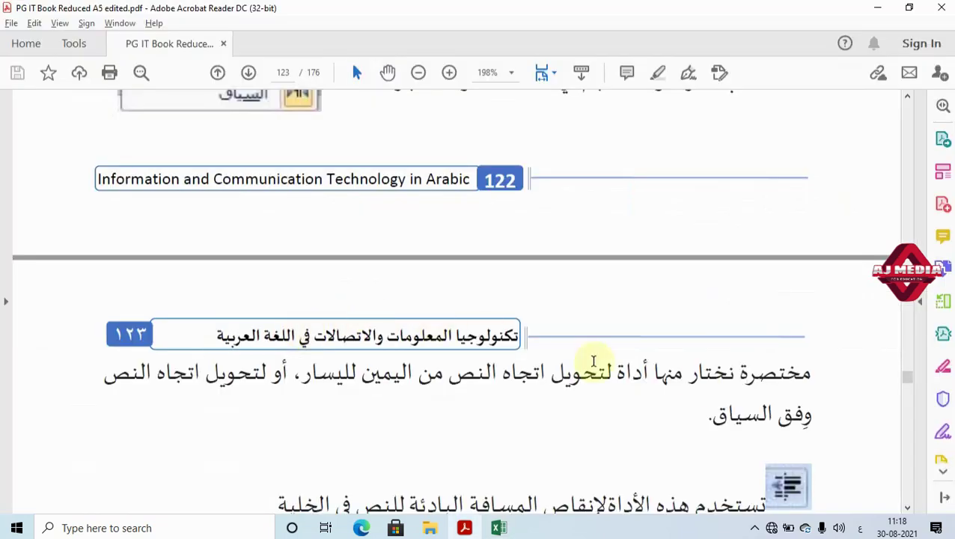
pyautogui.scroll(-2, 731, 388)
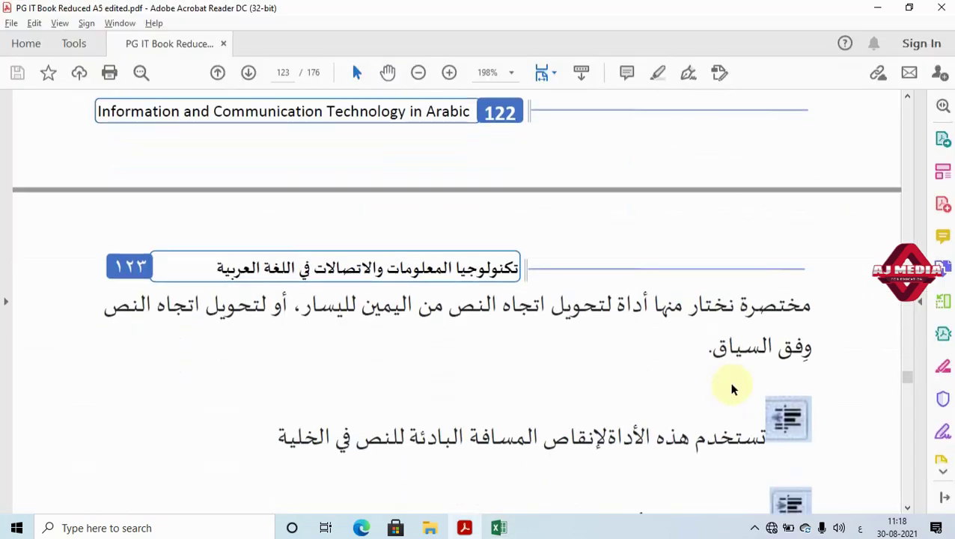
# Scroll further down the book's text-direction page, then select F4 back in Excel.
pyautogui.scroll(-2, 732, 389)
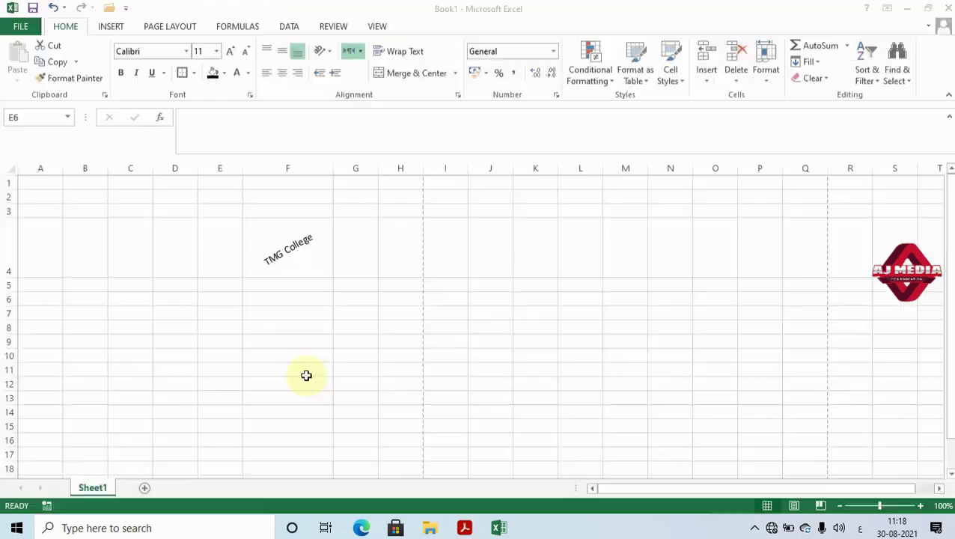
pyautogui.click(316, 255)
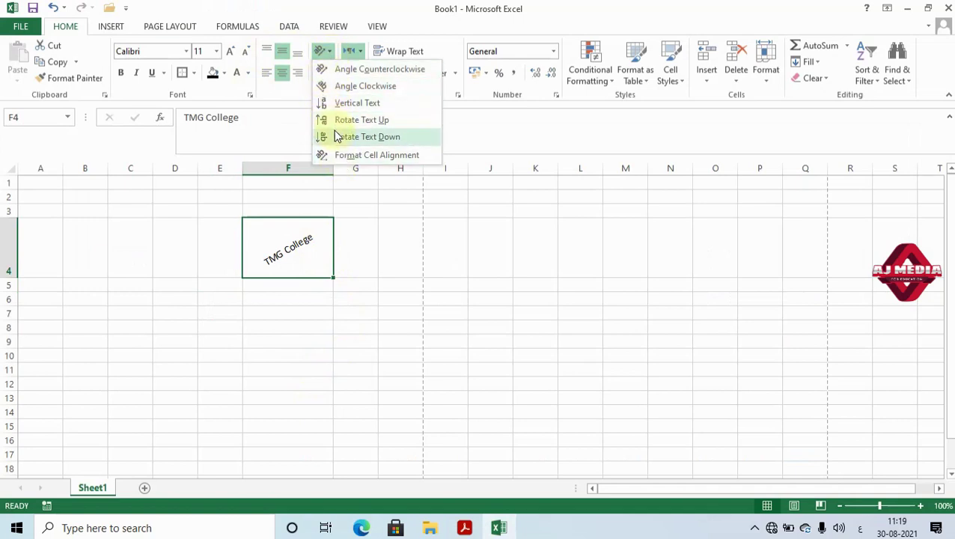
# Toggle Rotate Text Up on F4 to remove the 30-degree tilt.
pyautogui.click(362, 120)
pyautogui.click(327, 55)
pyautogui.click(322, 122)
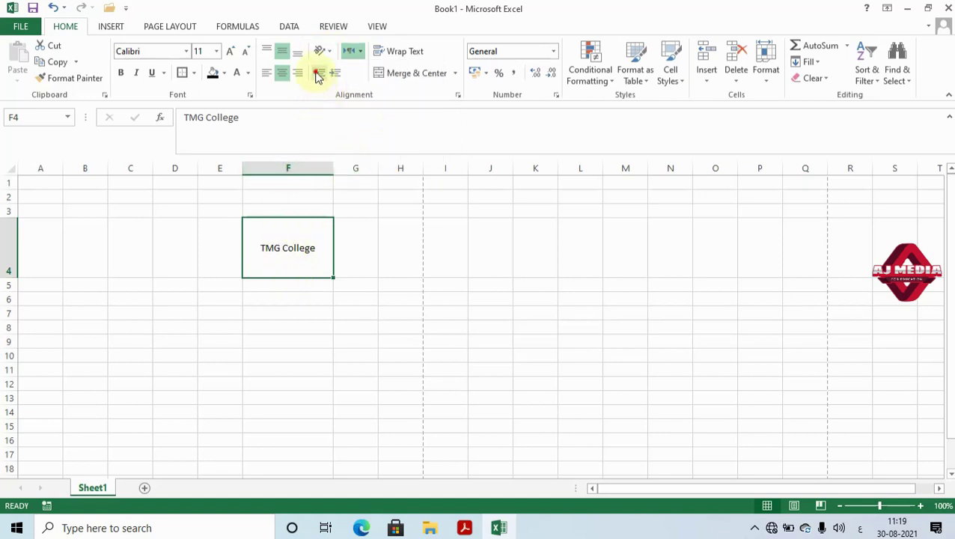
pyautogui.click(292, 251)
# Append test characters to F4 so it reads 'TMG Collegefgjhghk'.
pyautogui.doubleClick(318, 250)
pyautogui.write('لیبمتنلاتبلن')
pyautogui.press('BackSpace')
pyautogui.press('BackSpace')
pyautogui.press('BackSpace')
pyautogui.press('BackSpace')
pyautogui.press('BackSpace')
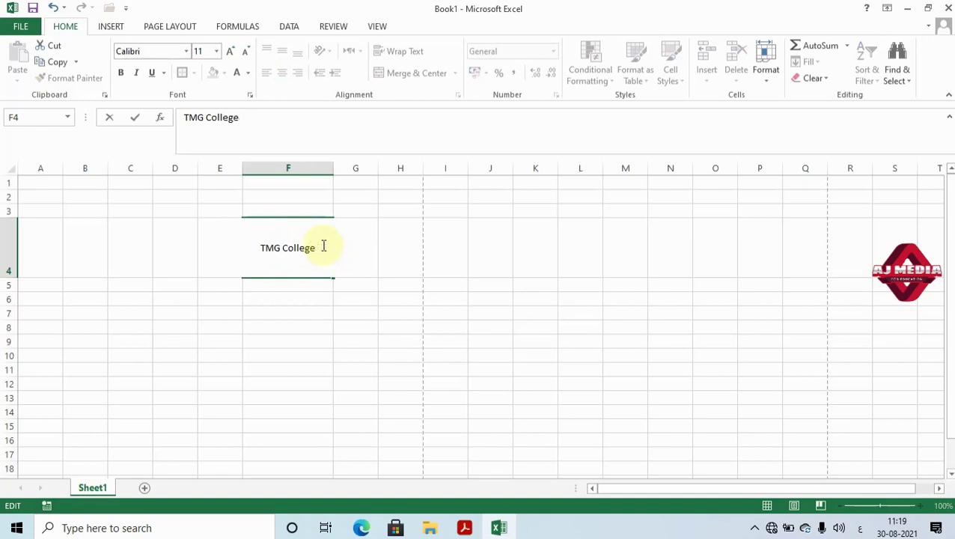
pyautogui.write('efgjhghk')
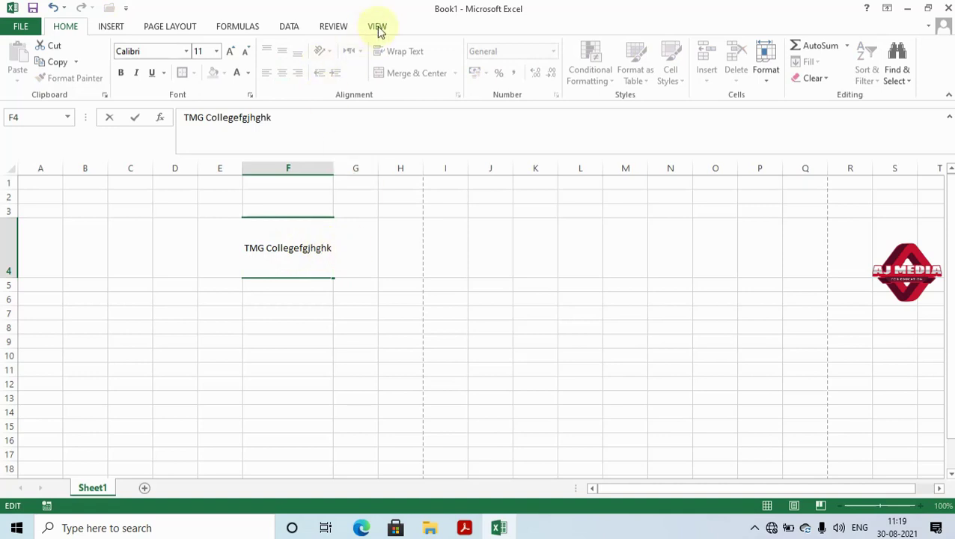
pyautogui.click(379, 26)
pyautogui.click(320, 326)
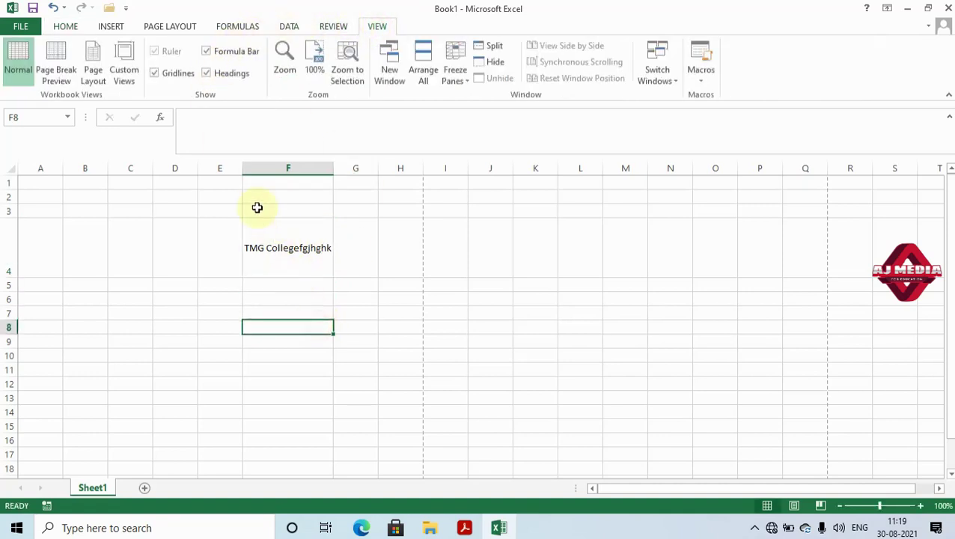
pyautogui.click(294, 239)
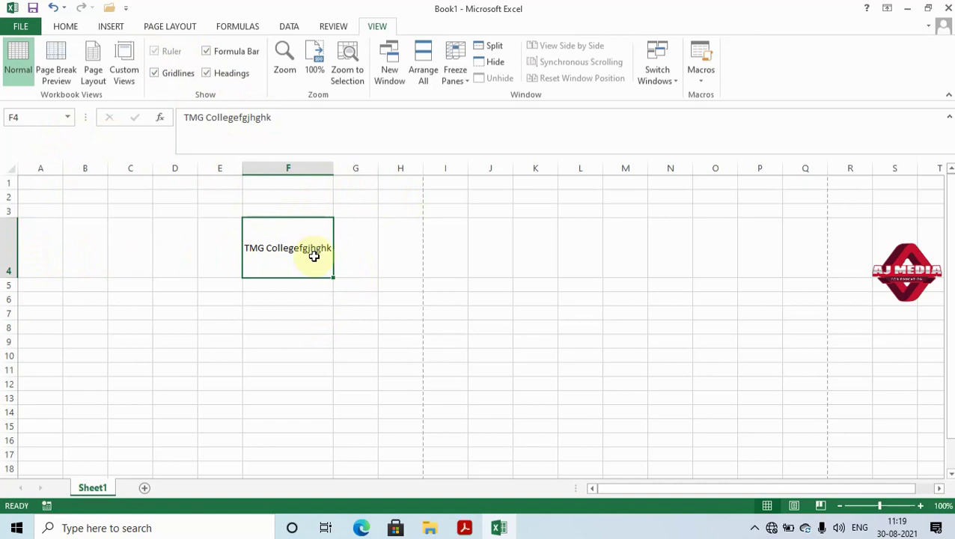
# Widen column F so the F4 text fits centred.
pyautogui.click(70, 28)
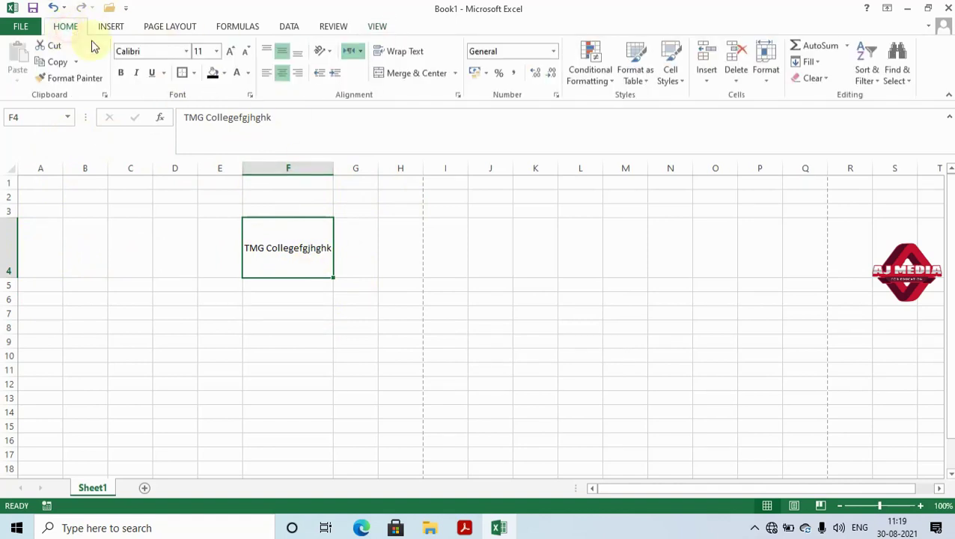
pyautogui.click(322, 73)
pyautogui.moveTo(334, 170); pyautogui.dragTo(450, 177)
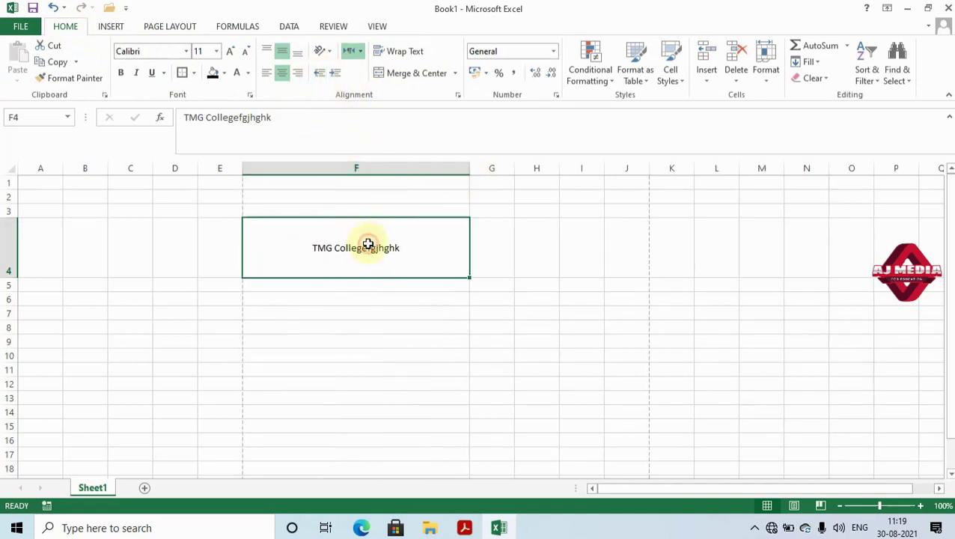
pyautogui.click(367, 307)
pyautogui.click(358, 257)
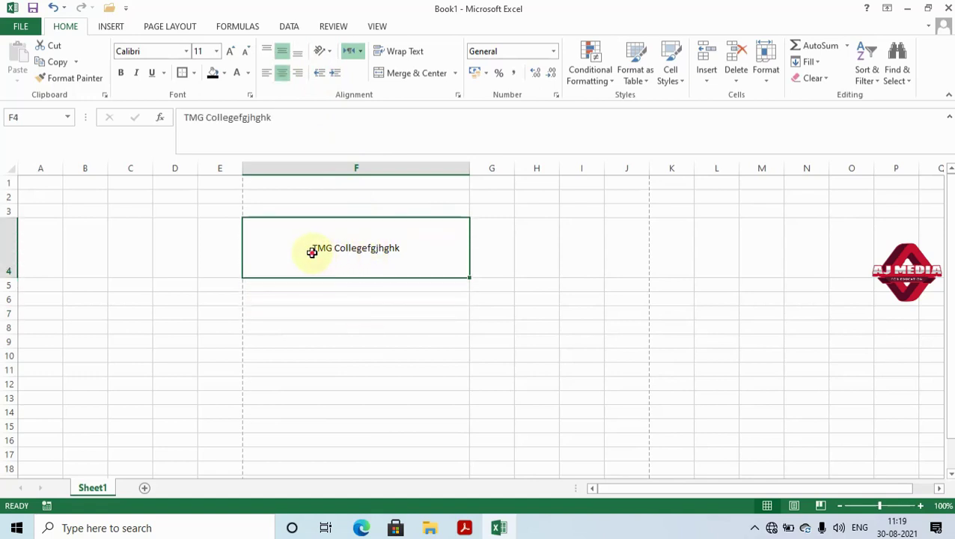
# Left-align F4, indent it nine steps, then reduce the indent back to the left edge.
pyautogui.click(268, 73)
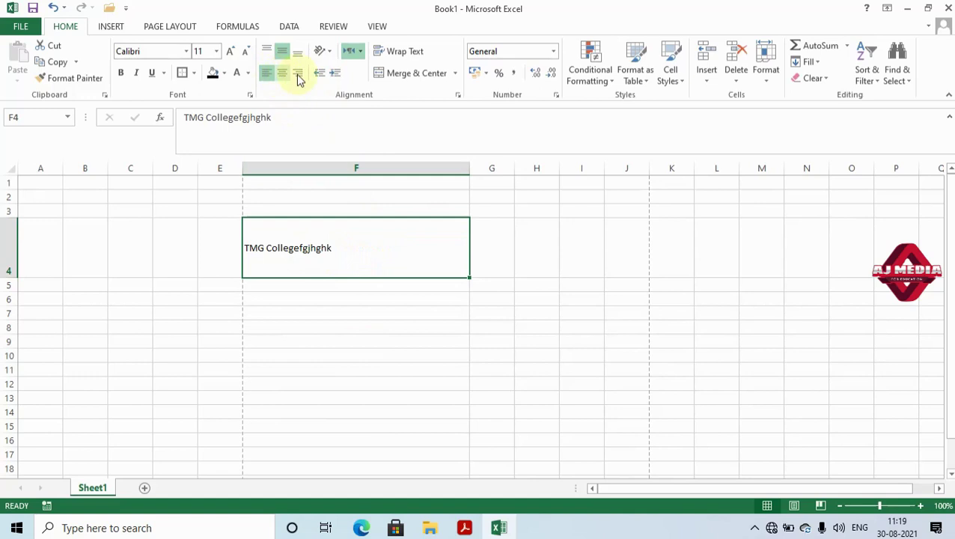
pyautogui.click(335, 75)
pyautogui.click(335, 75)
pyautogui.click(336, 75)
pyautogui.click(335, 75)
pyautogui.click(335, 75)
pyautogui.click(335, 75)
pyautogui.click(335, 75)
pyautogui.click(335, 75)
pyautogui.click(335, 74)
pyautogui.click(336, 75)
pyautogui.click(335, 75)
pyautogui.click(335, 74)
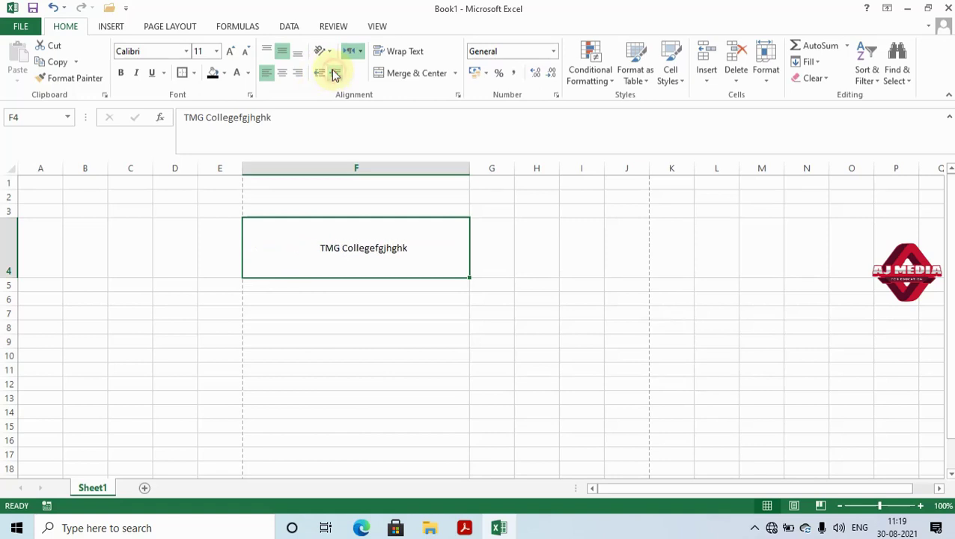
pyautogui.click(322, 74)
pyautogui.click(322, 75)
pyautogui.click(322, 75)
pyautogui.click(322, 74)
pyautogui.click(322, 75)
pyautogui.click(322, 74)
pyautogui.click(322, 75)
pyautogui.click(322, 75)
pyautogui.click(322, 75)
pyautogui.click(322, 75)
pyautogui.click(322, 75)
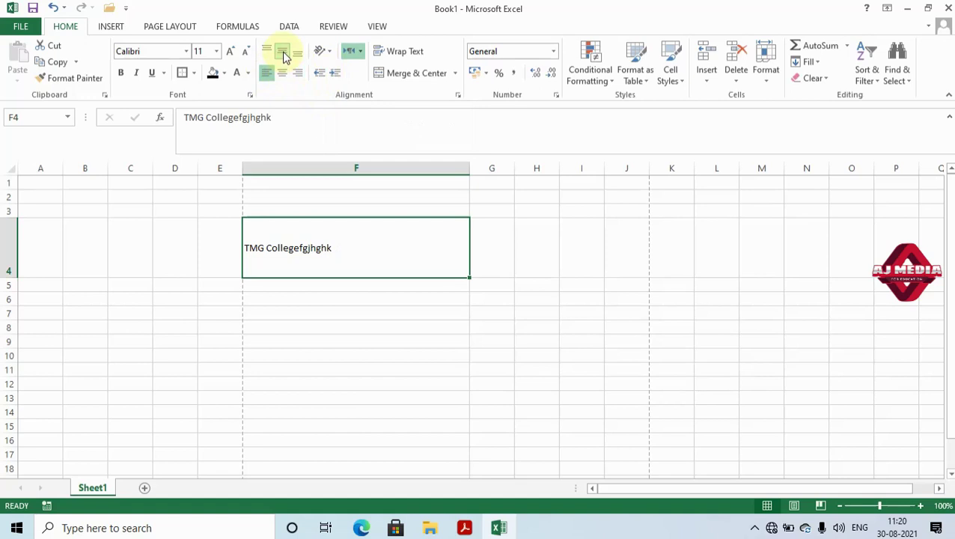
# Re-adjust F4's indent up and down until the text sits a few steps in.
pyautogui.click(318, 74)
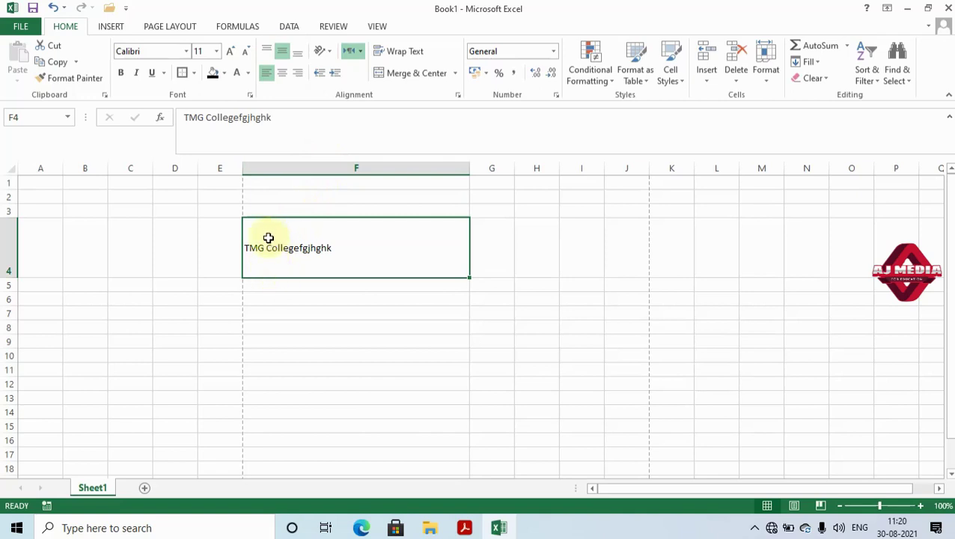
pyautogui.click(335, 73)
pyautogui.click(335, 73)
pyautogui.click(337, 74)
pyautogui.click(337, 74)
pyautogui.click(337, 74)
pyautogui.click(337, 74)
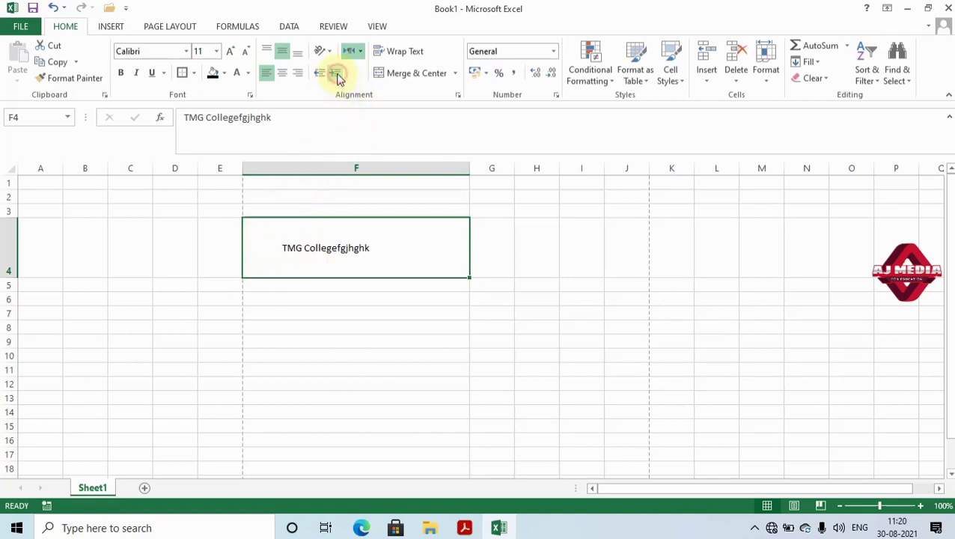
pyautogui.click(336, 74)
pyautogui.click(319, 78)
pyautogui.click(318, 79)
pyautogui.click(318, 79)
pyautogui.click(318, 79)
pyautogui.click(318, 81)
pyautogui.click(319, 83)
pyautogui.click(319, 82)
pyautogui.click(337, 77)
pyautogui.click(337, 78)
pyautogui.click(339, 81)
pyautogui.click(339, 81)
pyautogui.click(339, 81)
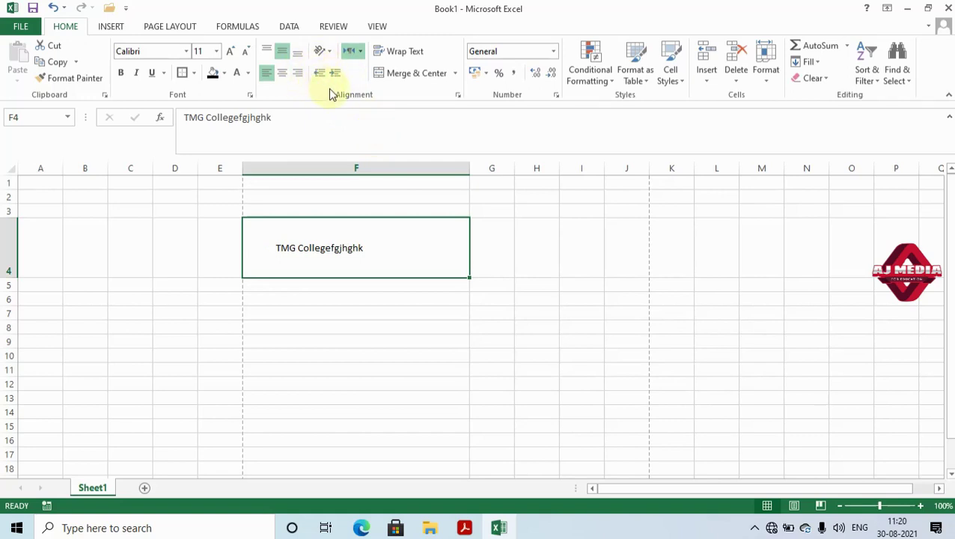
pyautogui.hotkey('alt', 'Tab')
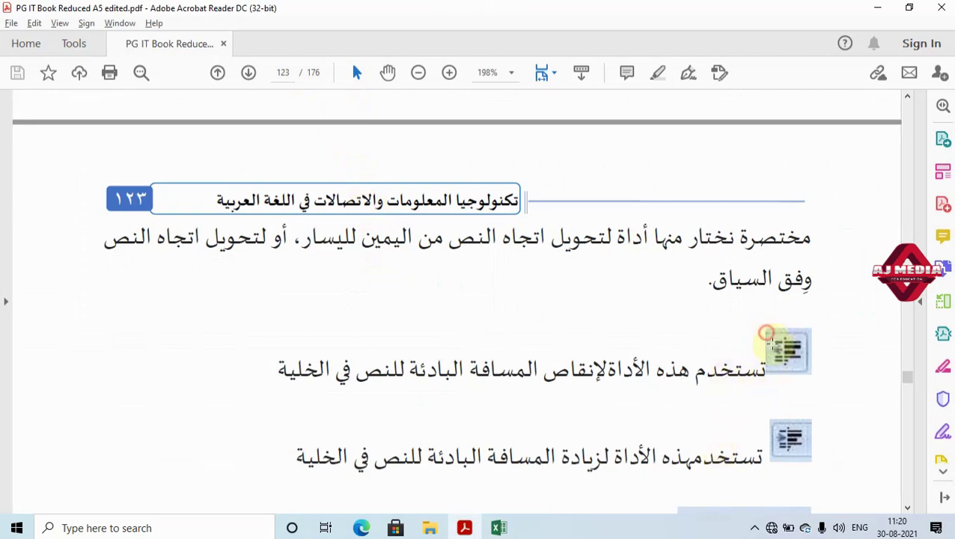
# Review the book's indent illustrations and read down to the Wrap Text and Merge & Center paragraphs.
pyautogui.click(806, 375)
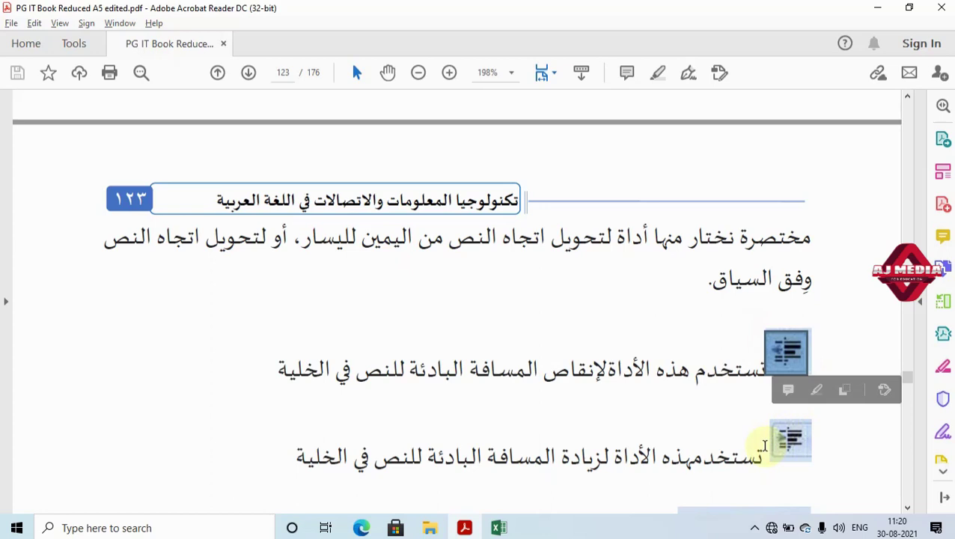
pyautogui.click(764, 449)
pyautogui.scroll(-3, 906, 503)
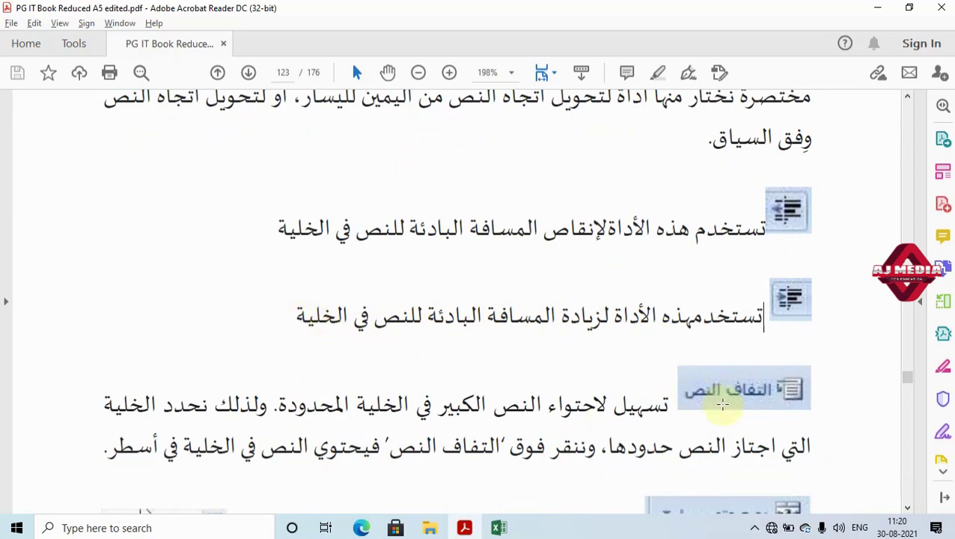
pyautogui.scroll(-1, 722, 408)
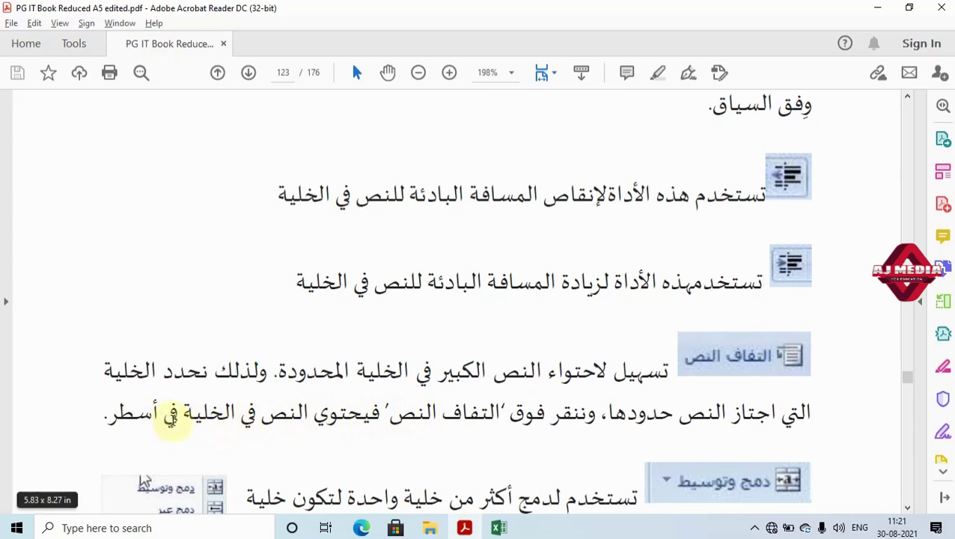
pyautogui.scroll(-1, 170, 420)
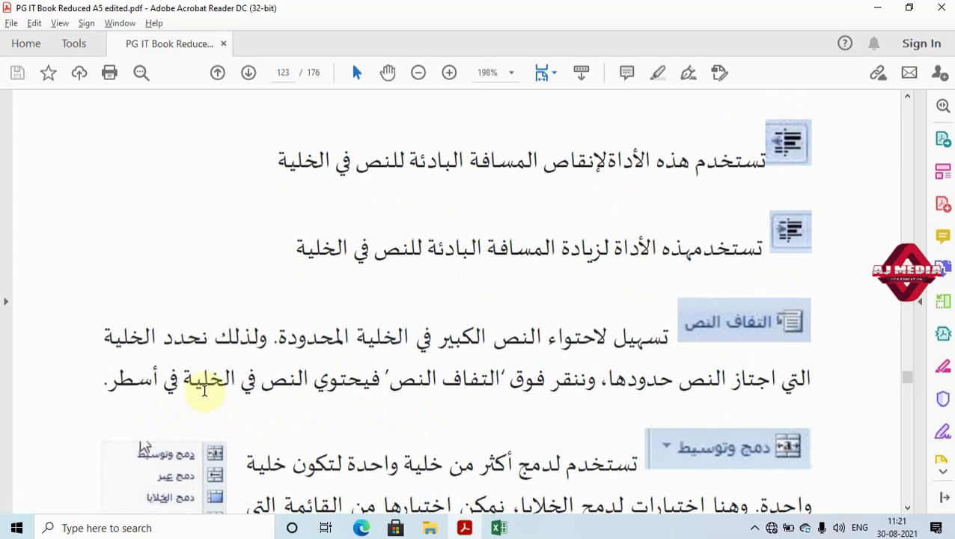
pyautogui.hotkey('alt', 'Tab')
pyautogui.click(325, 298)
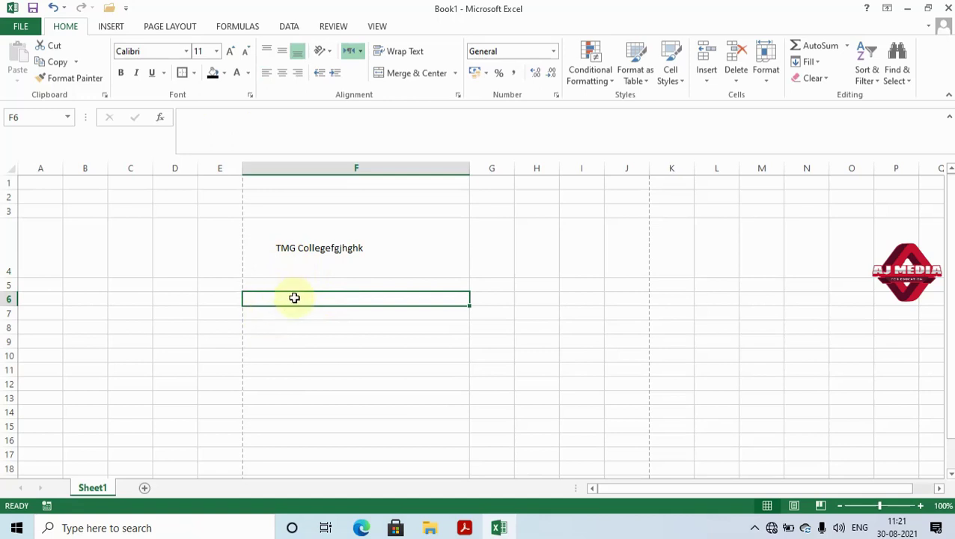
# Enter the title 'TMG Govt. College, Tirur' in F6.
pyautogui.write('TMG Govt. College, Tirur')
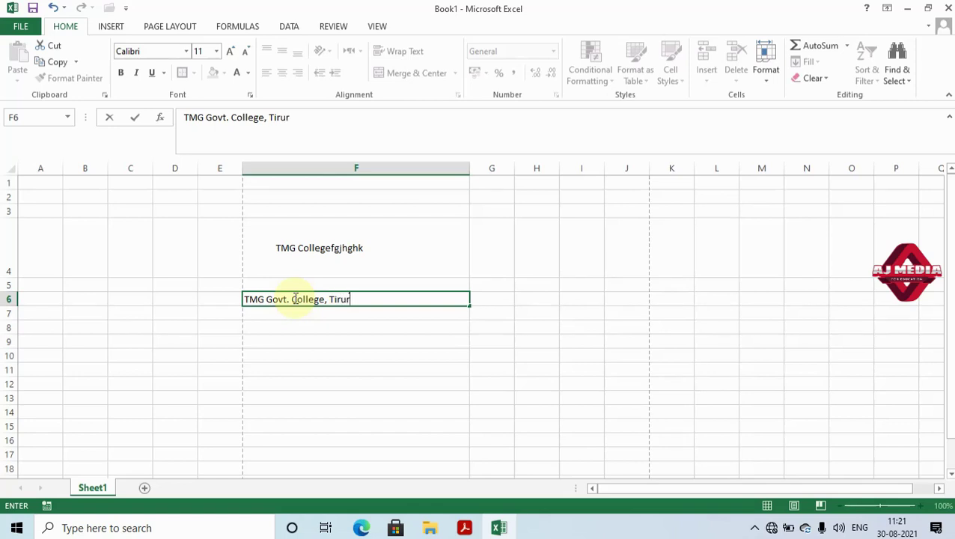
pyautogui.click(307, 338)
pyautogui.click(334, 299)
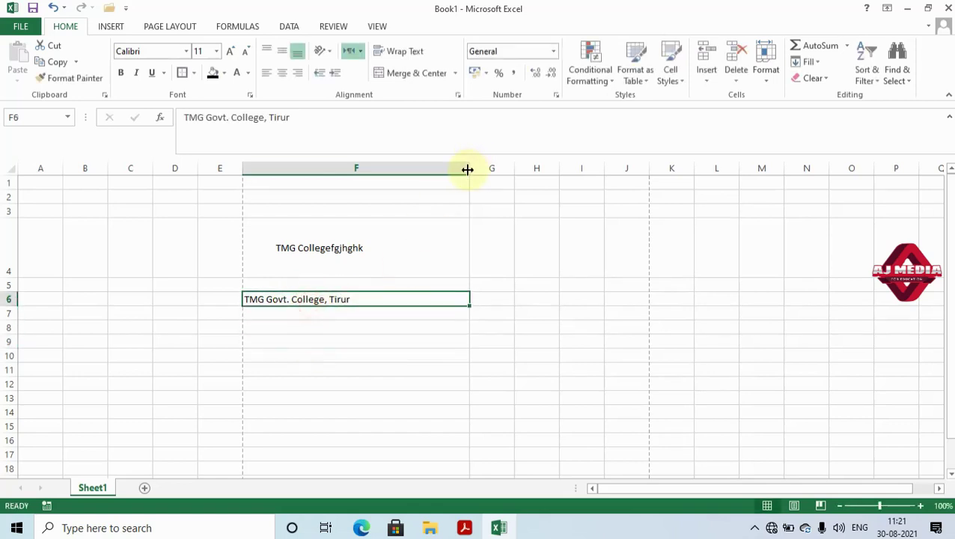
# Narrow columns E and F to width 7.43, checking that G6 stays empty.
pyautogui.moveTo(216, 169); pyautogui.dragTo(425, 169)
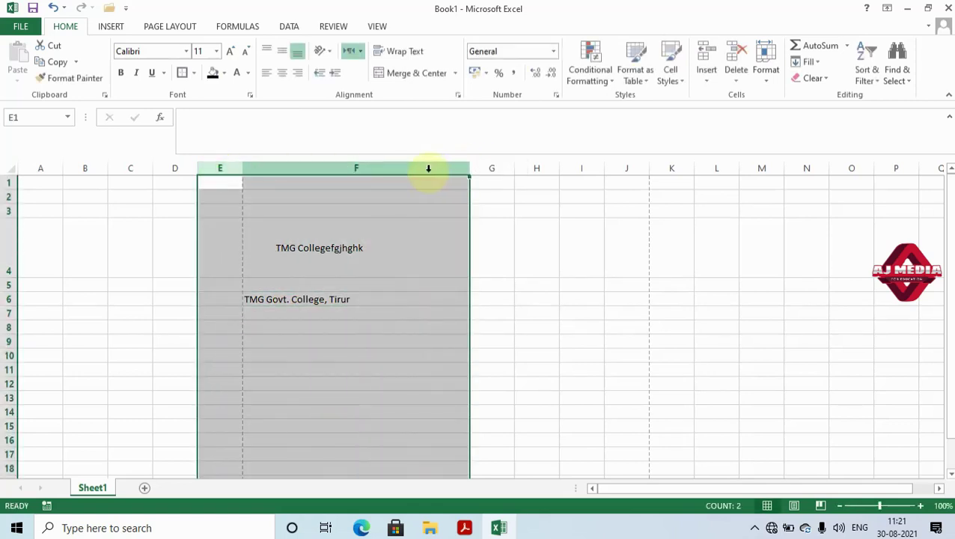
pyautogui.moveTo(244, 168); pyautogui.dragTo(252, 172)
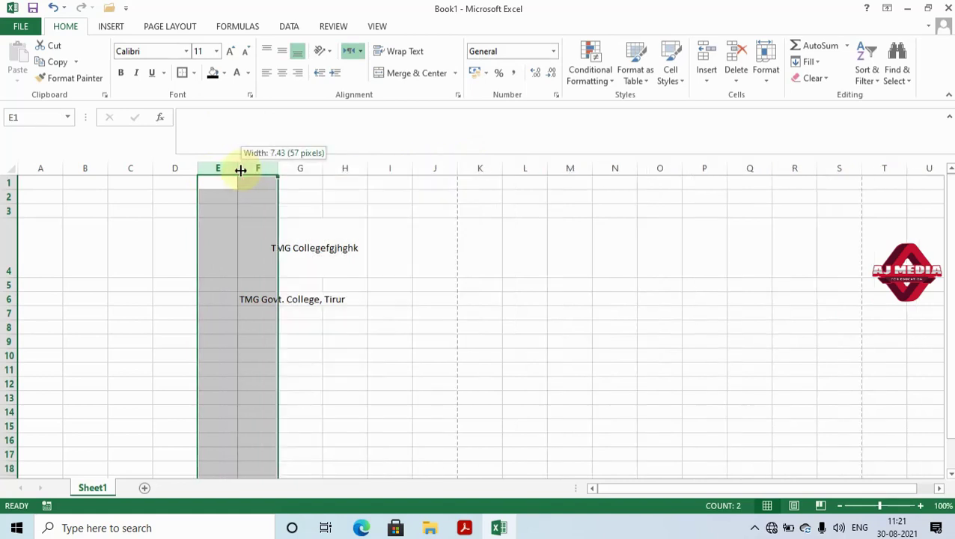
pyautogui.click(284, 299)
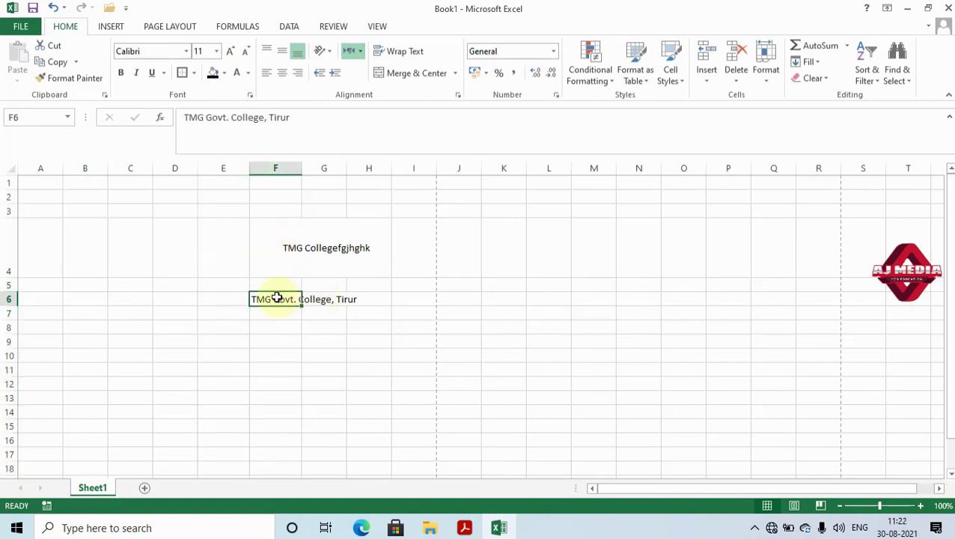
pyautogui.click(319, 300)
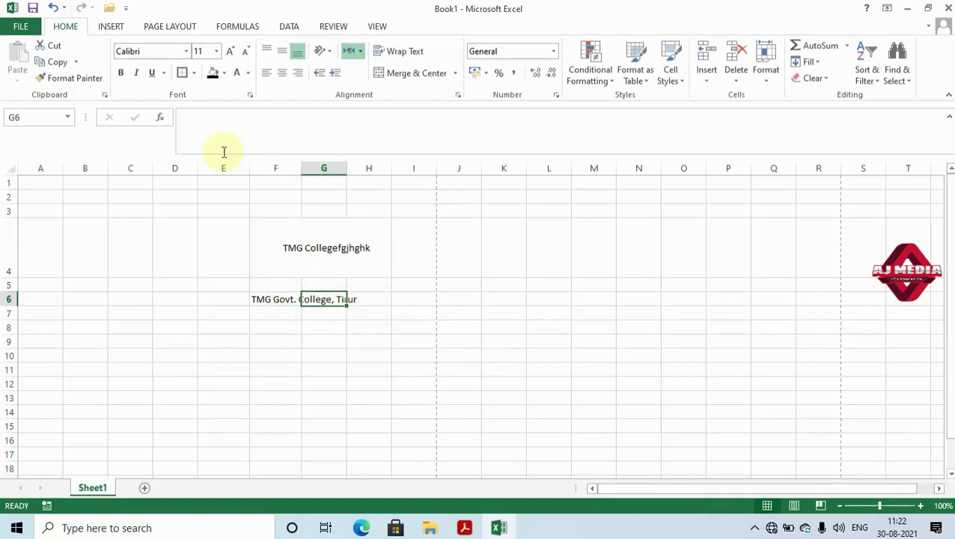
pyautogui.click(274, 300)
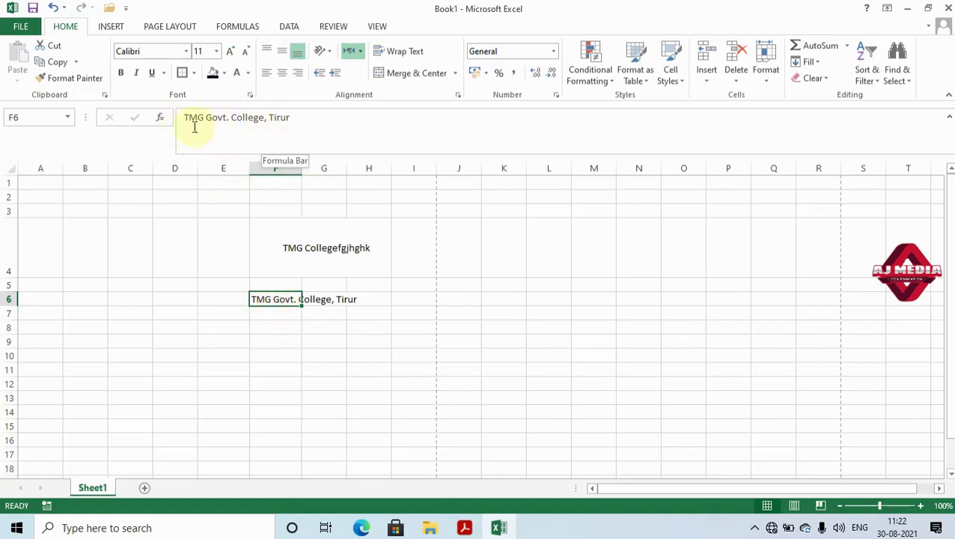
pyautogui.click(333, 299)
pyautogui.click(270, 299)
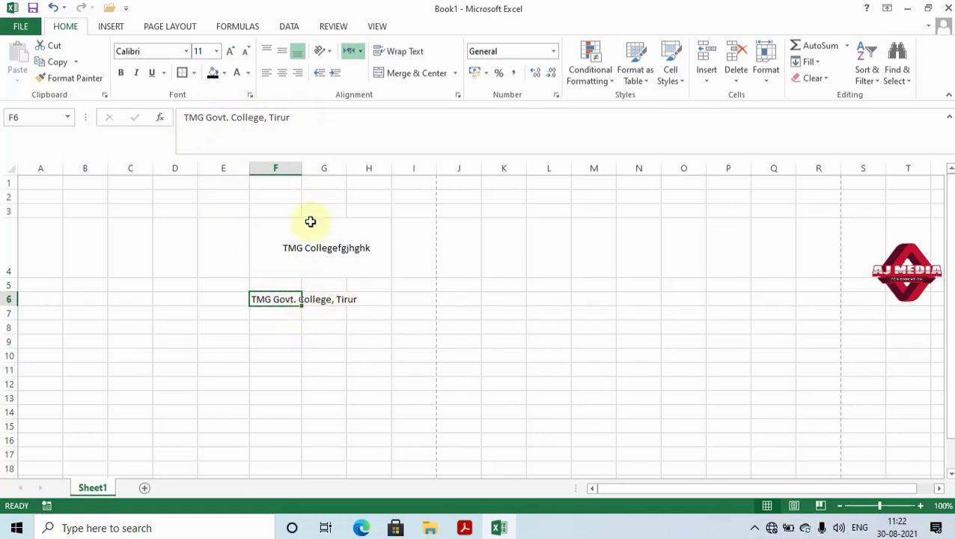
# Wrap the F6 title onto several lines and fine-tune column F's width.
pyautogui.click(416, 58)
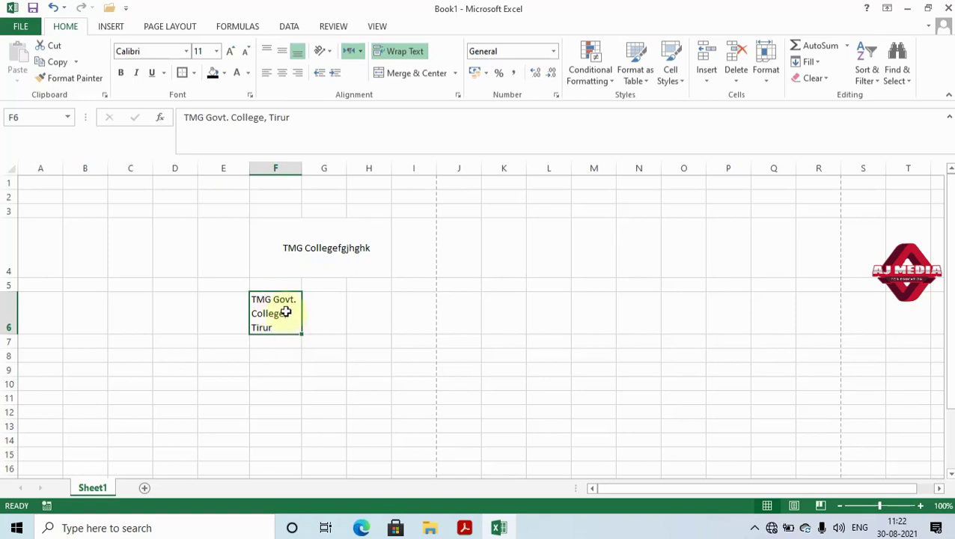
pyautogui.moveTo(302, 170); pyautogui.dragTo(316, 170)
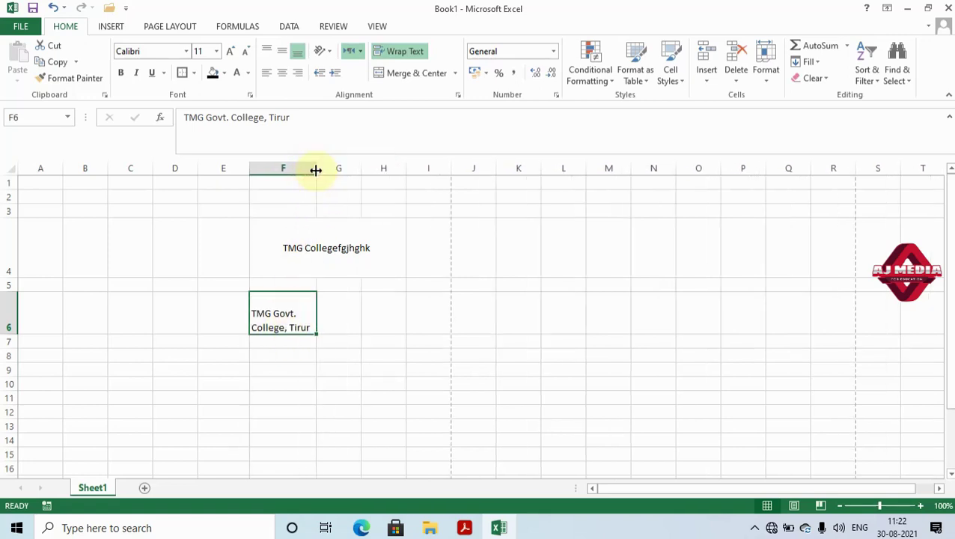
pyautogui.moveTo(316, 170); pyautogui.dragTo(306, 170)
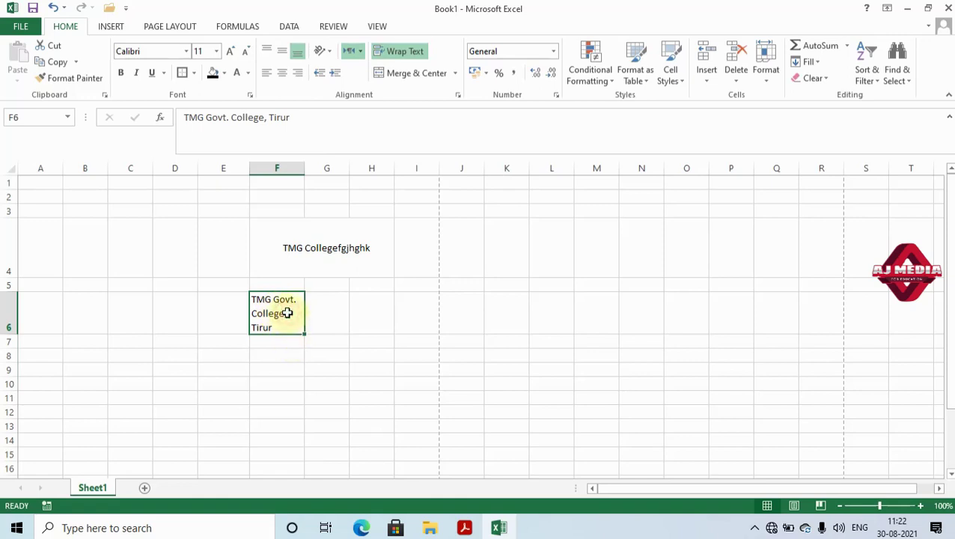
pyautogui.click(402, 52)
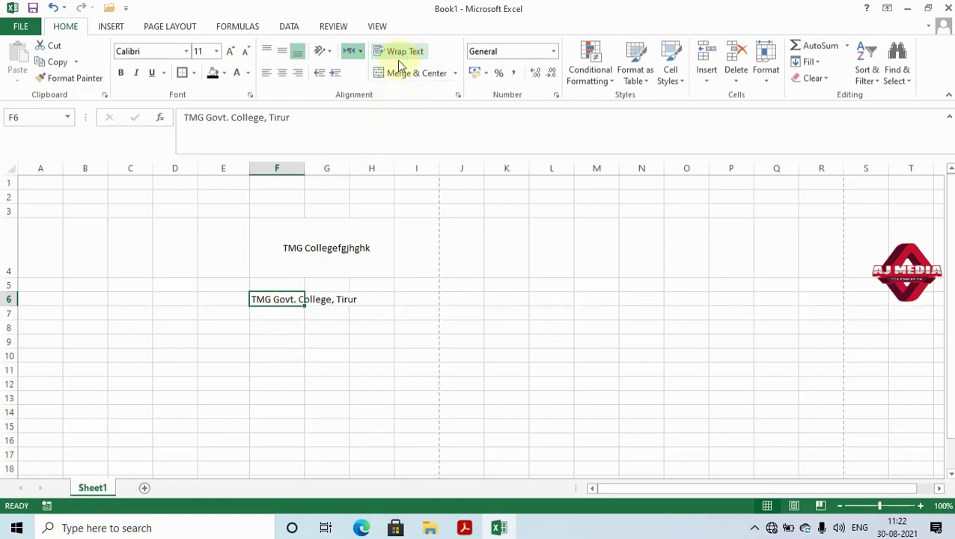
pyautogui.click(236, 118)
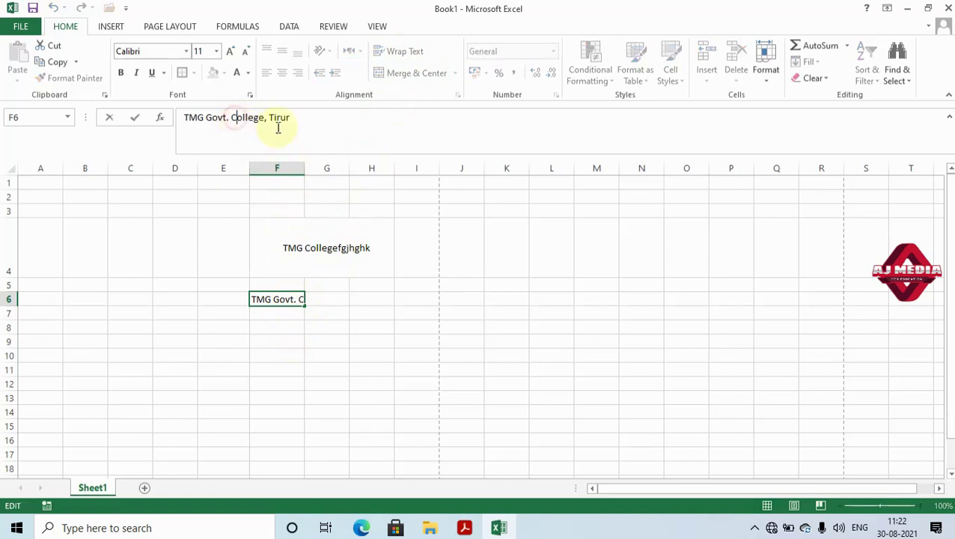
pyautogui.click(234, 120)
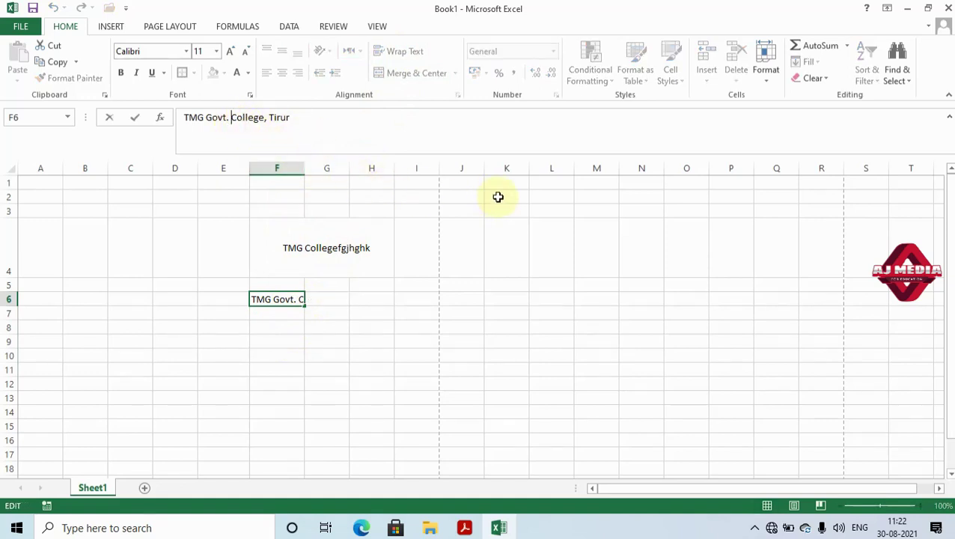
pyautogui.press('Return')
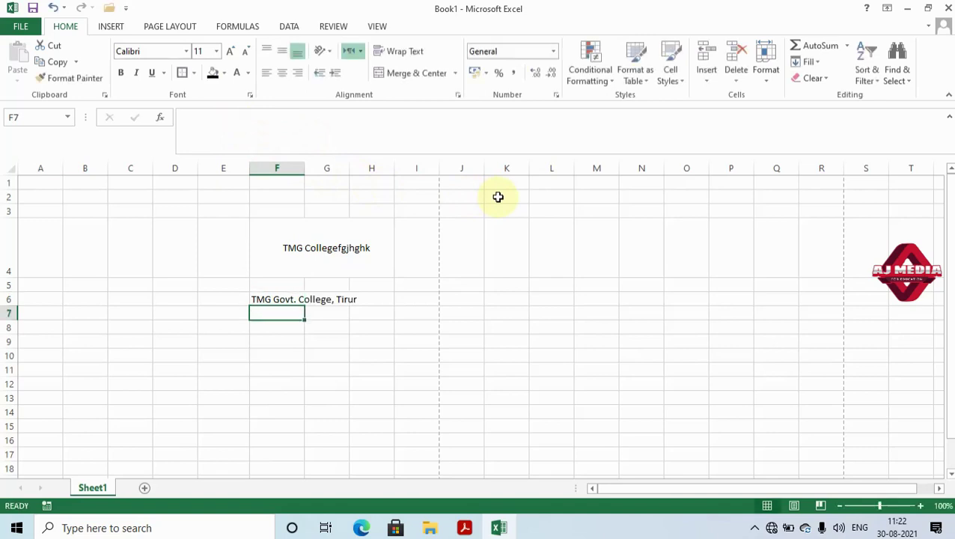
pyautogui.click(281, 298)
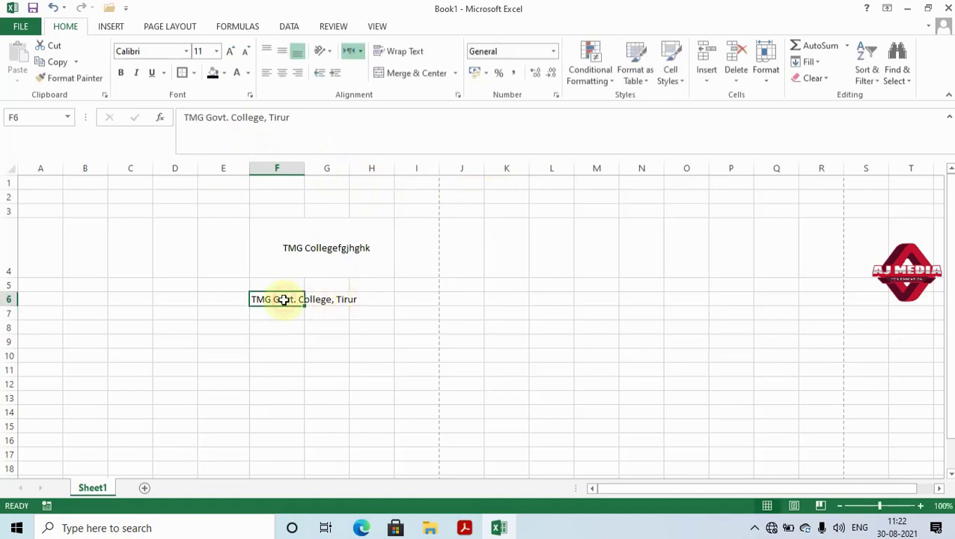
pyautogui.click(232, 118)
pyautogui.hotkey('shift', 'Return')
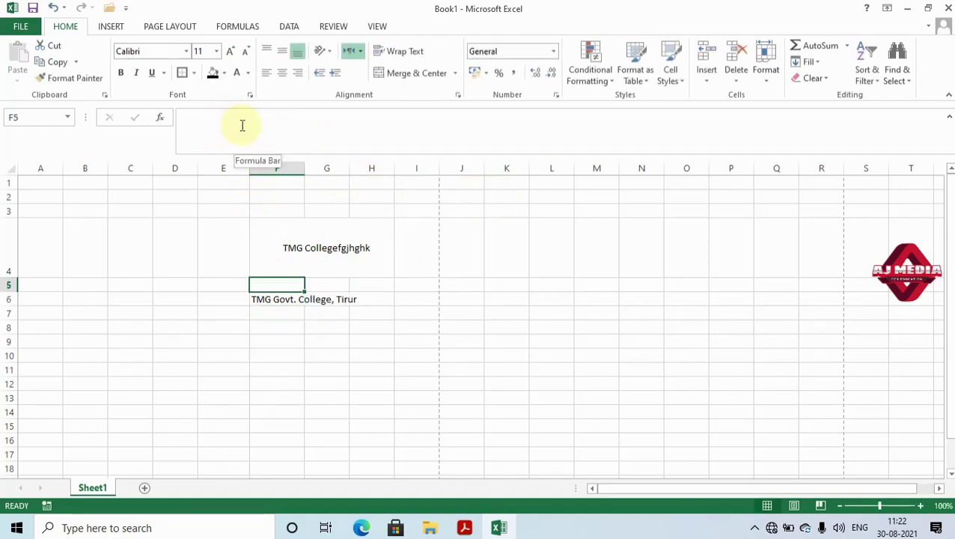
pyautogui.click(308, 372)
pyautogui.click(279, 301)
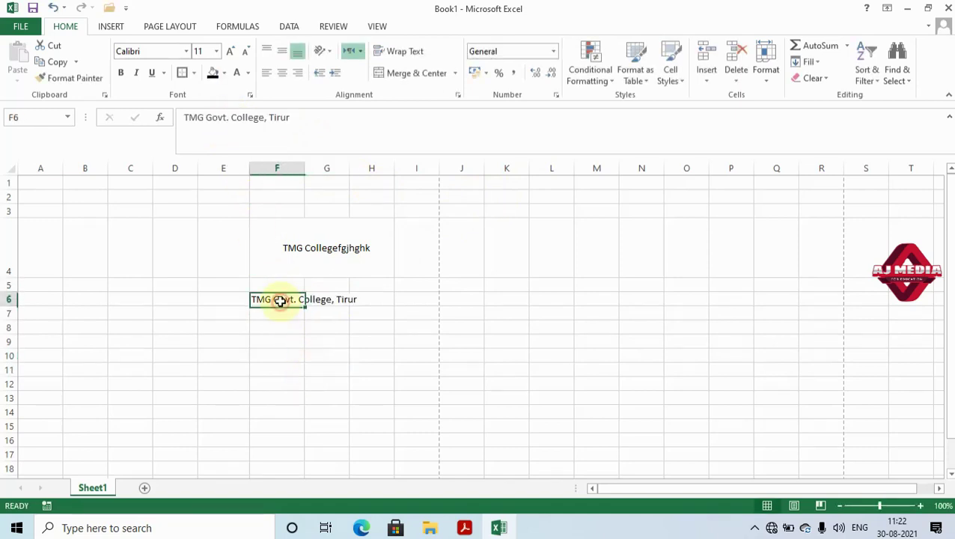
pyautogui.click(285, 279)
pyautogui.click(292, 301)
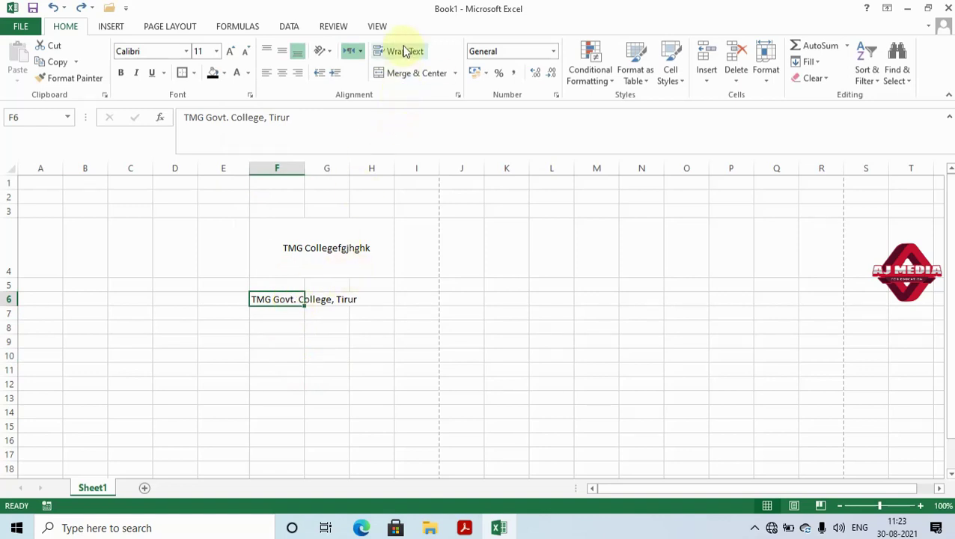
pyautogui.click(405, 51)
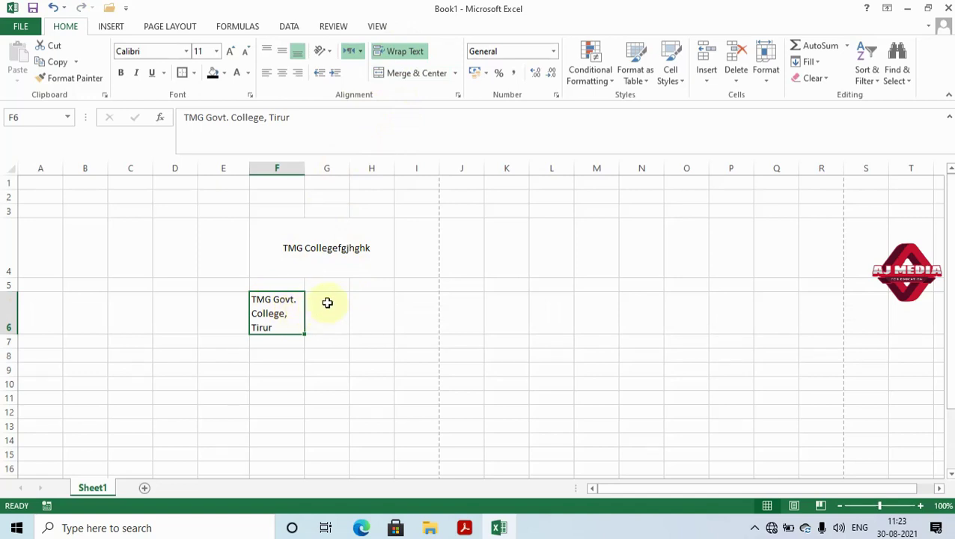
pyautogui.click(361, 354)
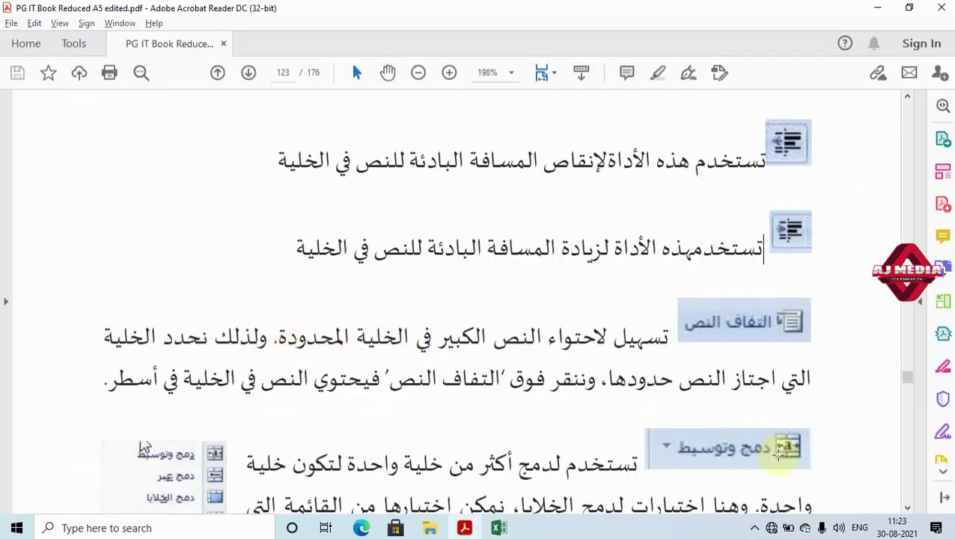
pyautogui.click(908, 509)
pyautogui.click(908, 509)
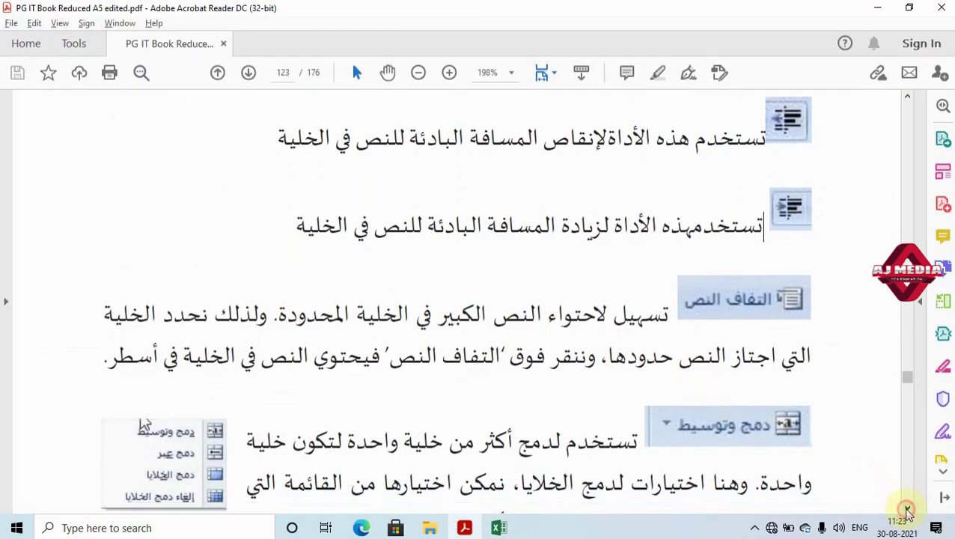
pyautogui.click(908, 510)
pyautogui.click(907, 510)
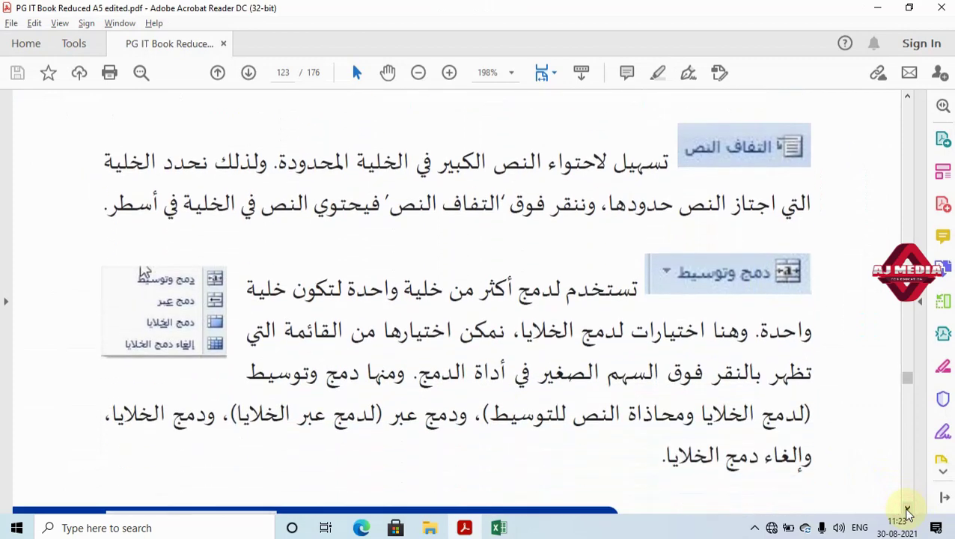
pyautogui.click(908, 511)
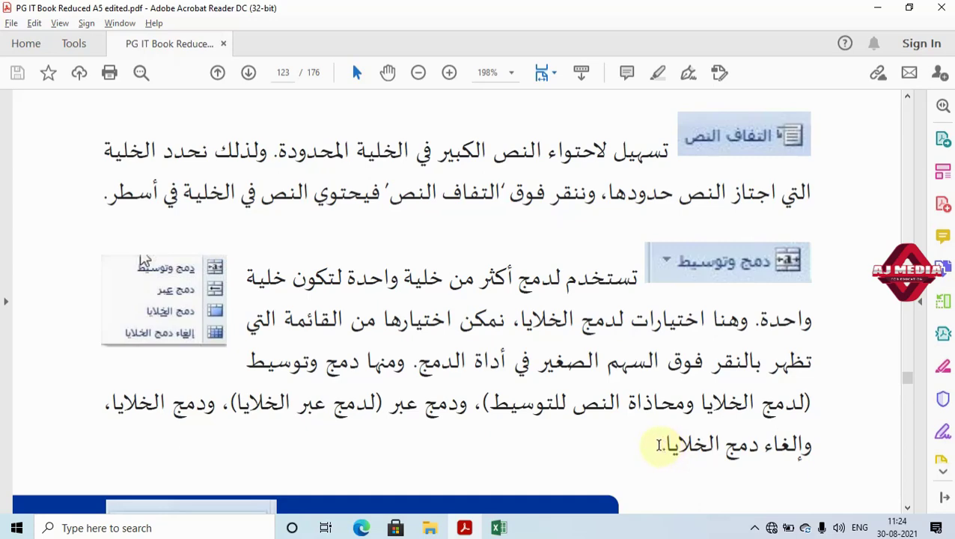
pyautogui.hotkey('alt', 'Tab')
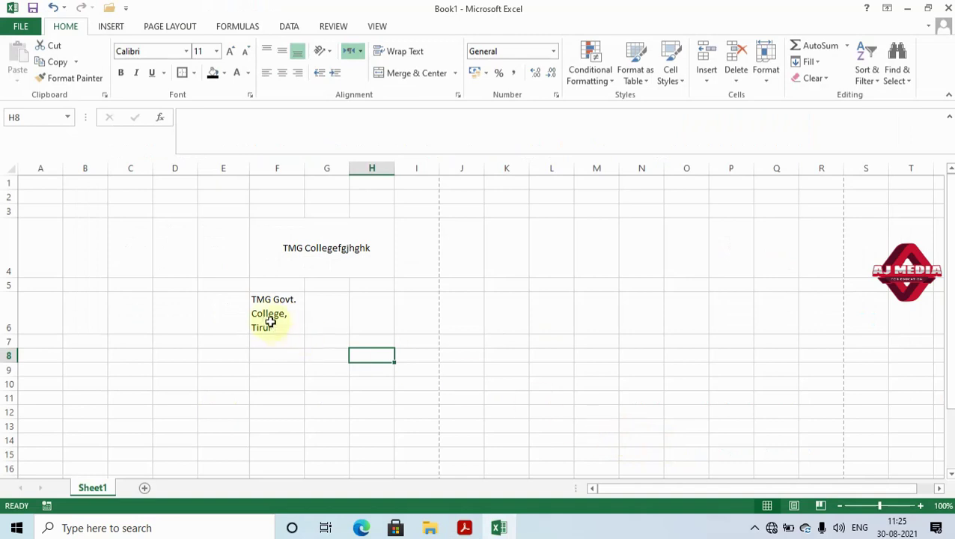
# Enter headers Sl.No, Name, Class, M1 and M2 across E7:I7.
pyautogui.click(270, 321)
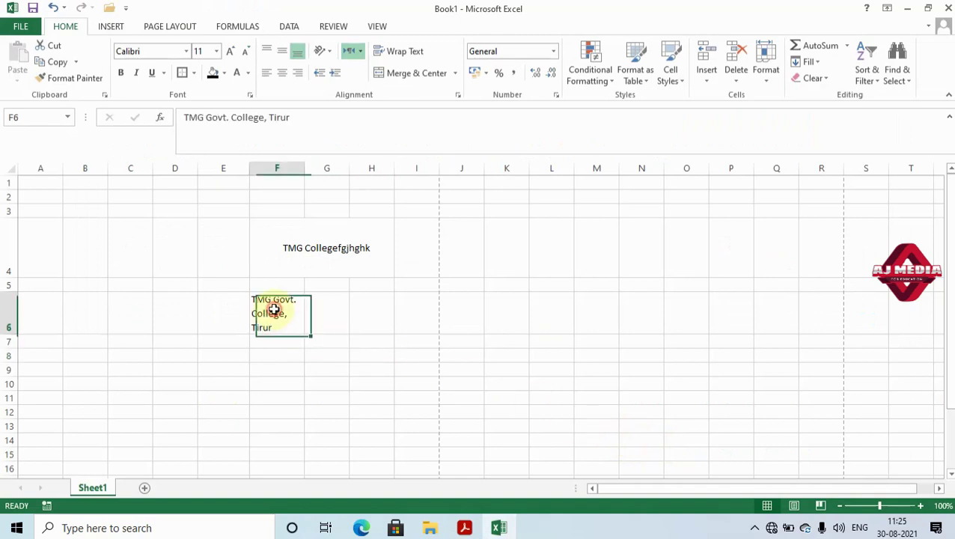
pyautogui.click(321, 317)
pyautogui.click(227, 342)
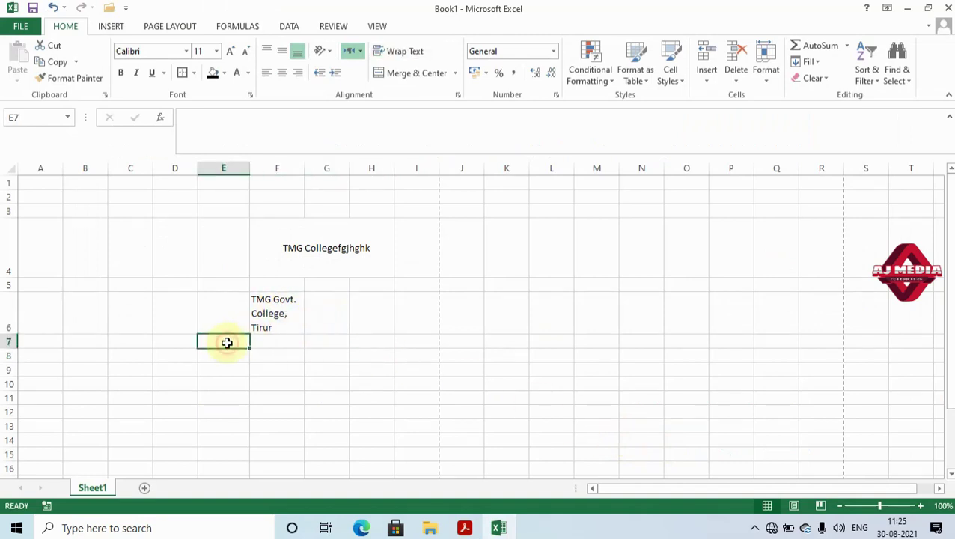
pyautogui.write('Sl')
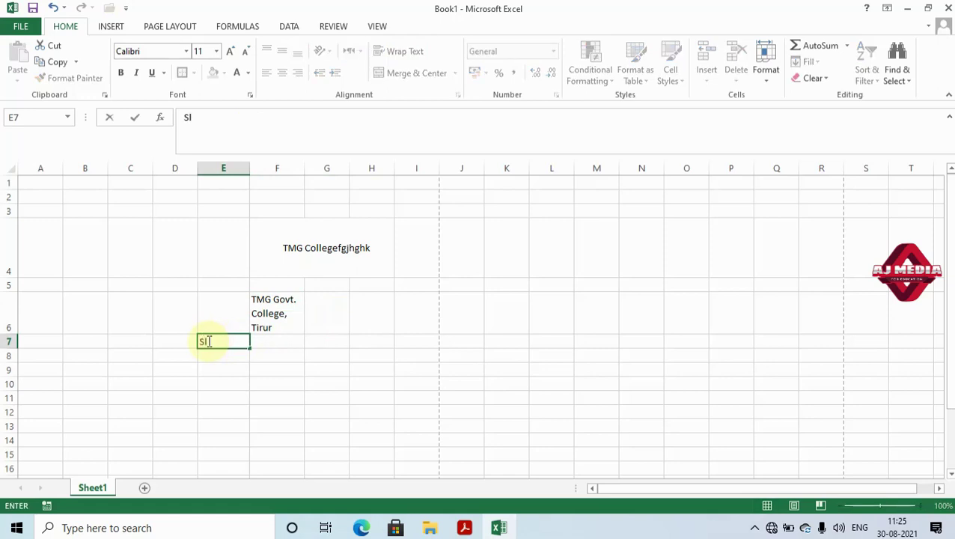
pyautogui.write('.No')
pyautogui.press('Tab')
pyautogui.write('Na')
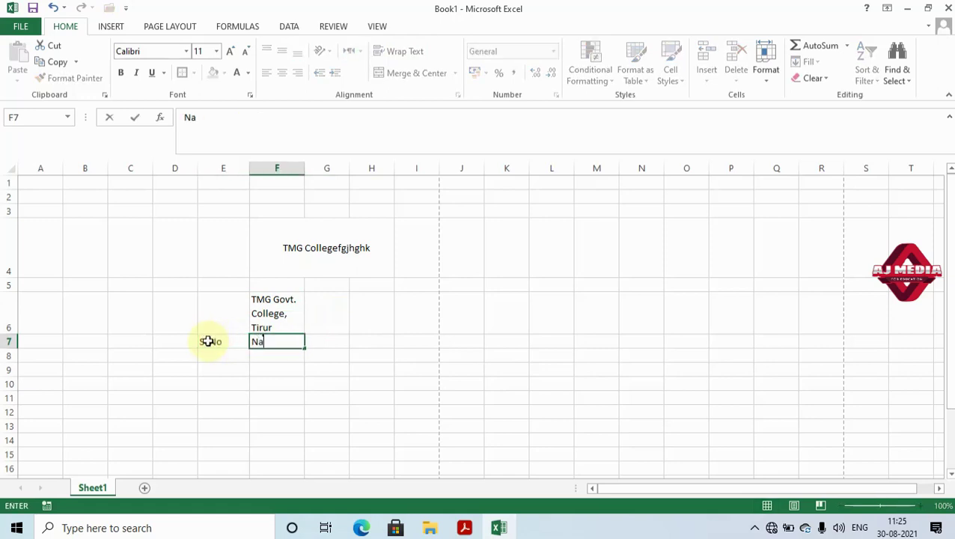
pyautogui.write('me')
pyautogui.press('Tab')
pyautogui.write('Cl')
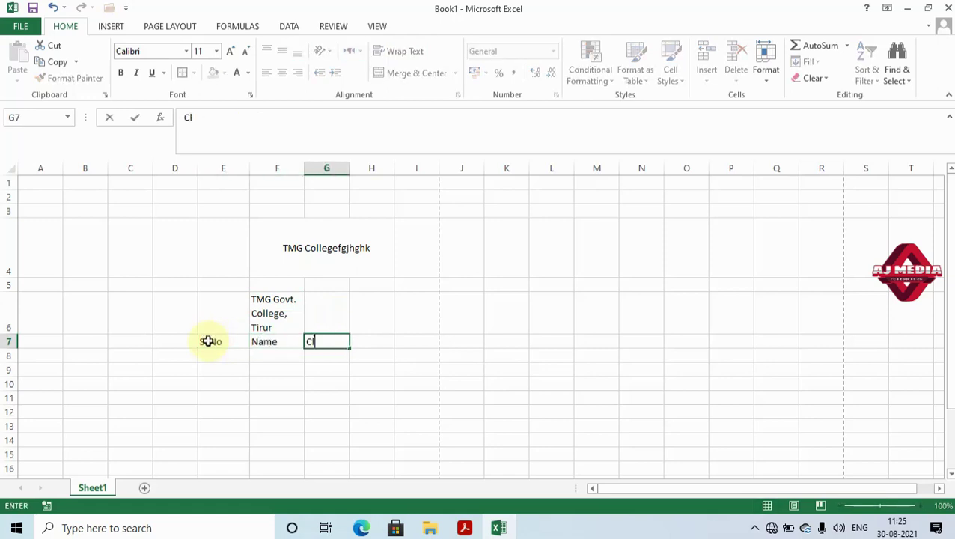
pyautogui.write('ass')
pyautogui.press('Tab')
pyautogui.write('M')
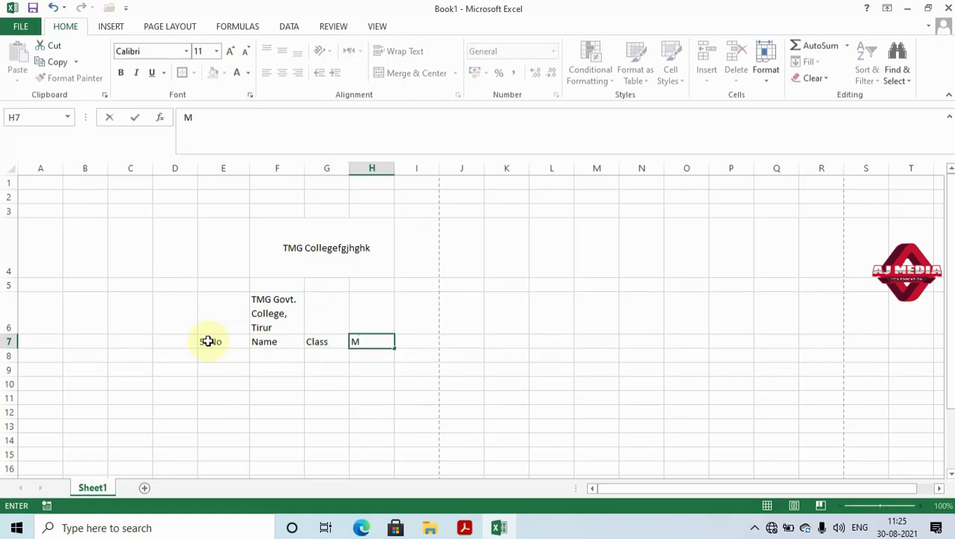
pyautogui.write('1')
pyautogui.press('Tab')
pyautogui.write('M2')
pyautogui.press('Tab')
# Add headers M3, M4, M5, Total and % in J7:N7, fixing a typo in Total.
pyautogui.write('M')
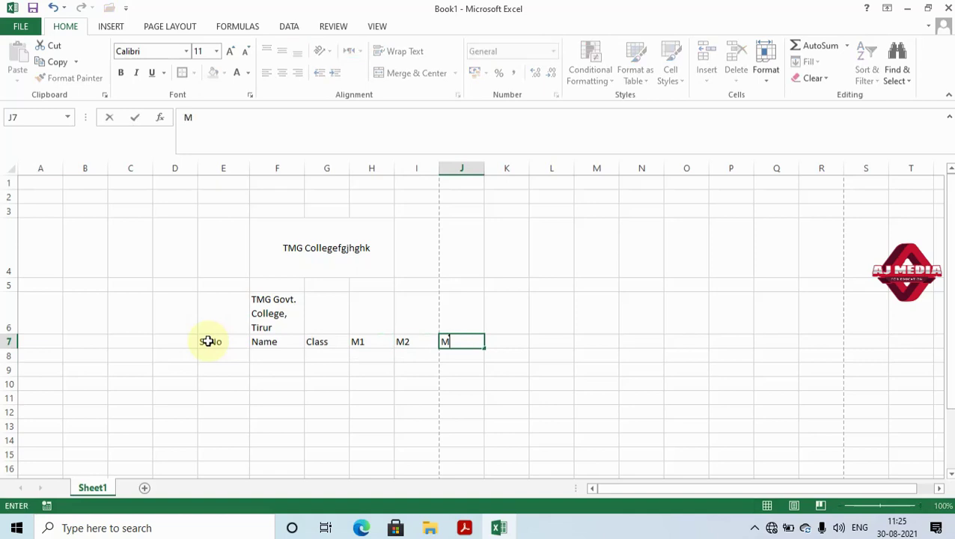
pyautogui.press('Tab')
pyautogui.write('M')
pyautogui.press('Tab')
pyautogui.write('M')
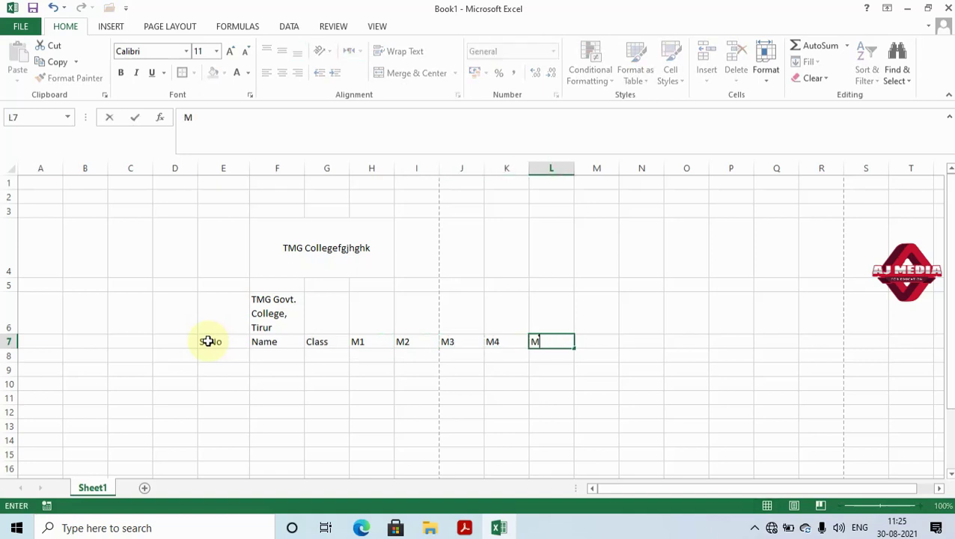
pyautogui.press('Tab')
pyautogui.write('Tot')
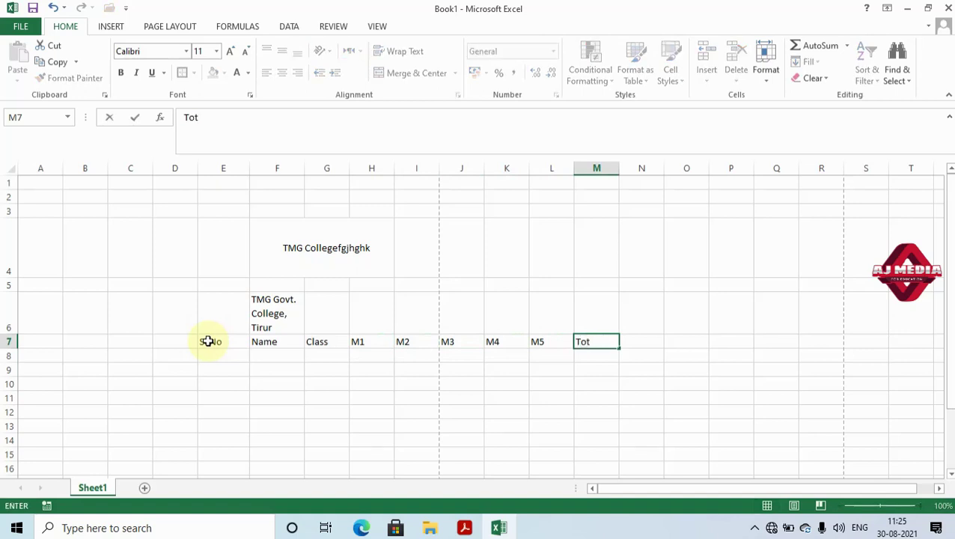
pyautogui.press('Tab')
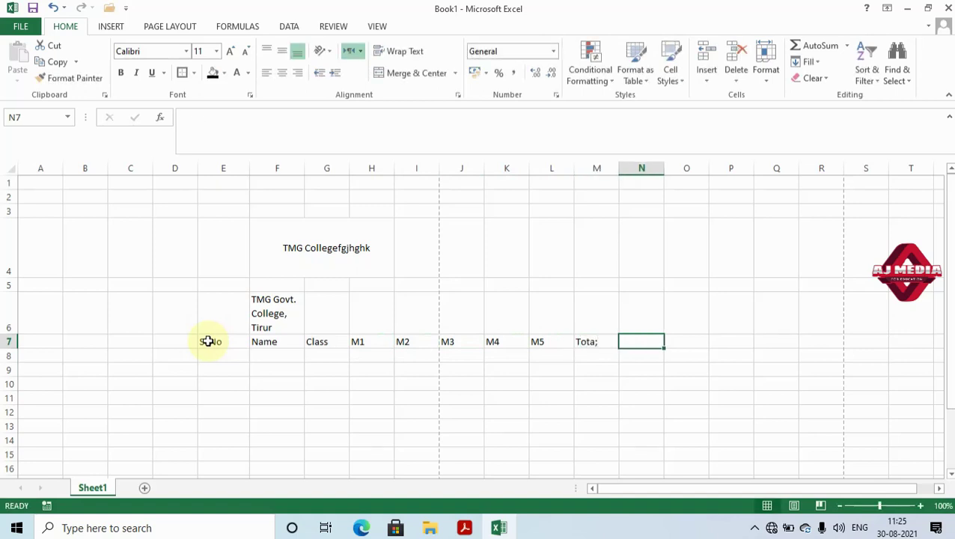
pyautogui.press('Left')
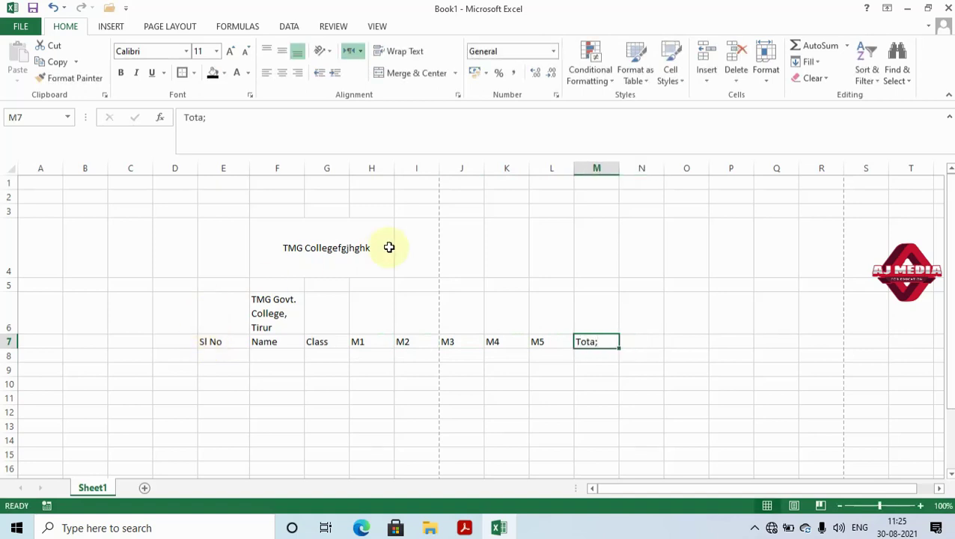
pyautogui.click(349, 145)
pyautogui.press('BackSpace')
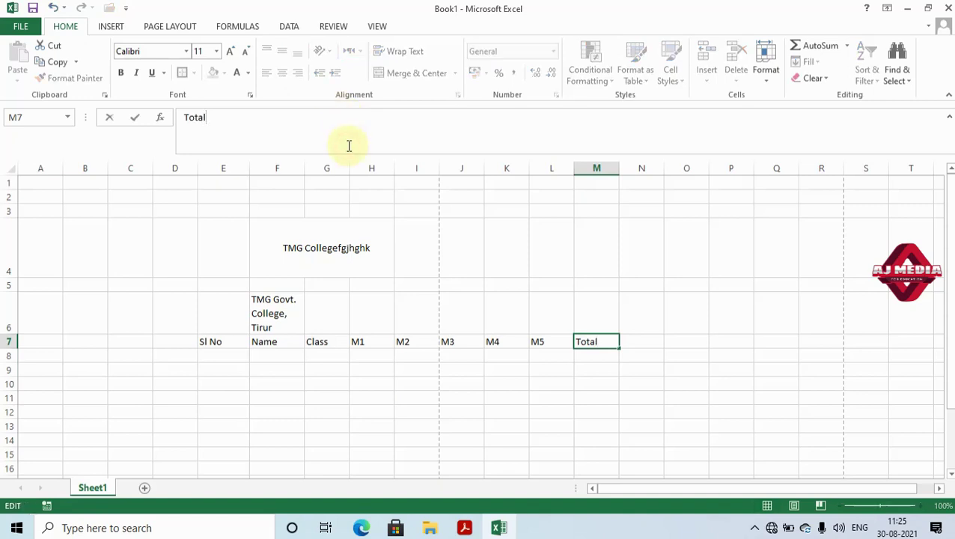
pyautogui.press('Tab')
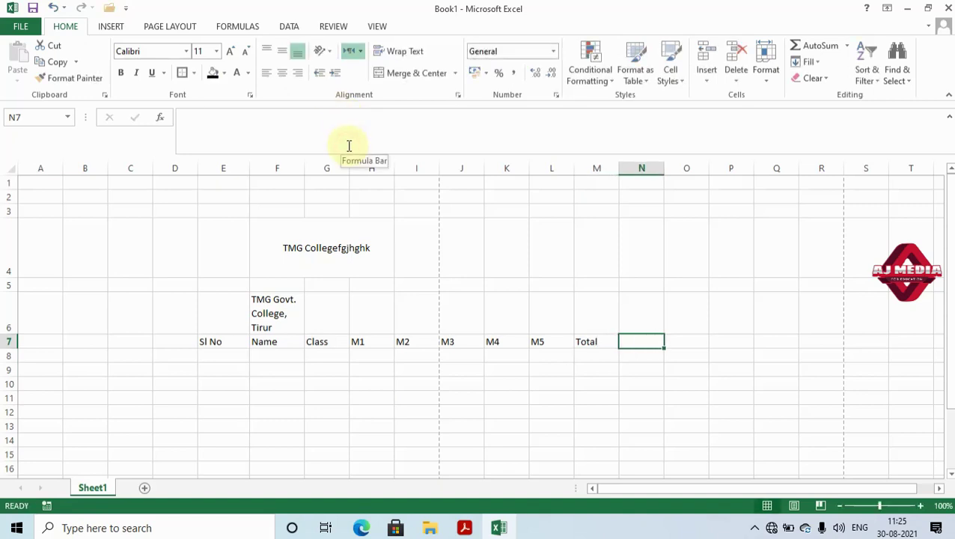
pyautogui.write('%')
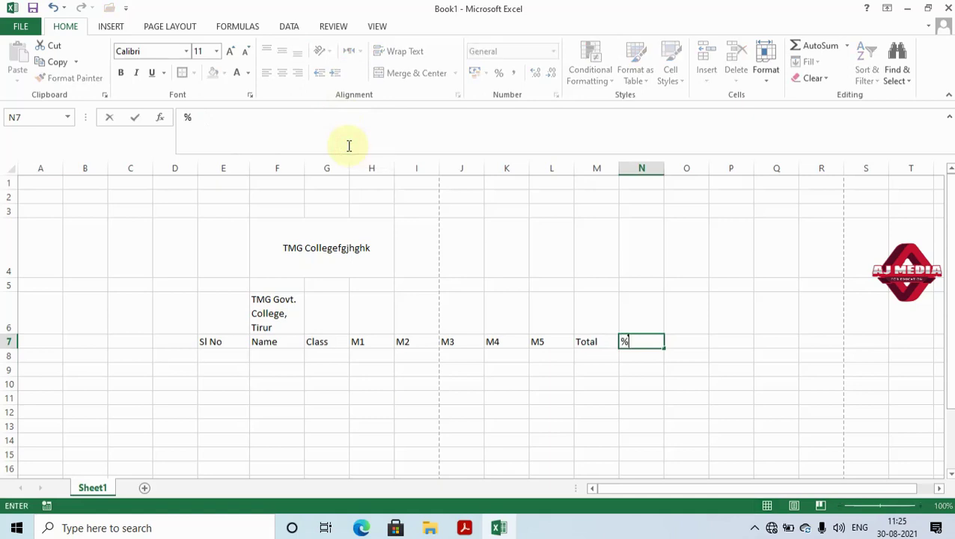
pyautogui.press('Return')
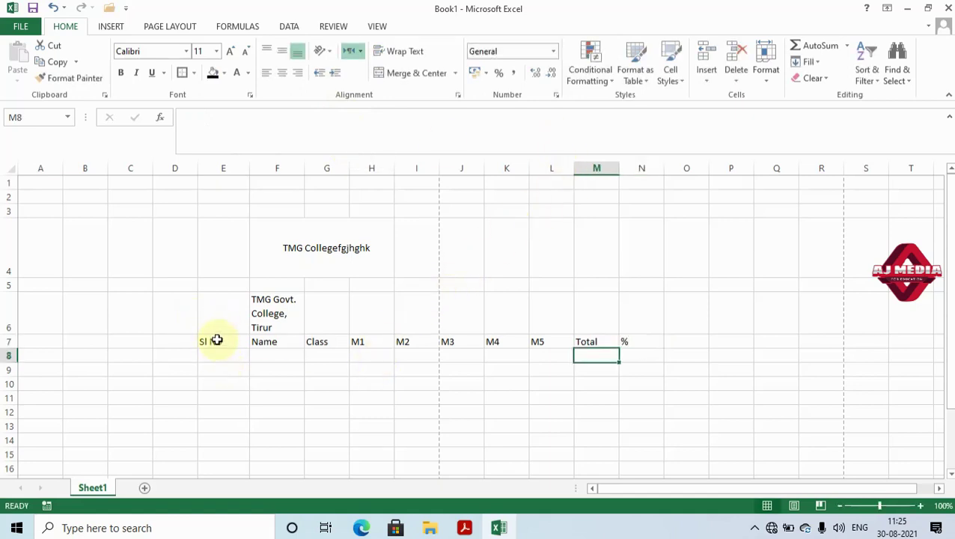
# Select E6:N6 and apply Merge & Center so the title spans all ten columns.
pyautogui.moveTo(215, 340); pyautogui.dragTo(633, 351)
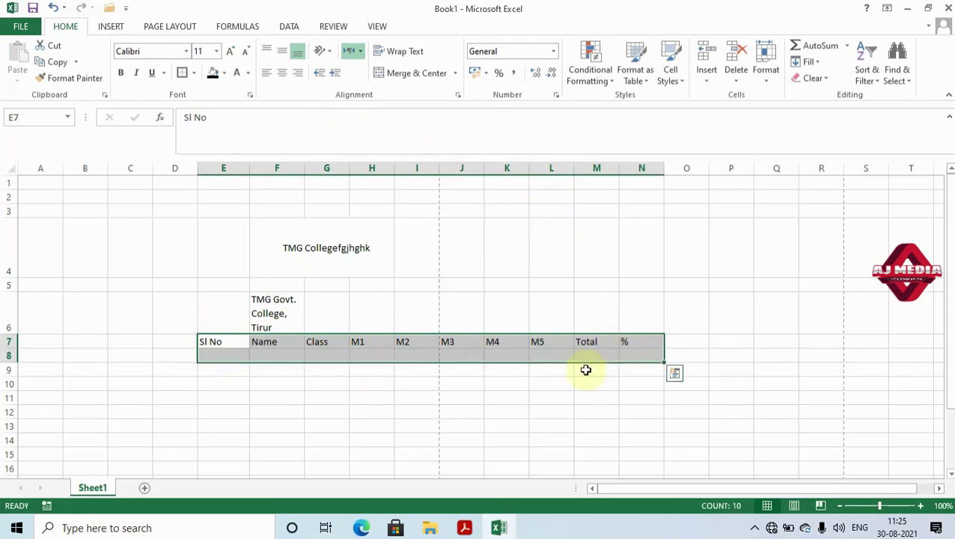
pyautogui.click(299, 380)
pyautogui.moveTo(227, 301); pyautogui.dragTo(601, 307)
pyautogui.click(410, 451)
pyautogui.click(265, 327)
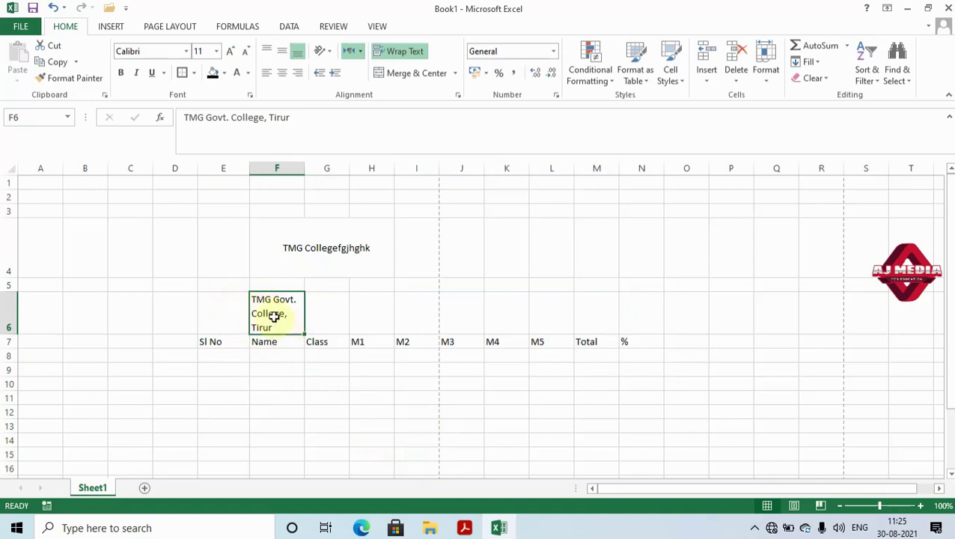
pyautogui.click(234, 303)
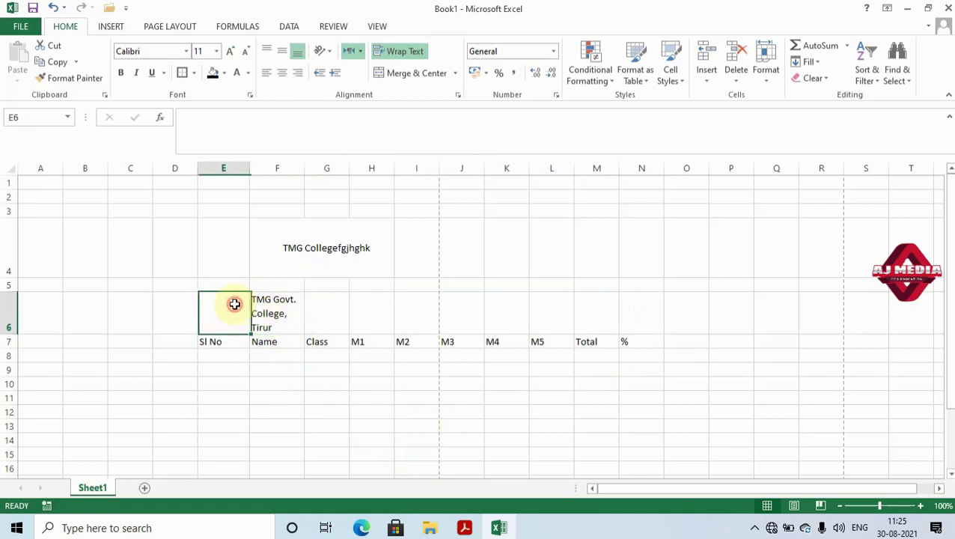
pyautogui.moveTo(254, 304); pyautogui.dragTo(631, 306)
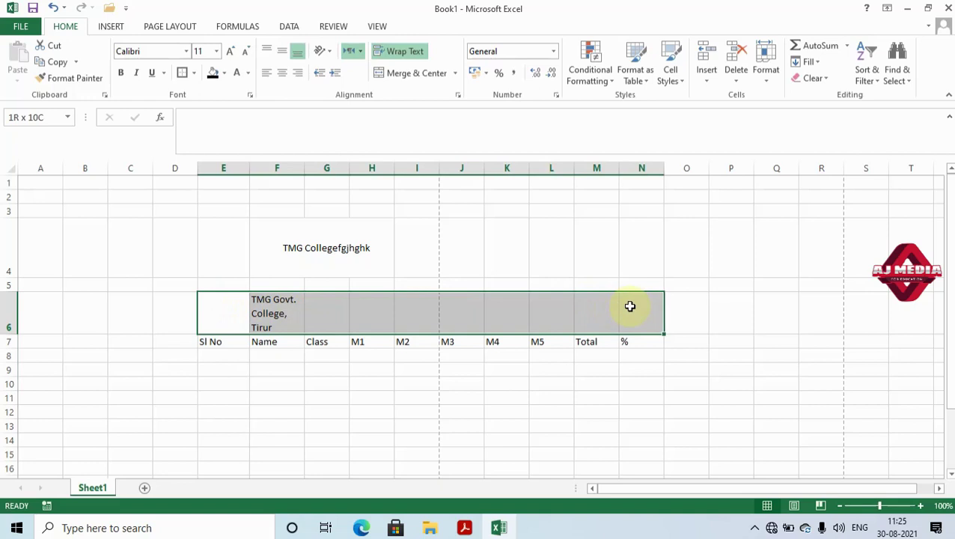
pyautogui.moveTo(632, 306); pyautogui.dragTo(631, 306)
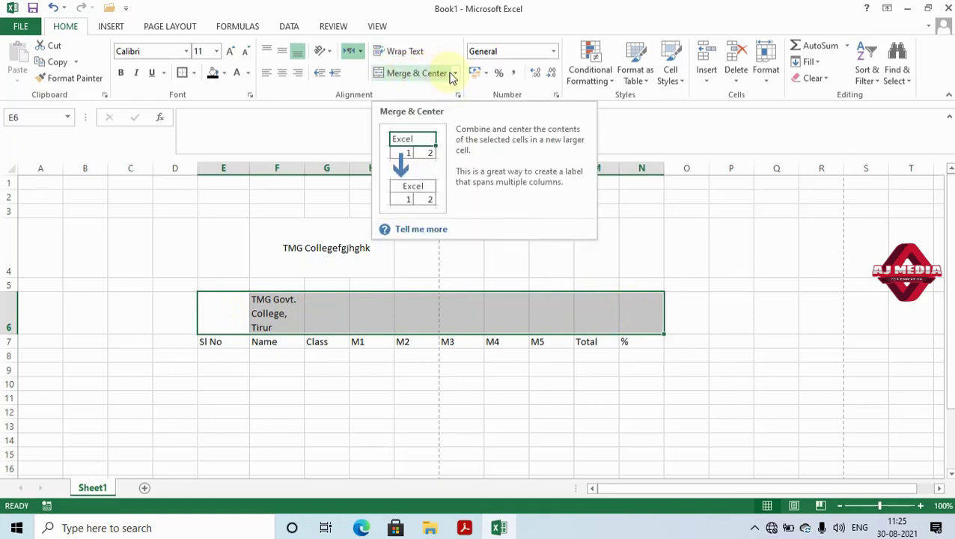
pyautogui.click(413, 75)
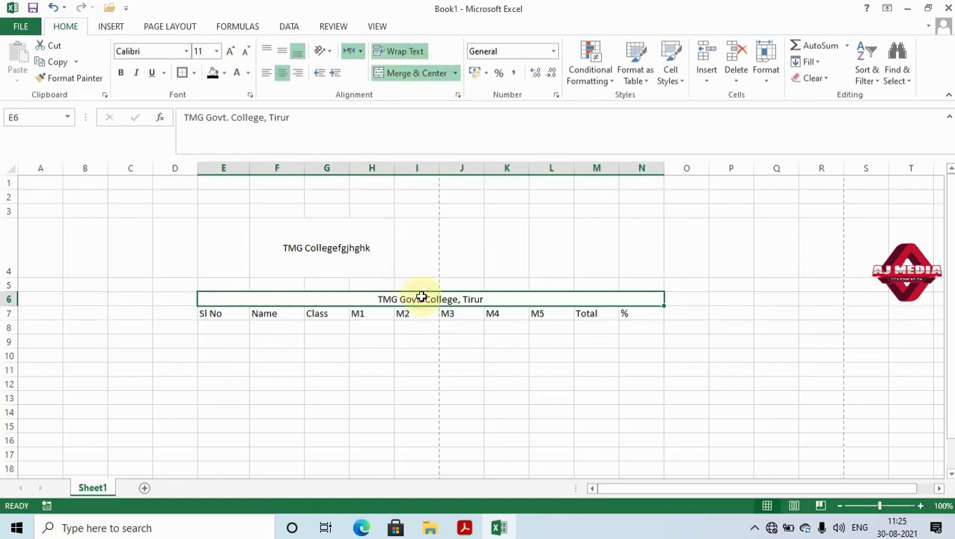
# Try a black fill with white text on the title and enlarge its font to 22.
pyautogui.click(215, 73)
pyautogui.click(238, 75)
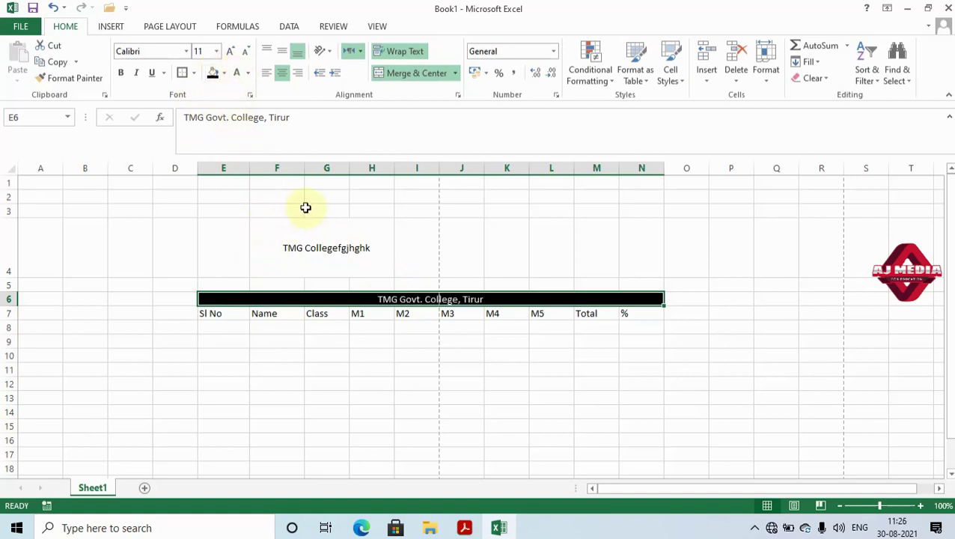
pyautogui.click(231, 51)
pyautogui.click(231, 51)
pyautogui.click(231, 51)
pyautogui.click(232, 51)
pyautogui.click(232, 51)
pyautogui.click(232, 51)
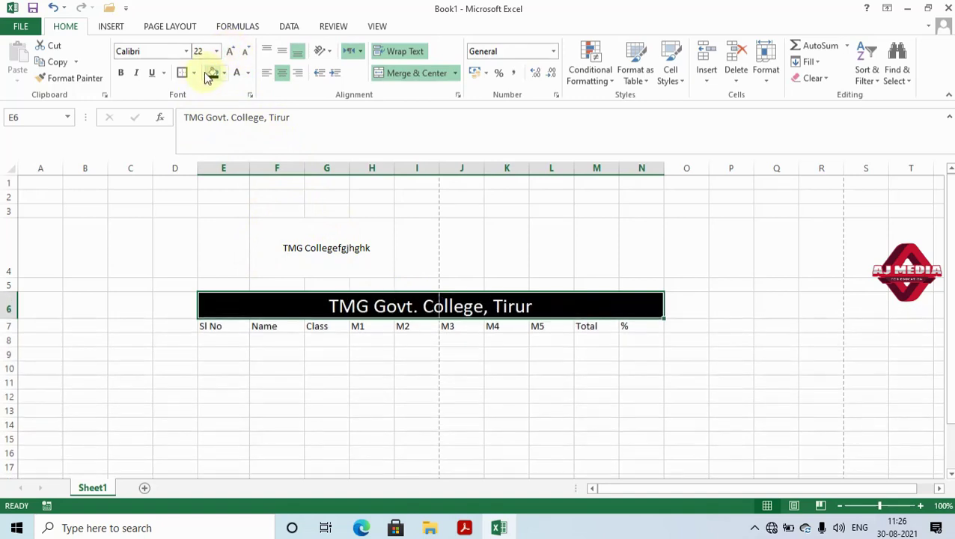
# Set the title cell's fill back to white and colour its text red.
pyautogui.click(224, 73)
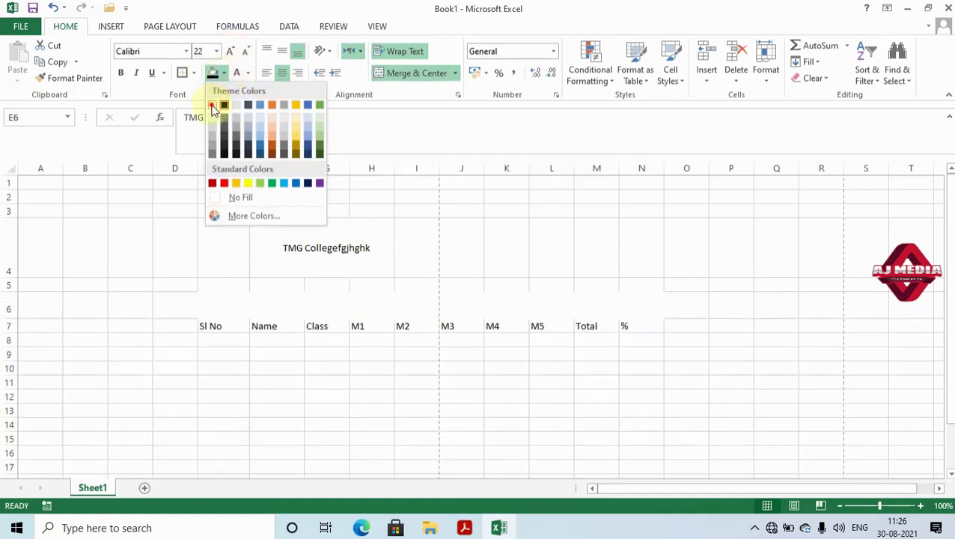
pyautogui.click(214, 107)
pyautogui.click(248, 73)
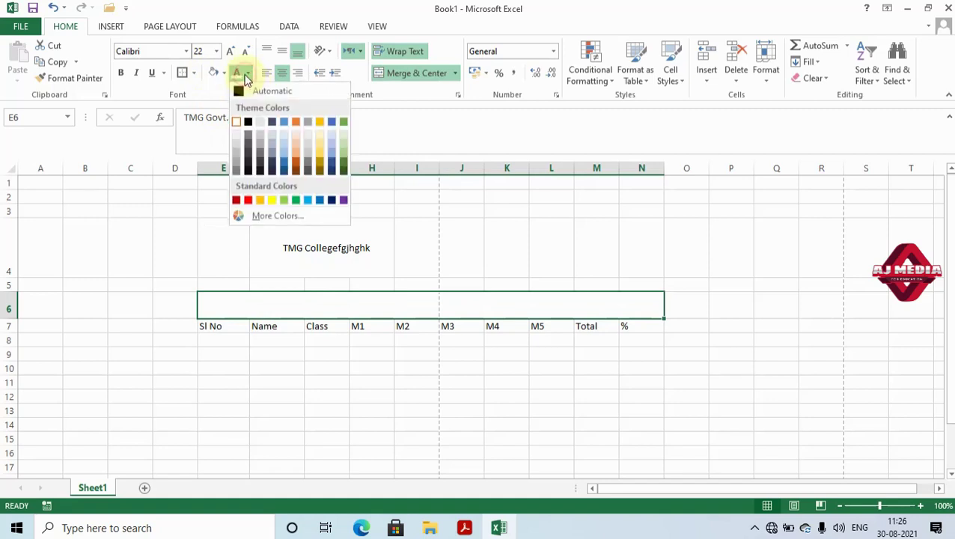
pyautogui.click(237, 200)
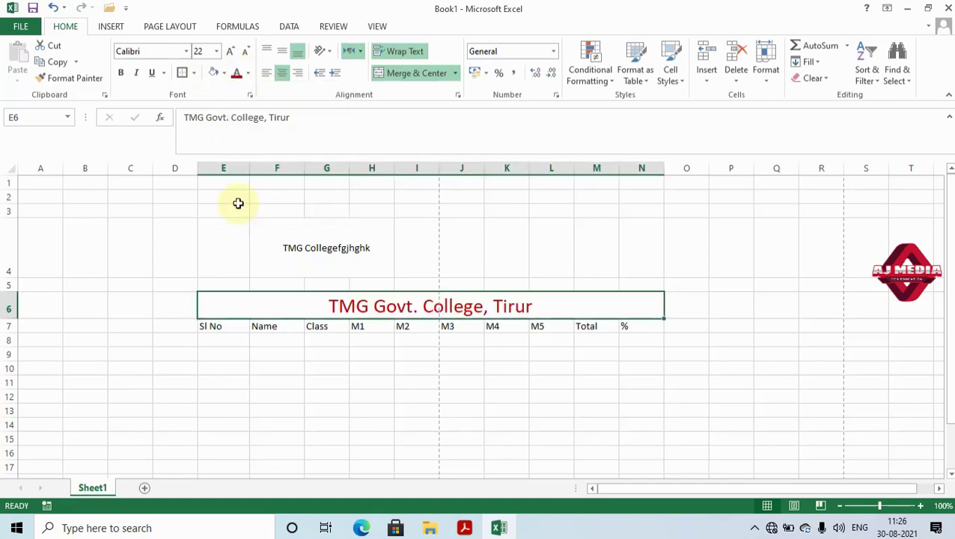
# Make the merged title bold and underlined.
pyautogui.click(121, 72)
pyautogui.click(151, 73)
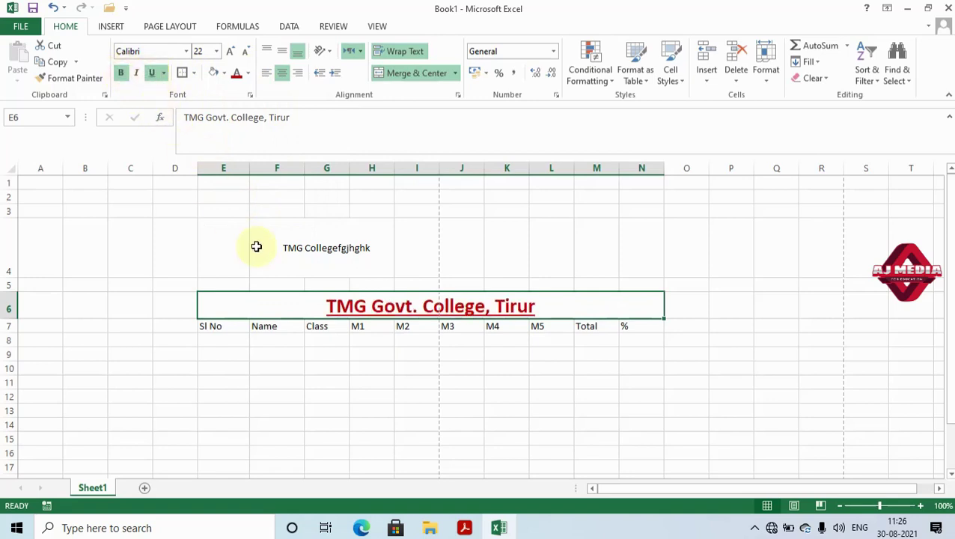
pyautogui.click(360, 342)
pyautogui.click(331, 307)
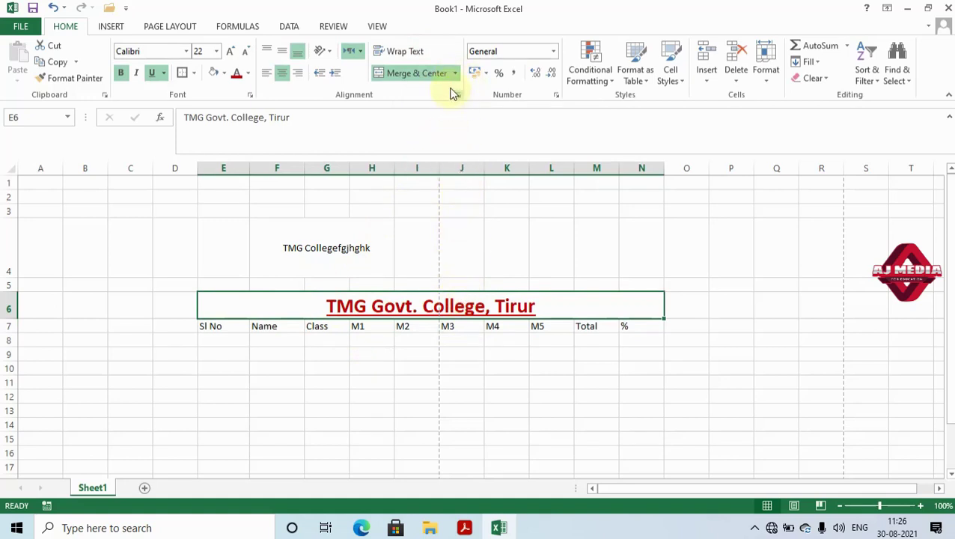
# Merge F4:H4, which holds 'TMG Collegefgjhghk', into one cell.
pyautogui.click(420, 358)
pyautogui.click(322, 243)
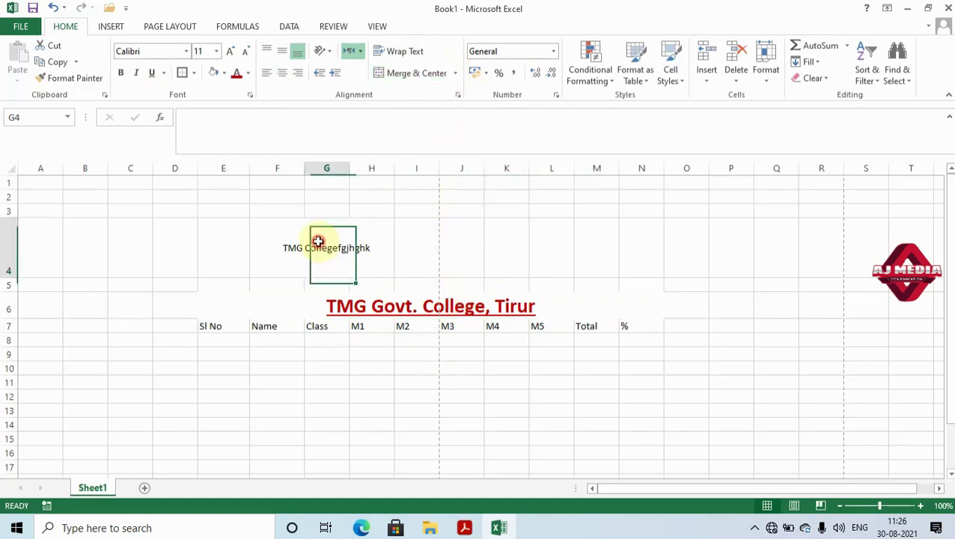
pyautogui.moveTo(283, 253); pyautogui.dragTo(384, 251)
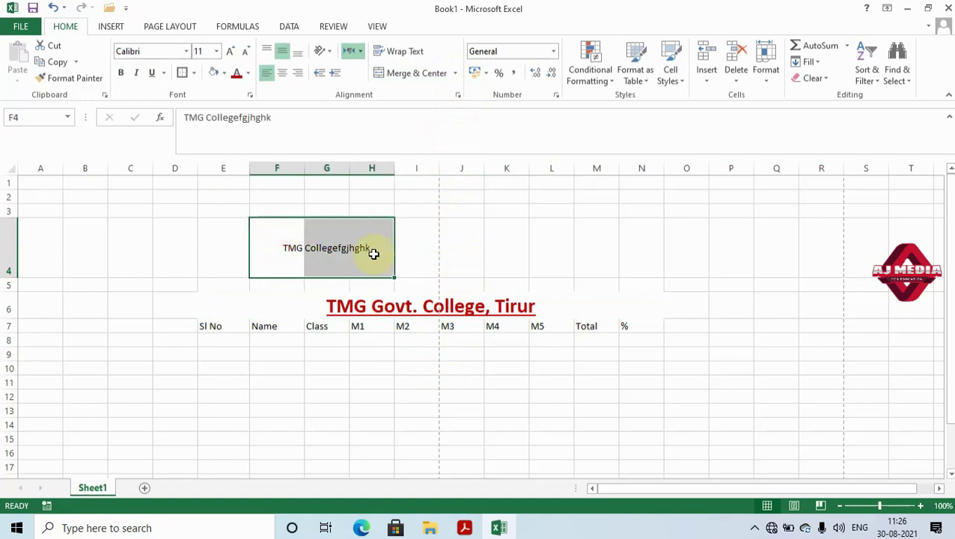
pyautogui.click(320, 249)
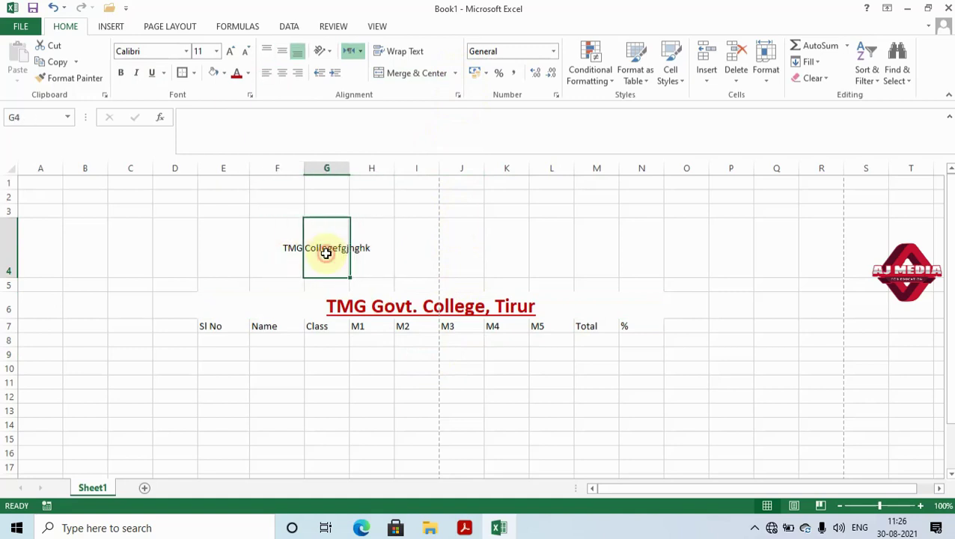
pyautogui.click(280, 246)
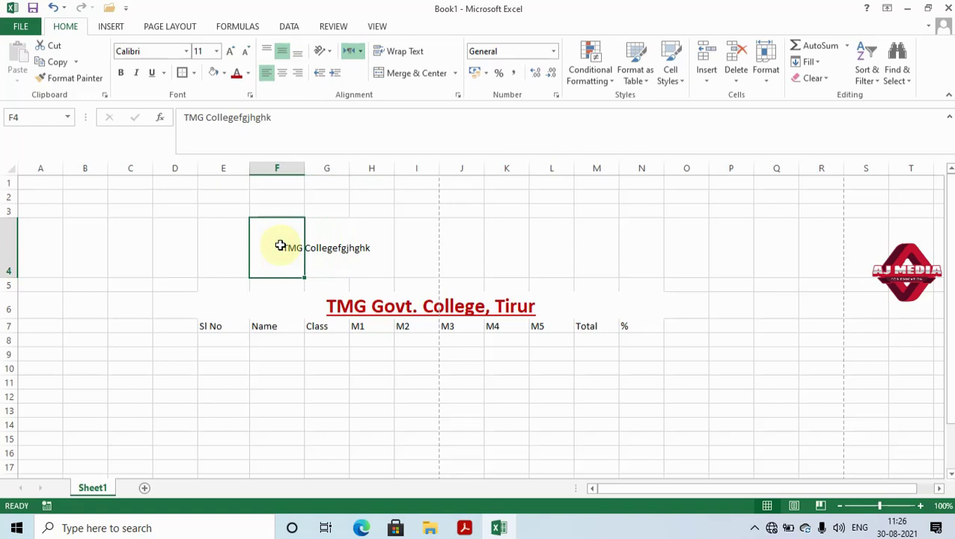
pyautogui.moveTo(280, 245); pyautogui.dragTo(381, 250)
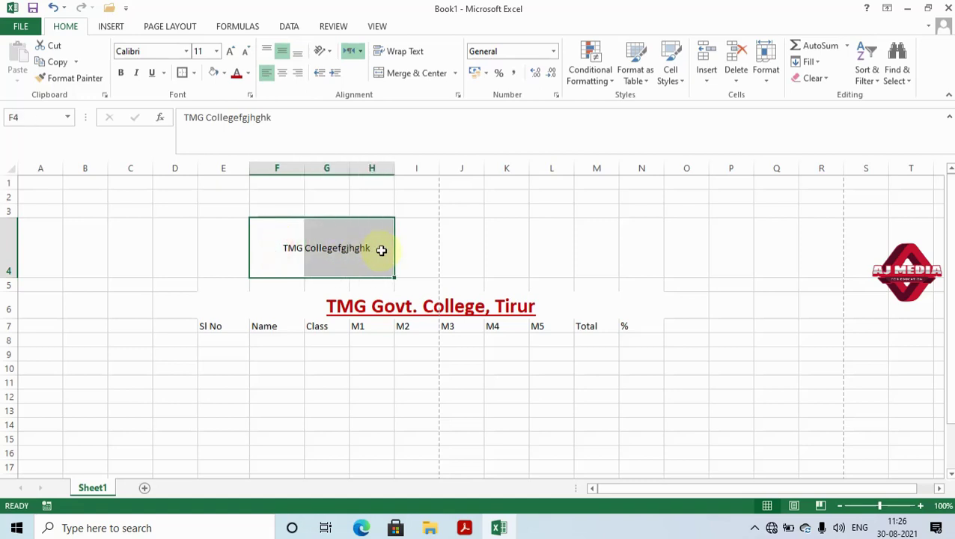
pyautogui.click(457, 73)
pyautogui.click(440, 108)
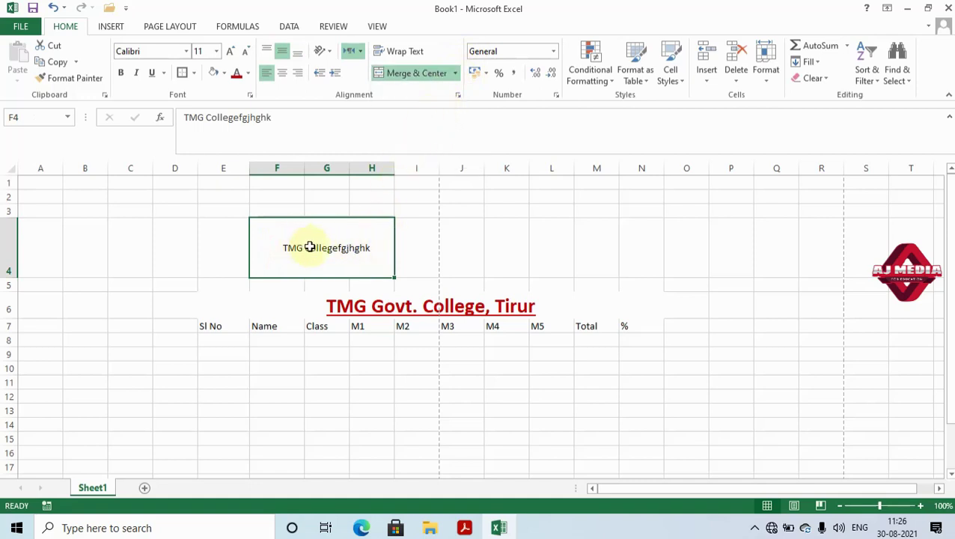
# Middle-align and left-align the text in the merged F4:H4 cell.
pyautogui.click(282, 57)
pyautogui.click(318, 72)
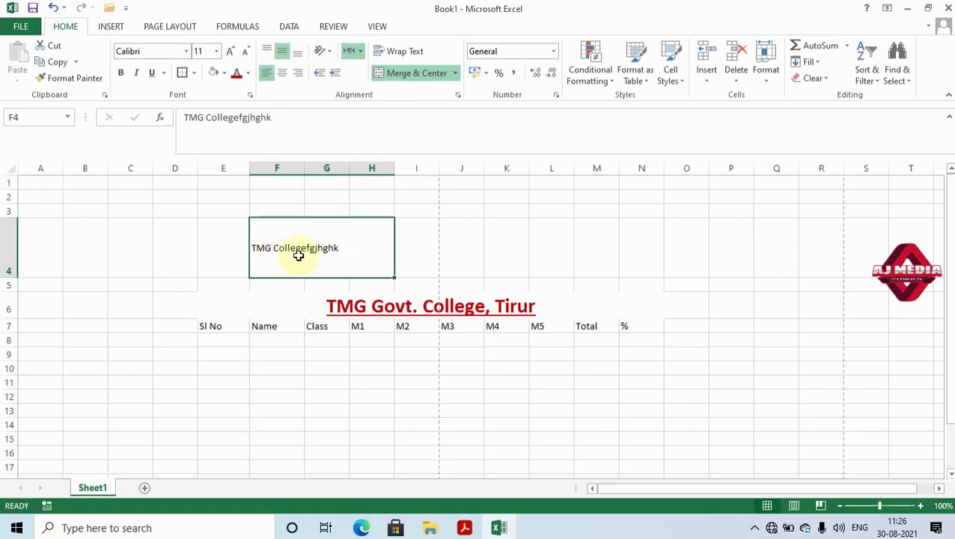
pyautogui.click(415, 249)
pyautogui.click(503, 272)
pyautogui.click(300, 253)
pyautogui.click(578, 249)
pyautogui.click(270, 249)
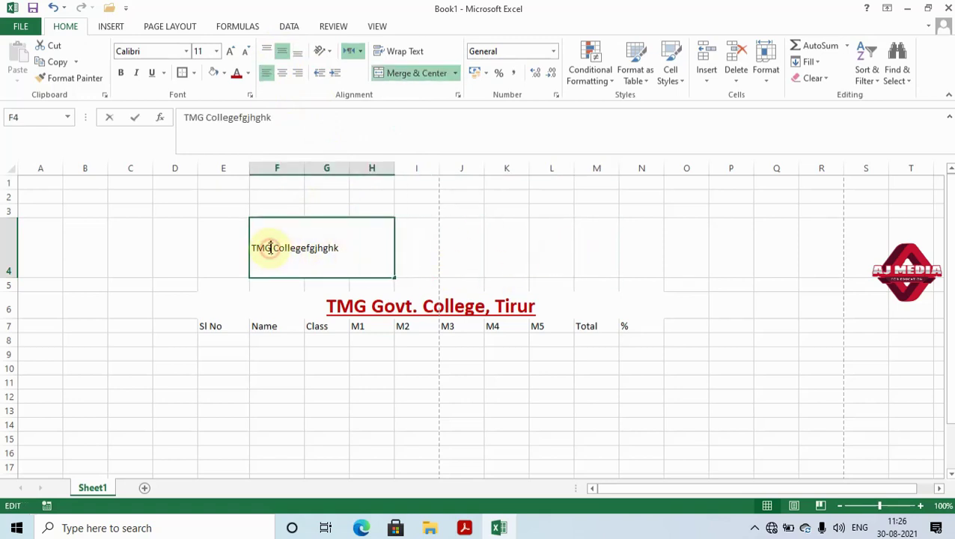
pyautogui.click(300, 120)
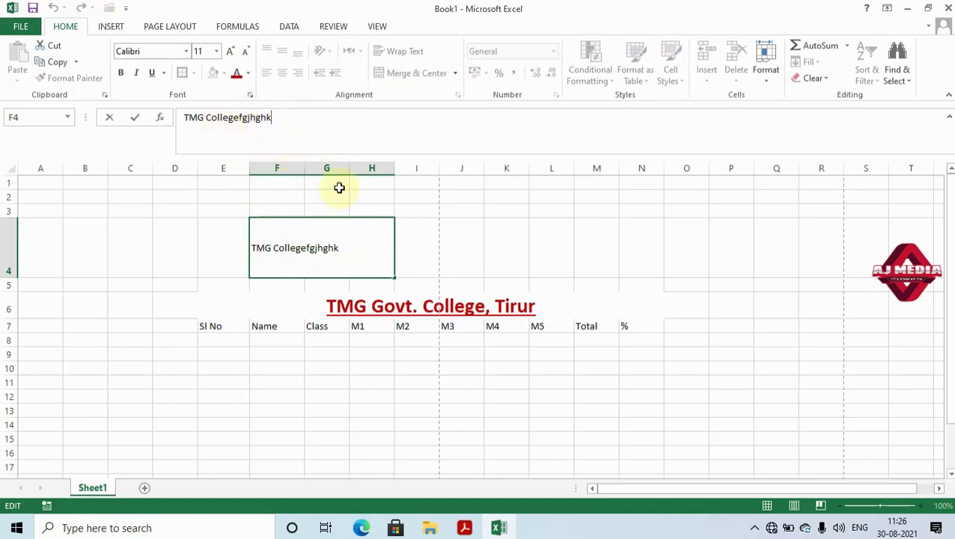
pyautogui.click(320, 299)
# Copy the title 'TMG Govt. College, Tirur' from E6 and paste it into K3.
pyautogui.doubleClick(315, 300)
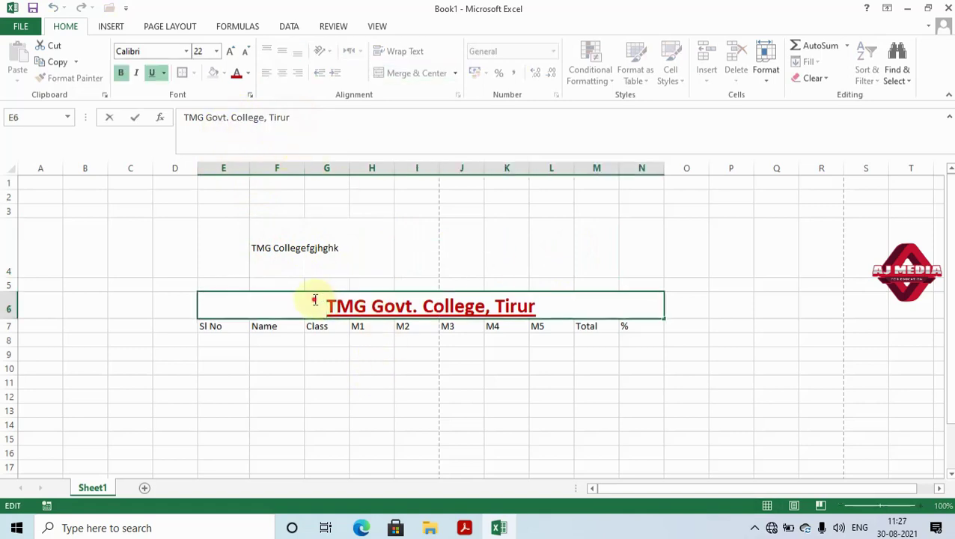
pyautogui.moveTo(315, 300); pyautogui.dragTo(552, 300)
pyautogui.hotkey('ctrl', 'c')
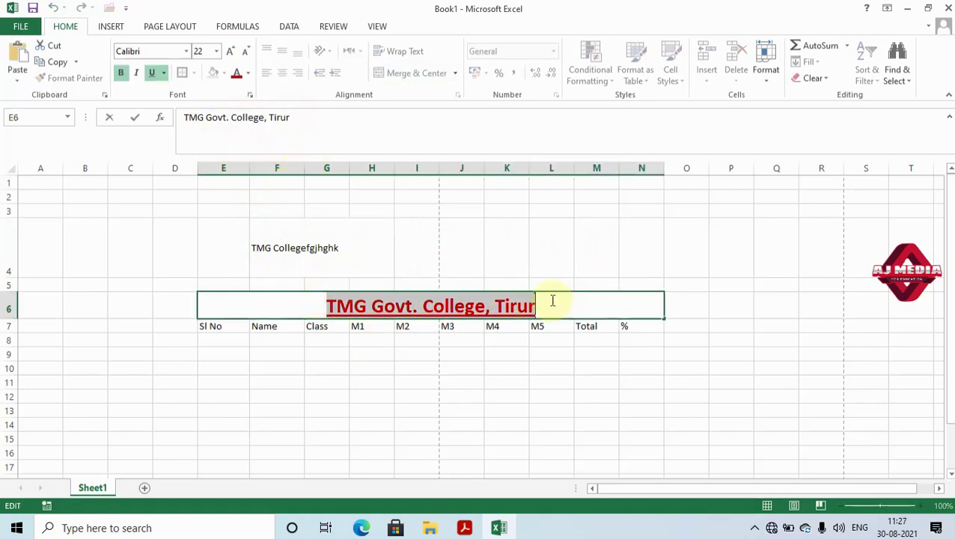
pyautogui.click(489, 395)
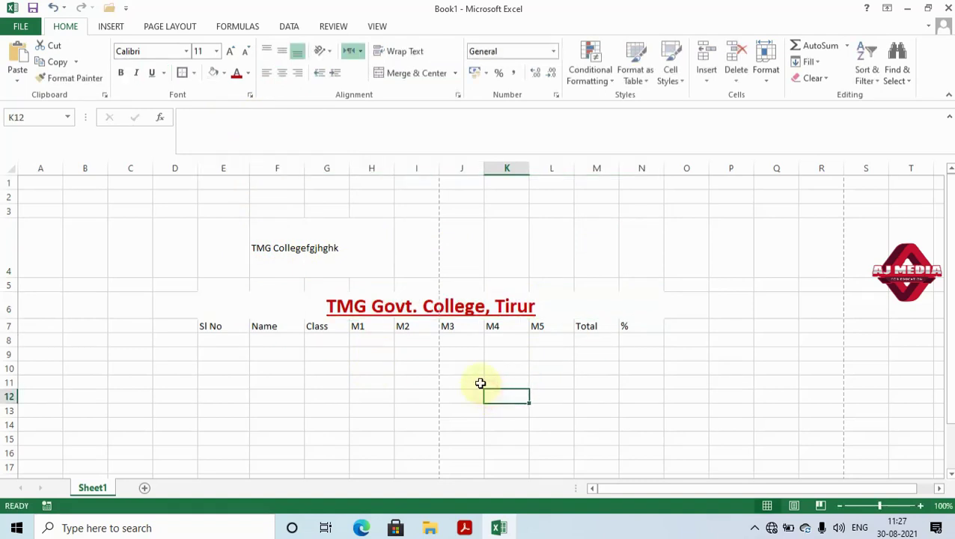
pyautogui.click(520, 208)
pyautogui.hotkey('ctrl', 'v')
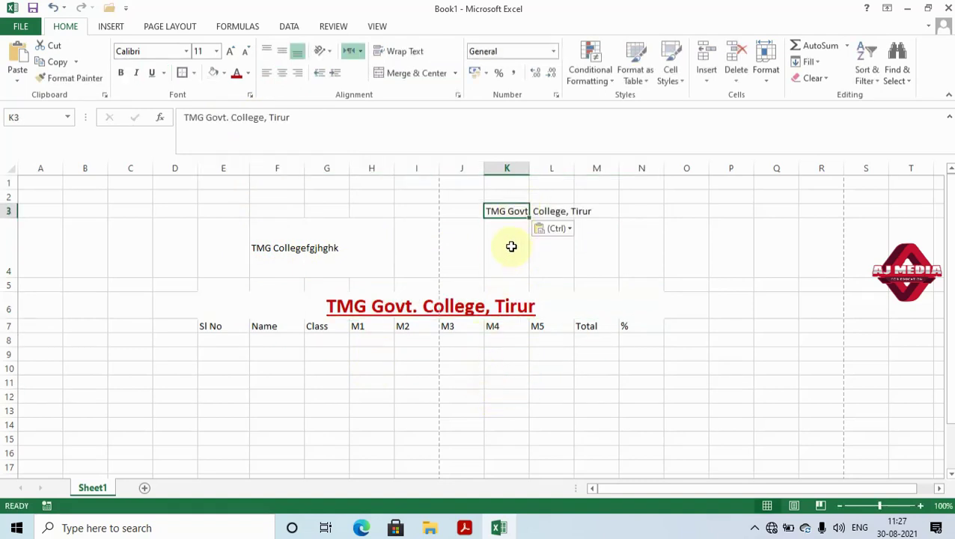
# Merge K3:M3 using the Merge Across option.
pyautogui.click(512, 247)
pyautogui.click(504, 212)
pyautogui.moveTo(504, 210); pyautogui.dragTo(582, 210)
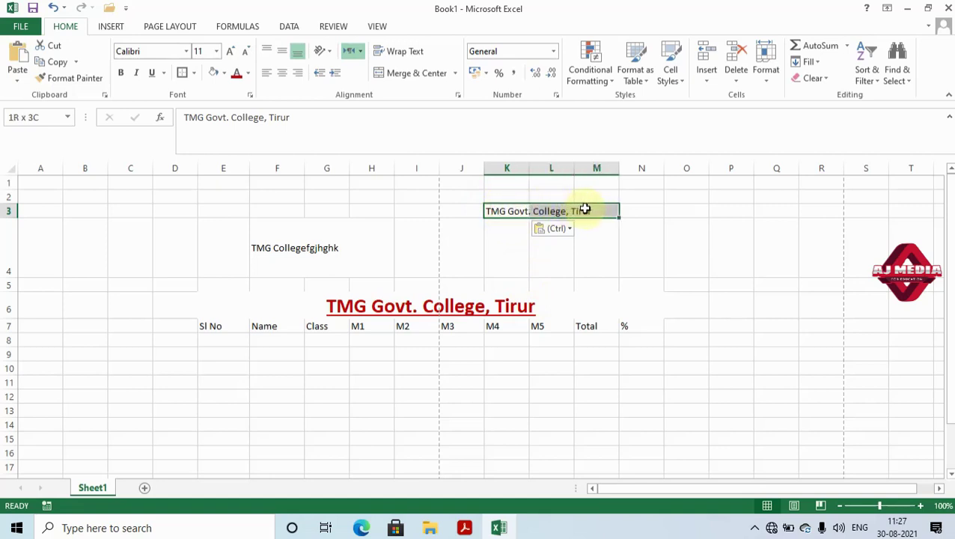
pyautogui.click(457, 73)
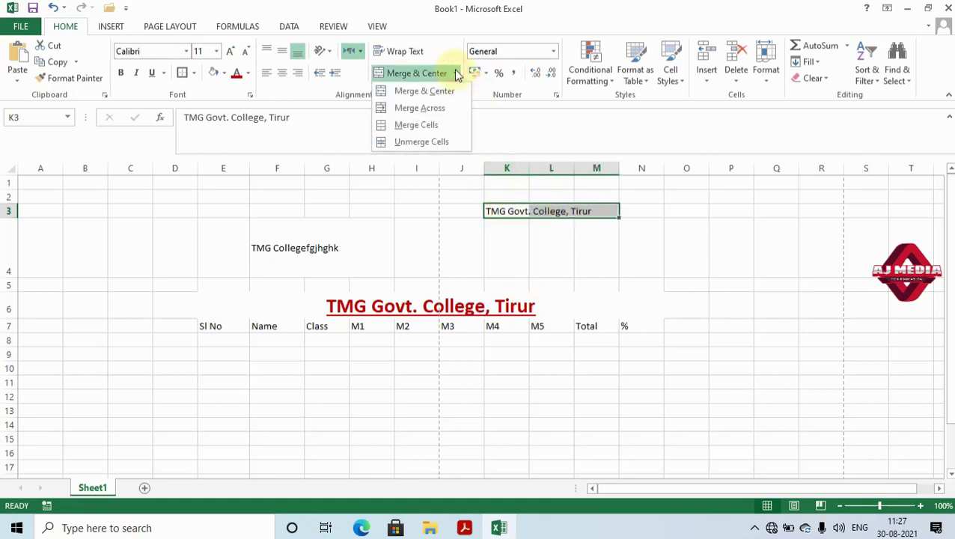
pyautogui.click(439, 111)
pyautogui.click(539, 236)
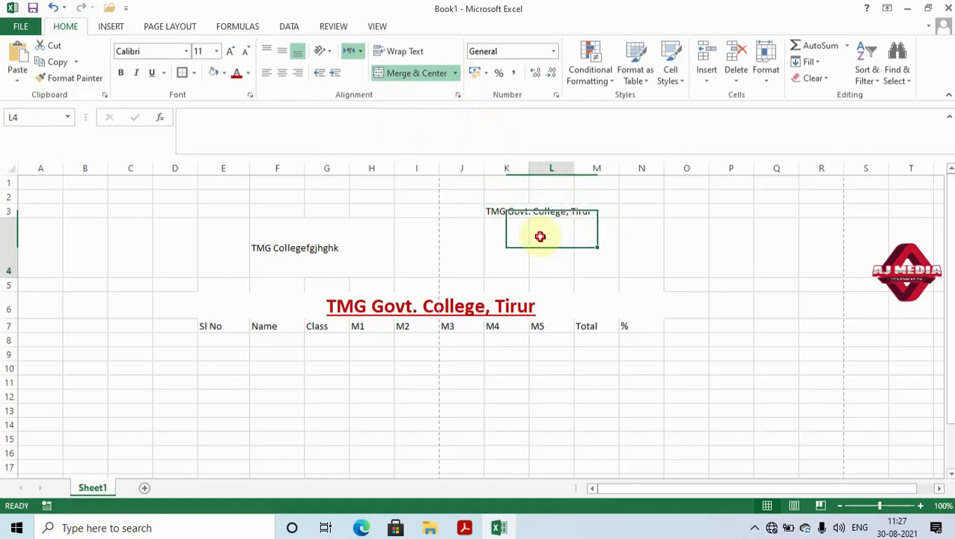
pyautogui.click(539, 212)
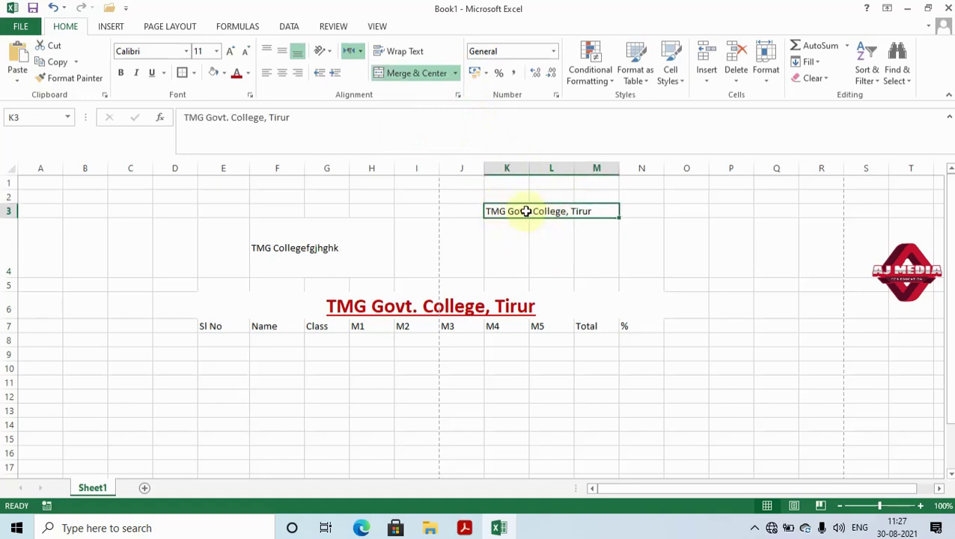
# Undo that merge and re-merge K3:M3 with Merge Cells, keeping the title left-aligned.
pyautogui.hotkey('ctrl', 'z')
pyautogui.click(518, 237)
pyautogui.moveTo(514, 211); pyautogui.dragTo(602, 212)
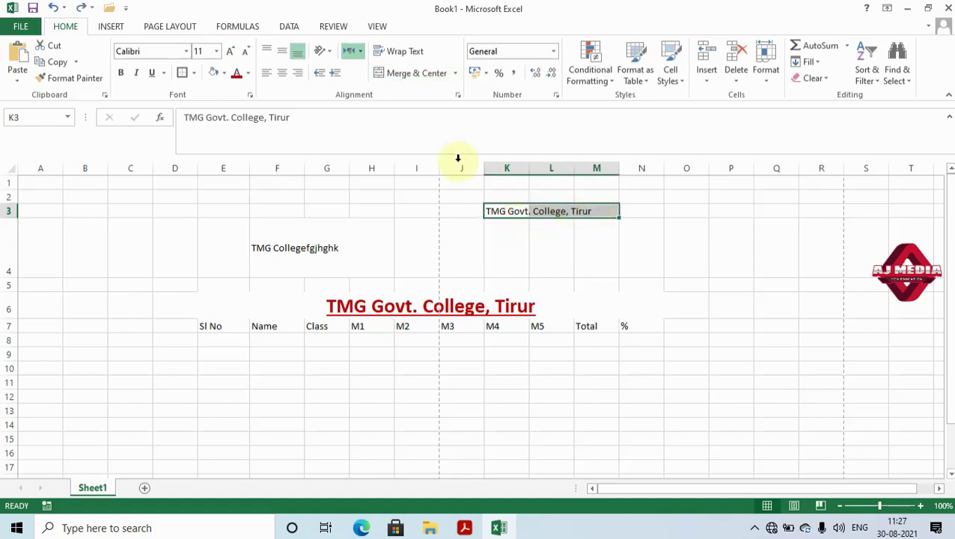
pyautogui.click(455, 72)
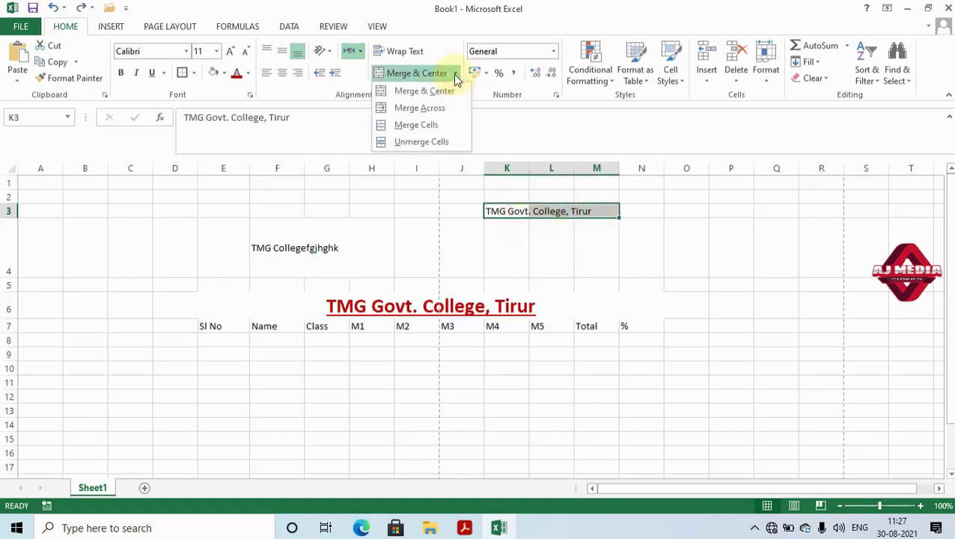
pyautogui.click(442, 130)
pyautogui.click(511, 223)
pyautogui.click(510, 213)
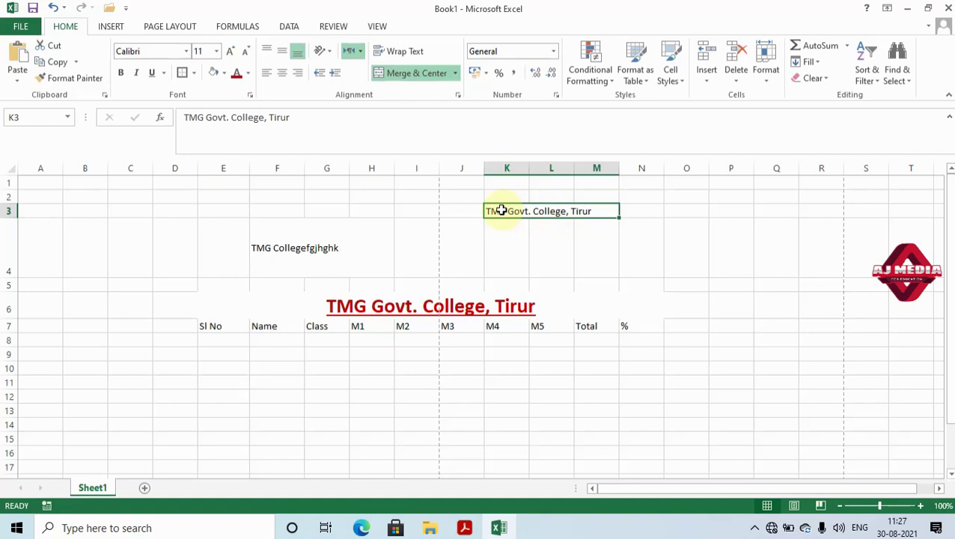
pyautogui.click(534, 223)
# Merge K3:M4 into a single cell, then undo it.
pyautogui.moveTo(509, 211); pyautogui.dragTo(518, 237)
pyautogui.click(516, 238)
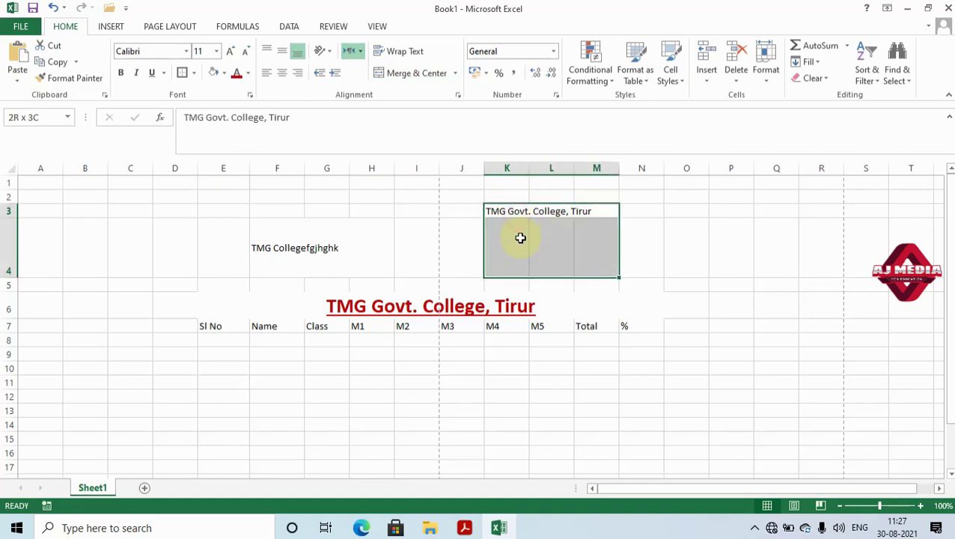
pyautogui.click(454, 75)
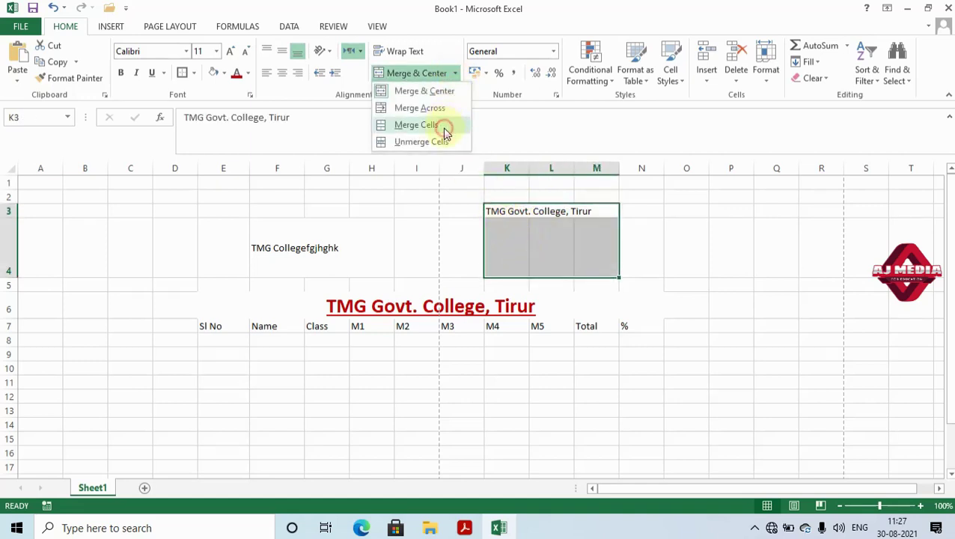
pyautogui.click(442, 127)
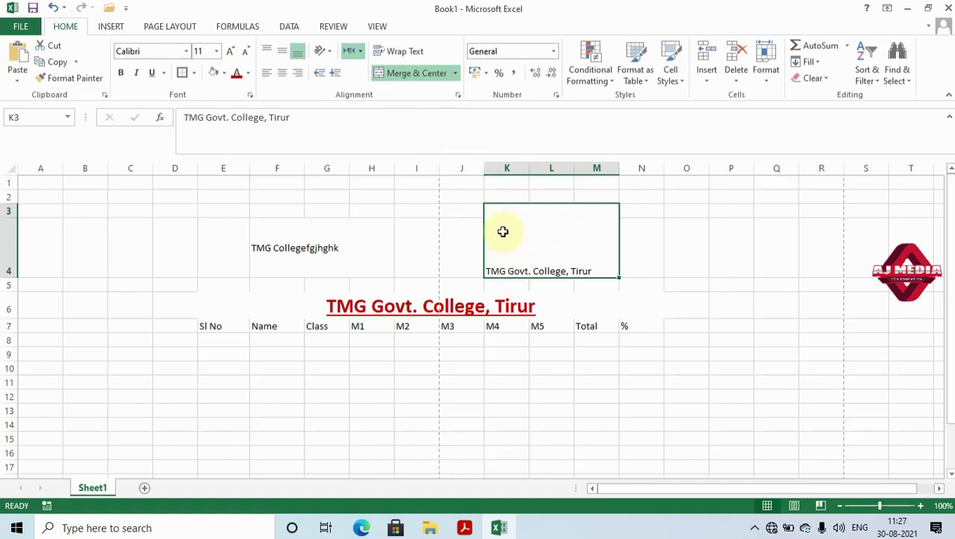
pyautogui.hotkey('ctrl', 'z')
# Apply Merge Across to K3:M4 so rows 3 and 4 merge separately.
pyautogui.click(458, 75)
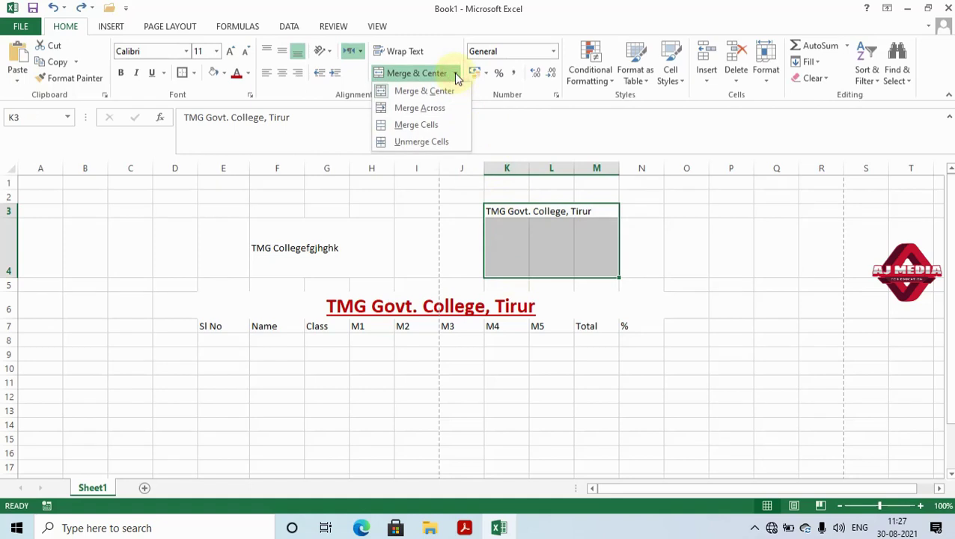
pyautogui.click(448, 109)
pyautogui.click(561, 260)
pyautogui.click(661, 246)
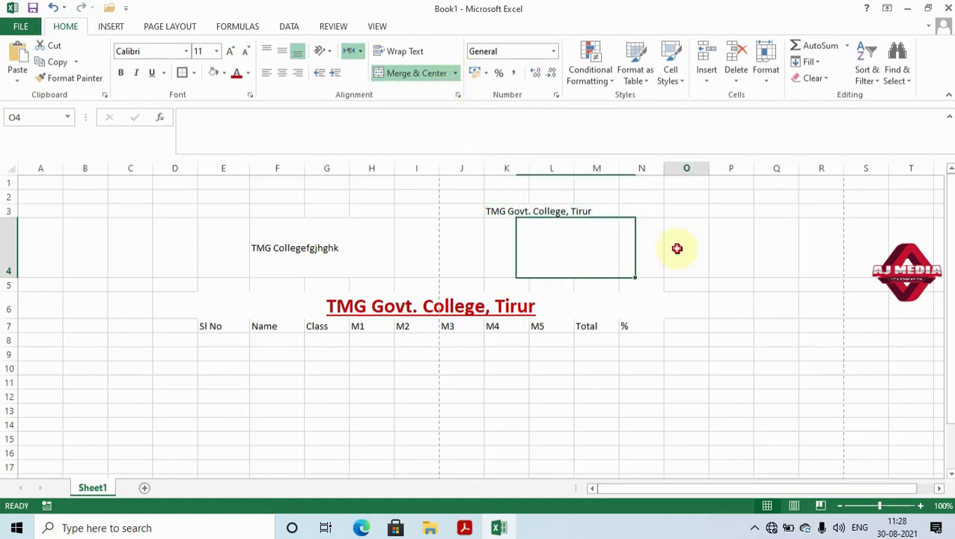
pyautogui.click(591, 211)
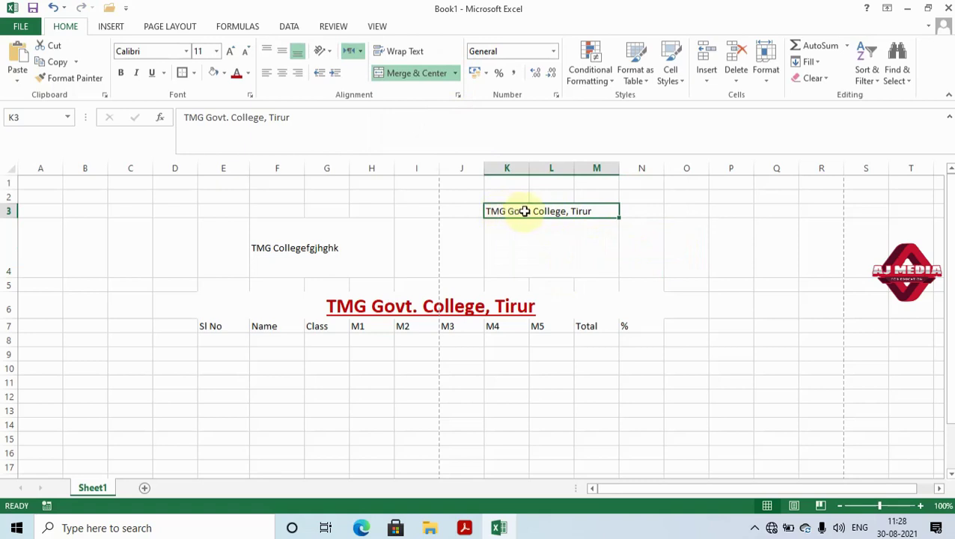
pyautogui.moveTo(500, 211); pyautogui.dragTo(775, 212)
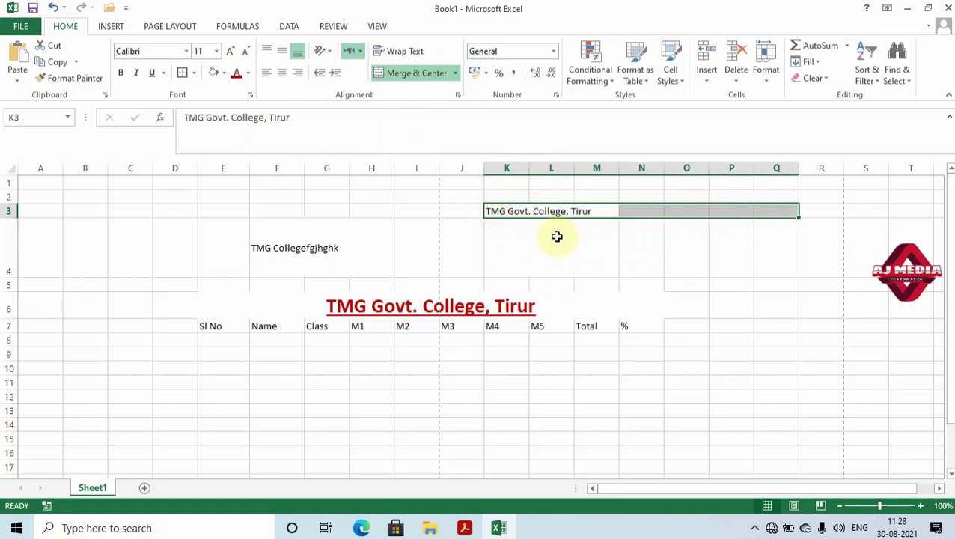
# Widen the college-name merge in row 3 to K3:R3 using Merge Across, left-aligned.
pyautogui.click(557, 238)
pyautogui.click(556, 212)
pyautogui.moveTo(557, 212); pyautogui.dragTo(559, 256)
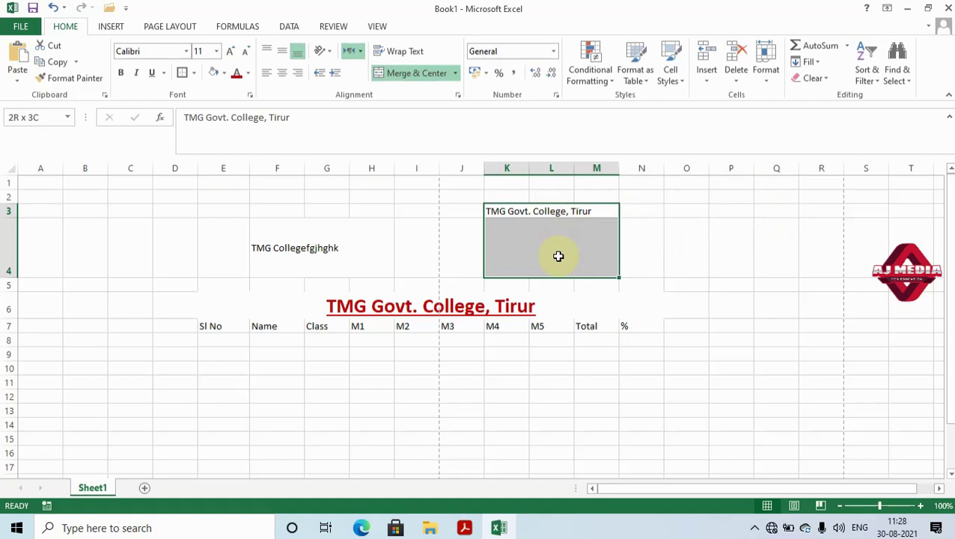
pyautogui.moveTo(559, 256)
pyautogui.mouseDown()
pyautogui.moveTo(497, 212)
pyautogui.moveTo(815, 208)
pyautogui.mouseUp()
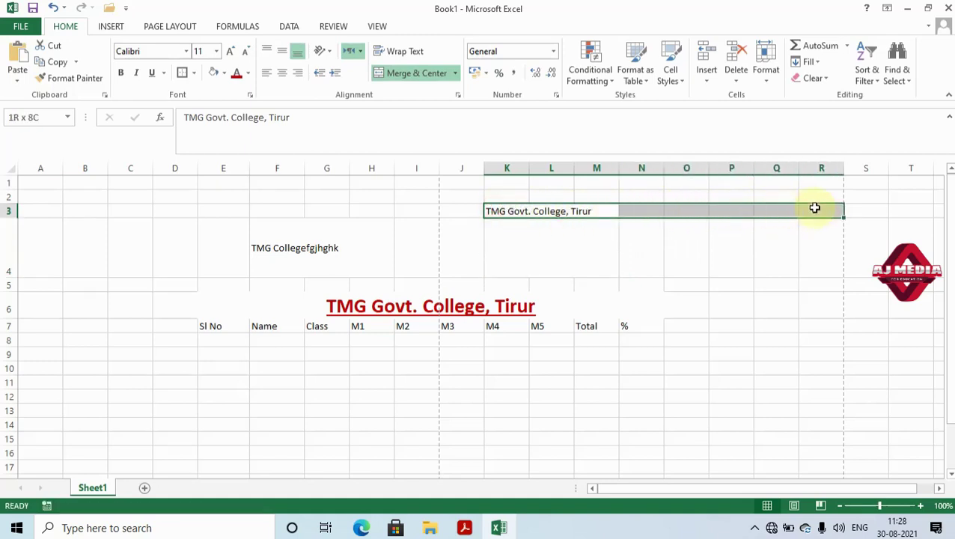
pyautogui.click(454, 73)
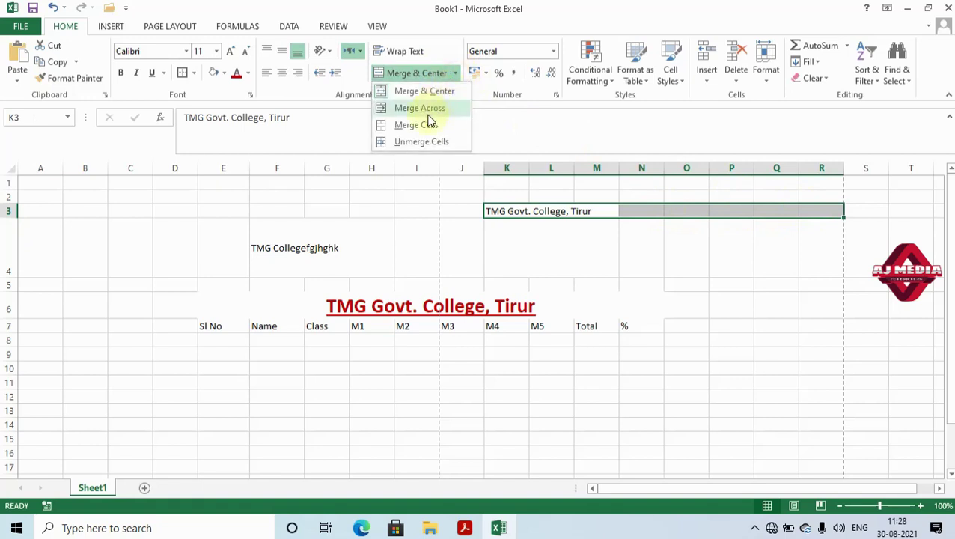
pyautogui.click(427, 109)
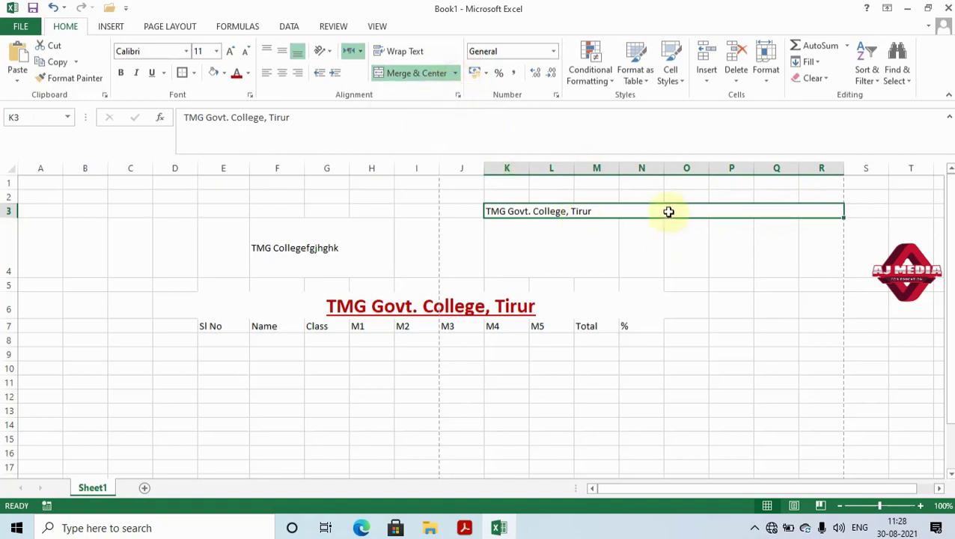
pyautogui.click(659, 247)
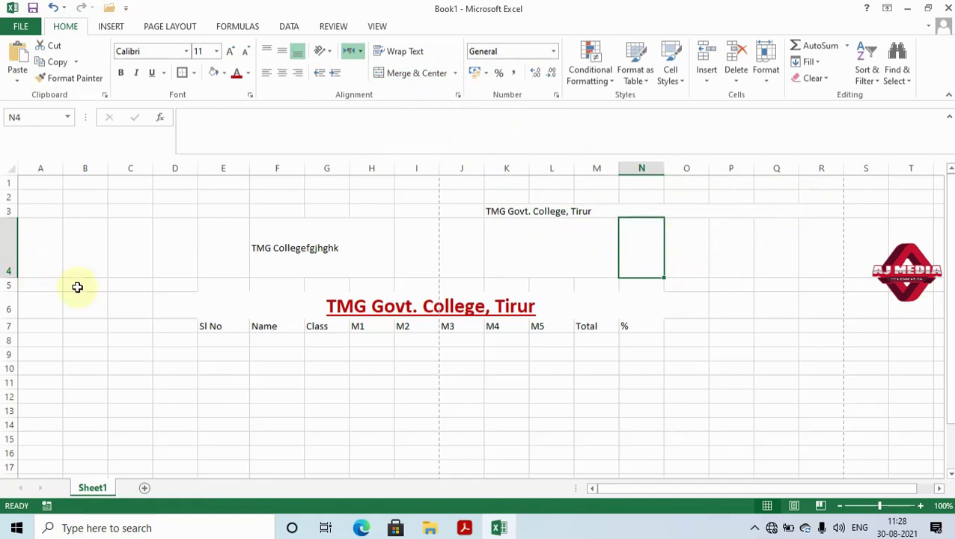
# Apply Merge Across to B5:C8 and inspect the resulting row-by-row merges.
pyautogui.moveTo(82, 287)
pyautogui.mouseDown()
pyautogui.moveTo(72, 342)
pyautogui.moveTo(142, 337)
pyautogui.mouseUp()
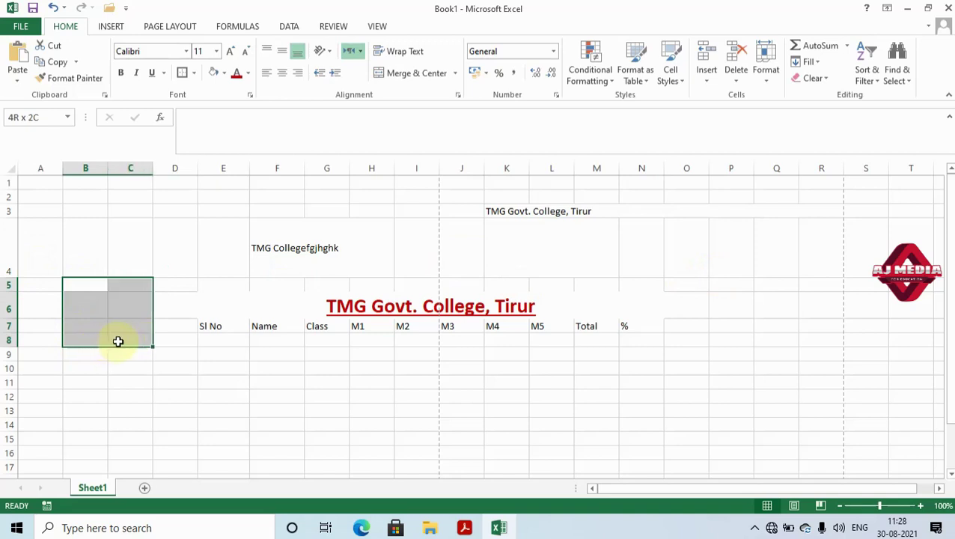
pyautogui.click(454, 73)
pyautogui.click(444, 107)
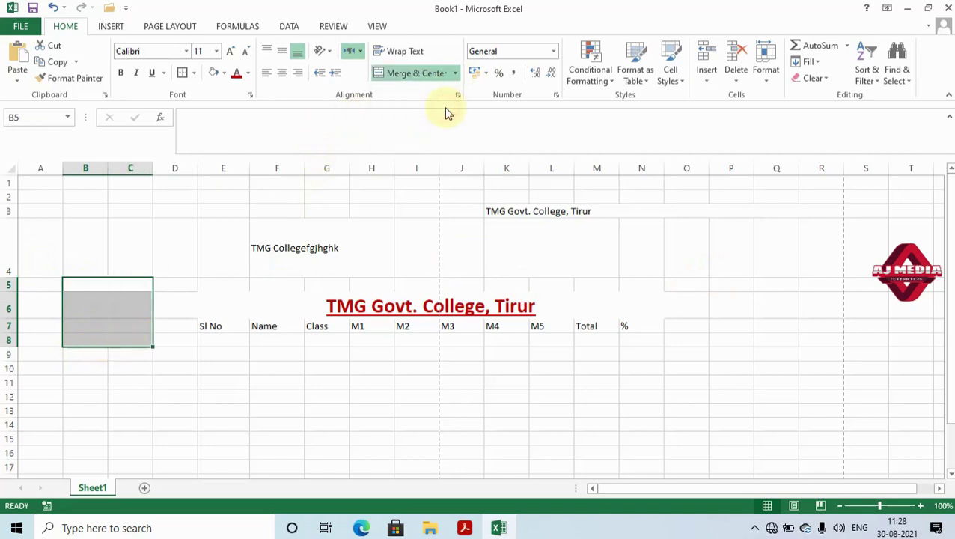
pyautogui.click(111, 324)
pyautogui.click(81, 284)
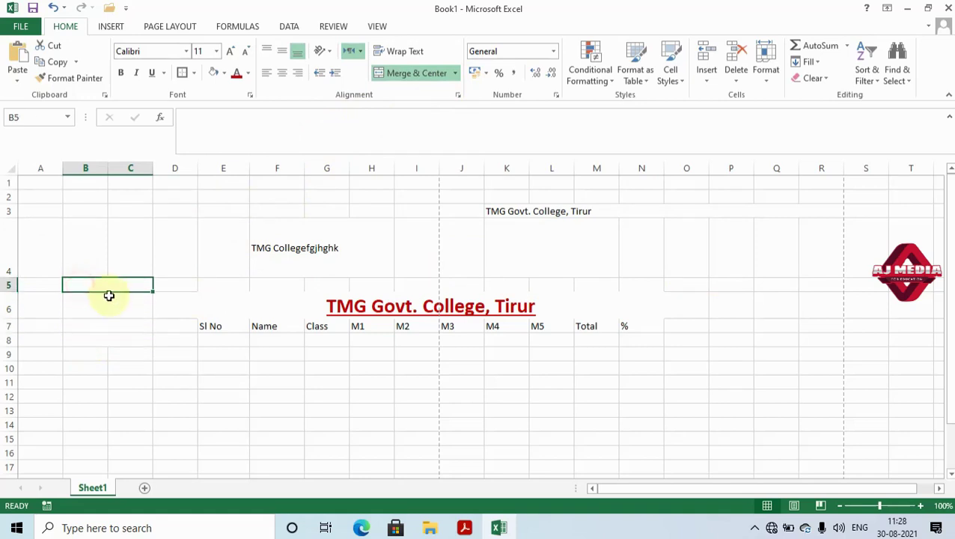
pyautogui.click(108, 304)
pyautogui.click(108, 326)
pyautogui.click(90, 343)
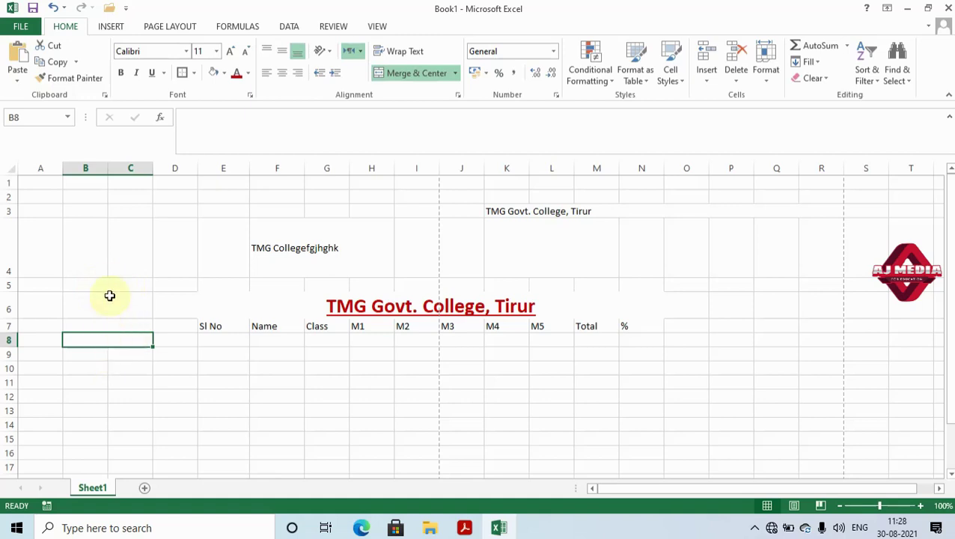
# Re-merge B5:C8 into one single cell with Merge Cells.
pyautogui.moveTo(110, 296); pyautogui.dragTo(130, 341)
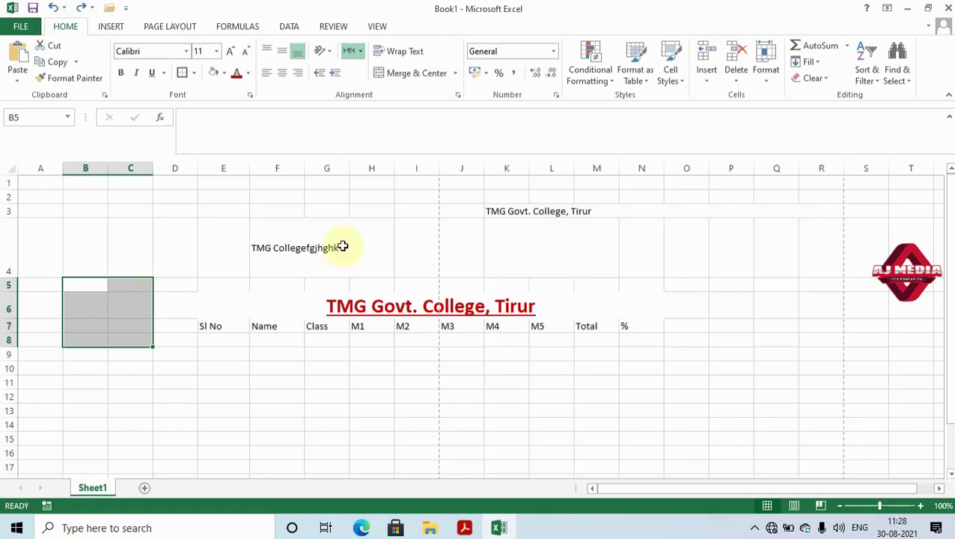
pyautogui.click(455, 74)
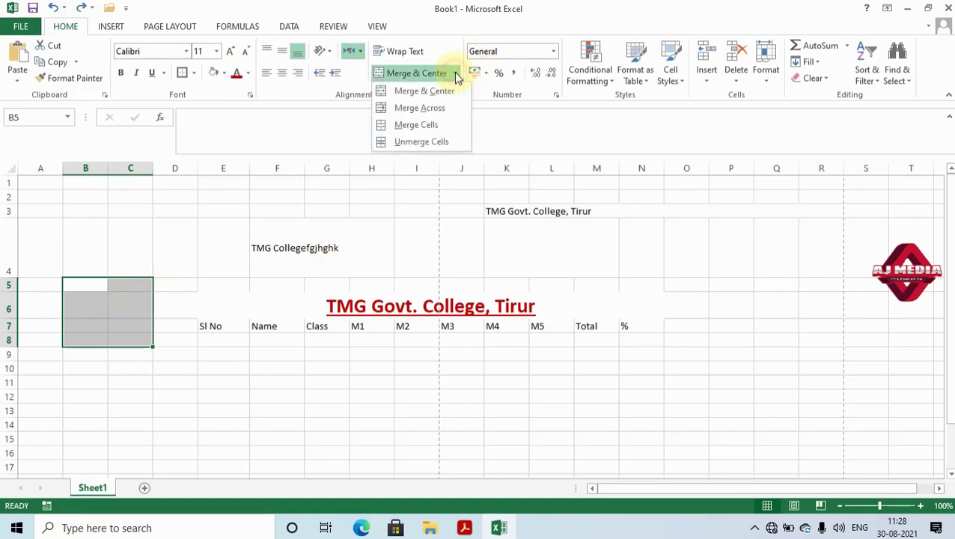
pyautogui.click(437, 125)
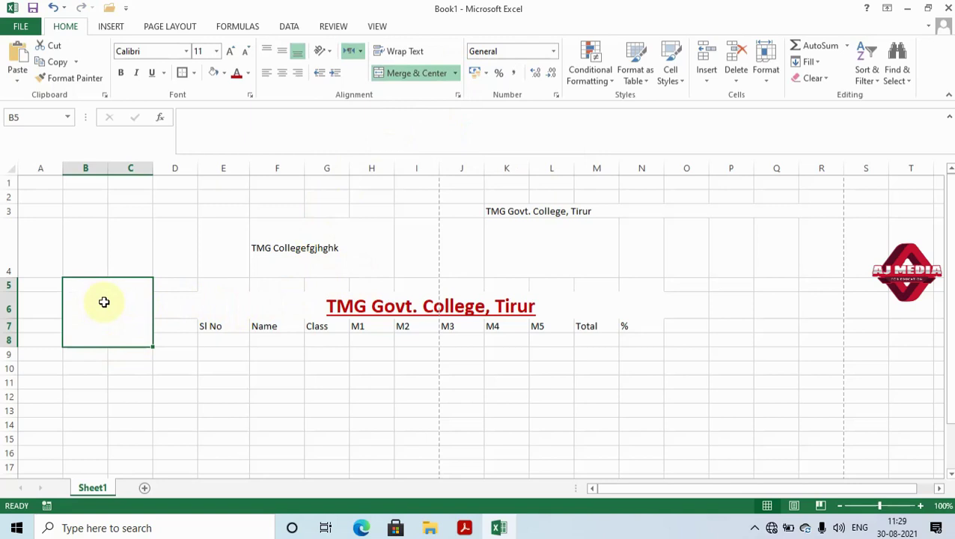
pyautogui.click(352, 254)
# Unmerge the F4:H4 cell back into separate cells.
pyautogui.click(105, 314)
pyautogui.click(315, 250)
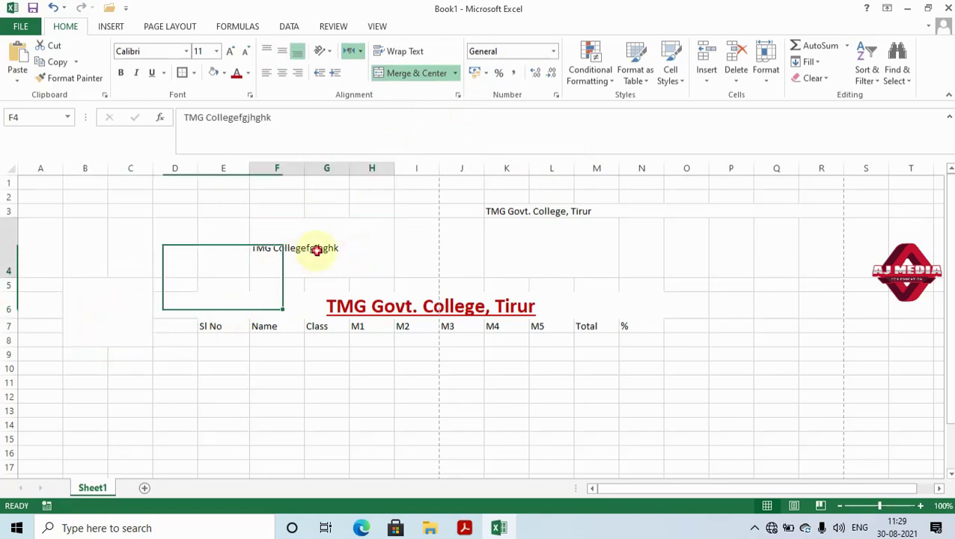
pyautogui.click(124, 316)
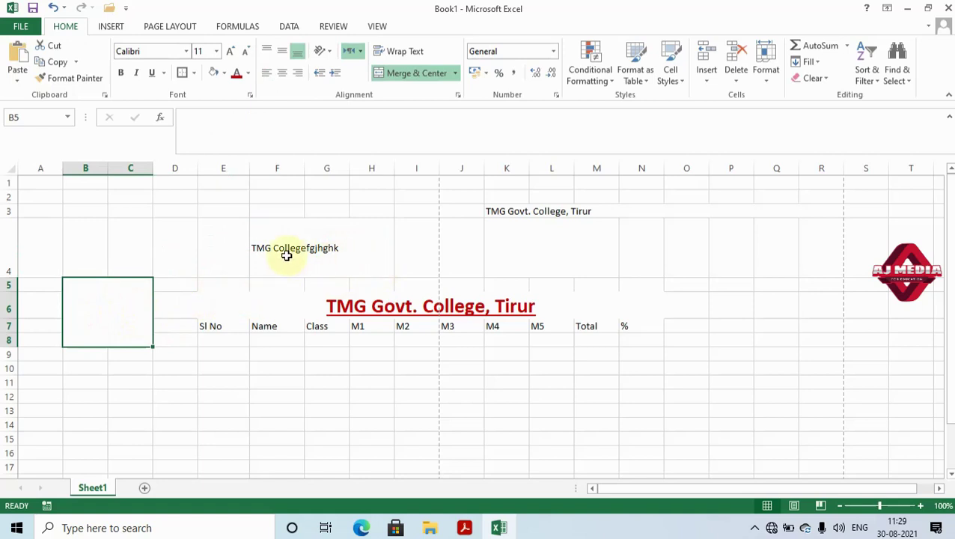
pyautogui.click(304, 272)
pyautogui.click(455, 73)
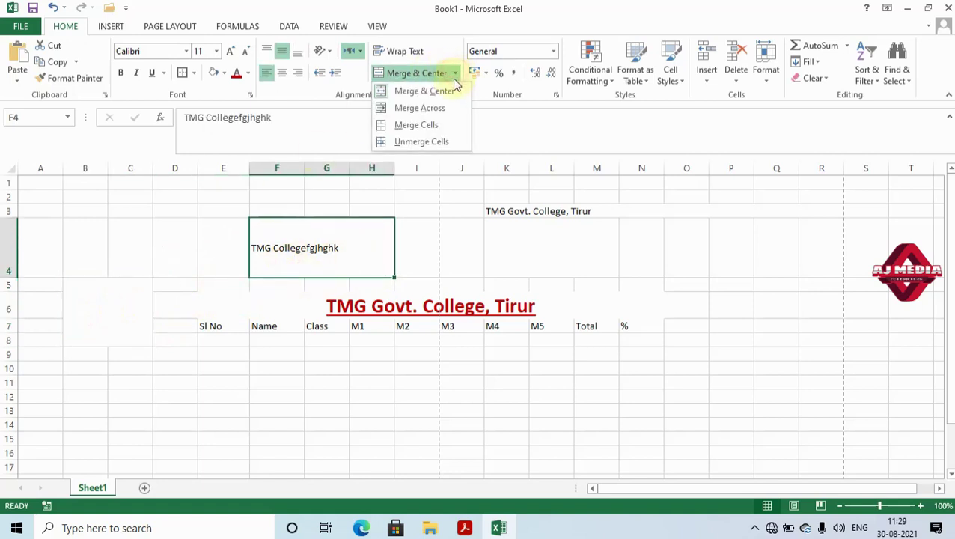
pyautogui.click(423, 144)
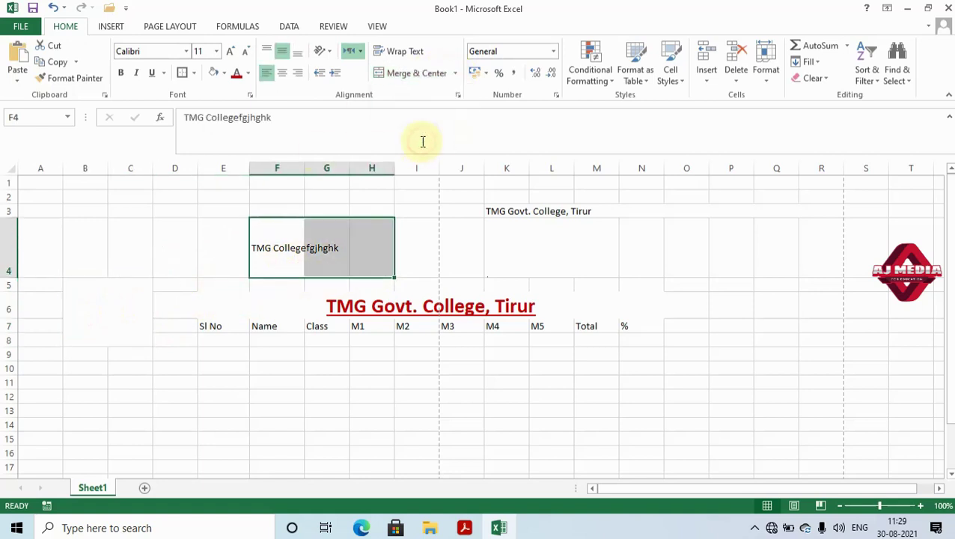
pyautogui.click(273, 253)
# Unmerge the title from E6:N6 and Merge & Center it across D6:N6.
pyautogui.click(350, 307)
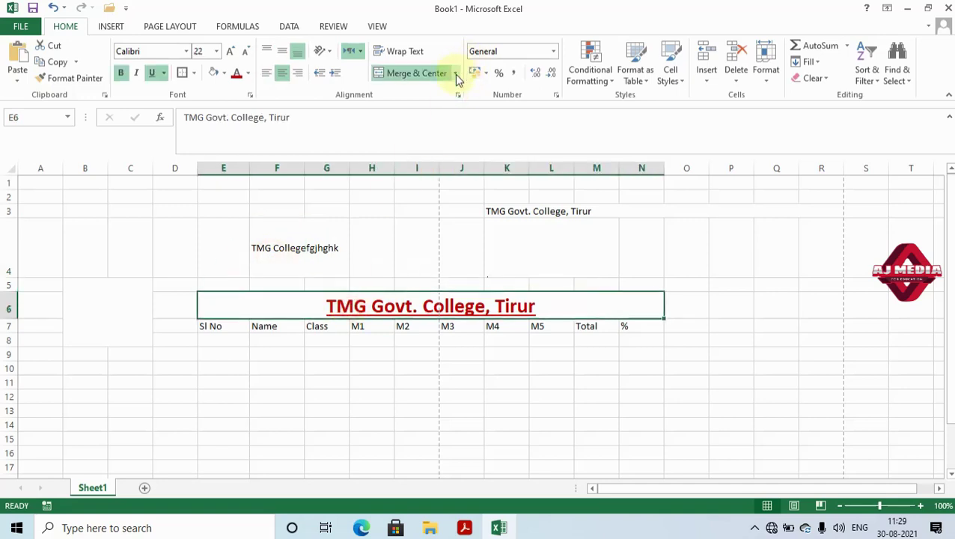
pyautogui.click(456, 75)
pyautogui.click(410, 144)
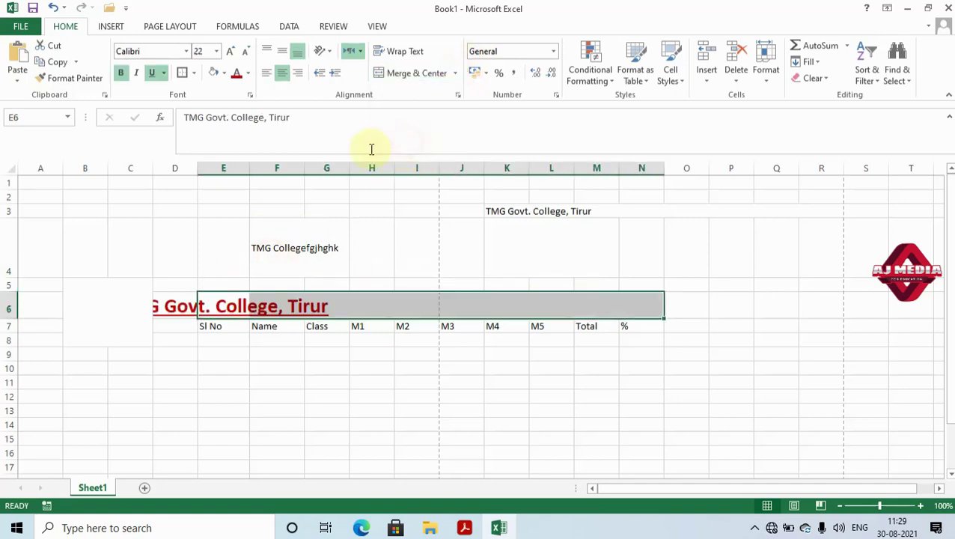
pyautogui.click(317, 384)
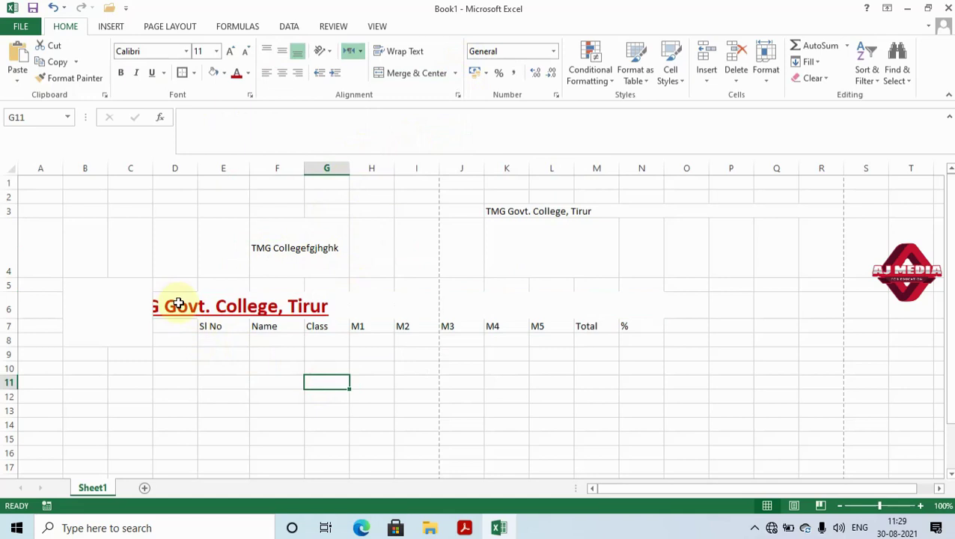
pyautogui.moveTo(178, 303); pyautogui.dragTo(632, 305)
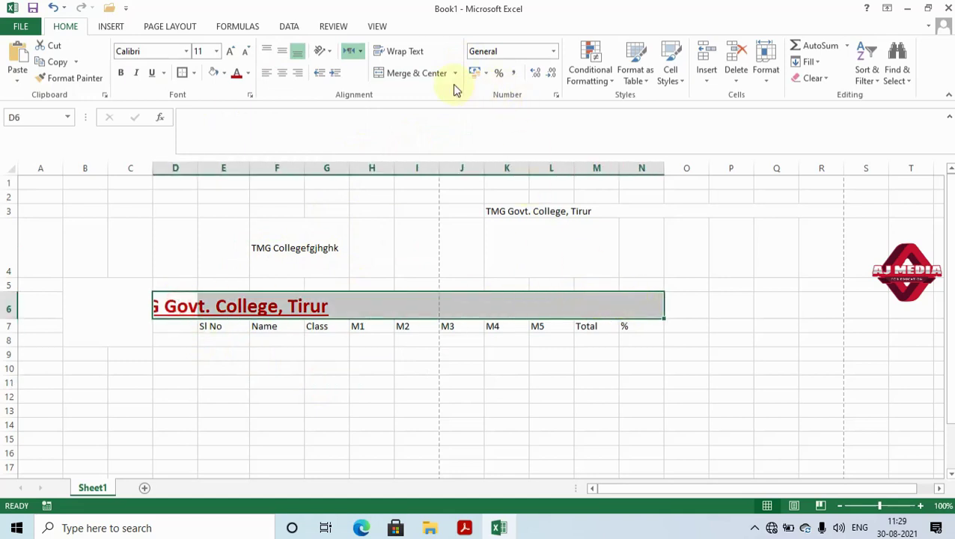
pyautogui.click(414, 73)
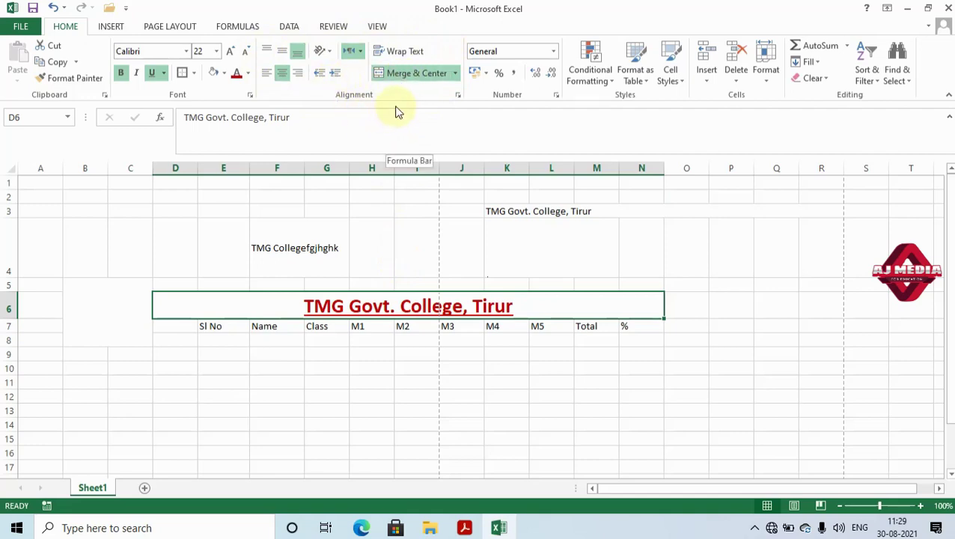
pyautogui.hotkey('alt', 'Tab')
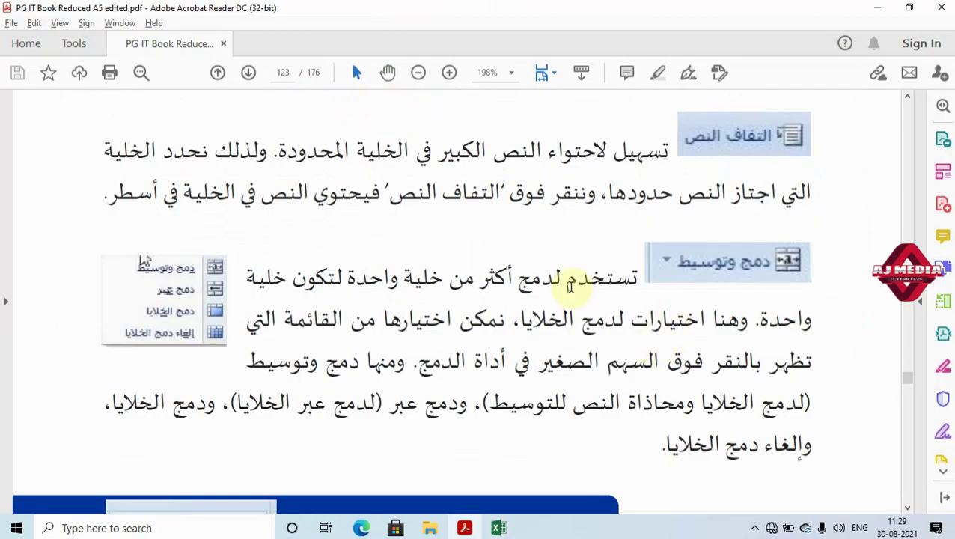
pyautogui.scroll(-2, 569, 286)
pyautogui.scroll(-2, 554, 285)
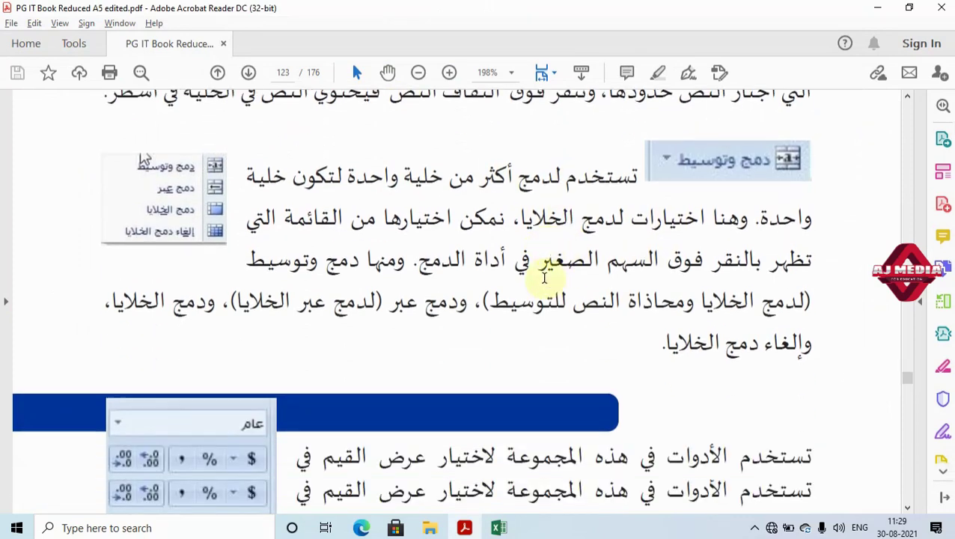
pyautogui.hotkey('alt', 'Tab')
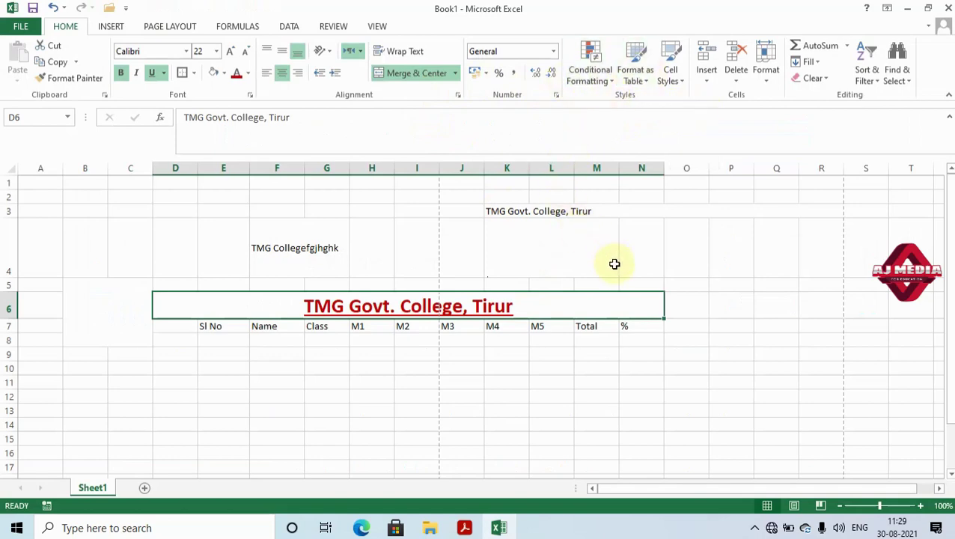
pyautogui.hotkey('alt', 'Tab')
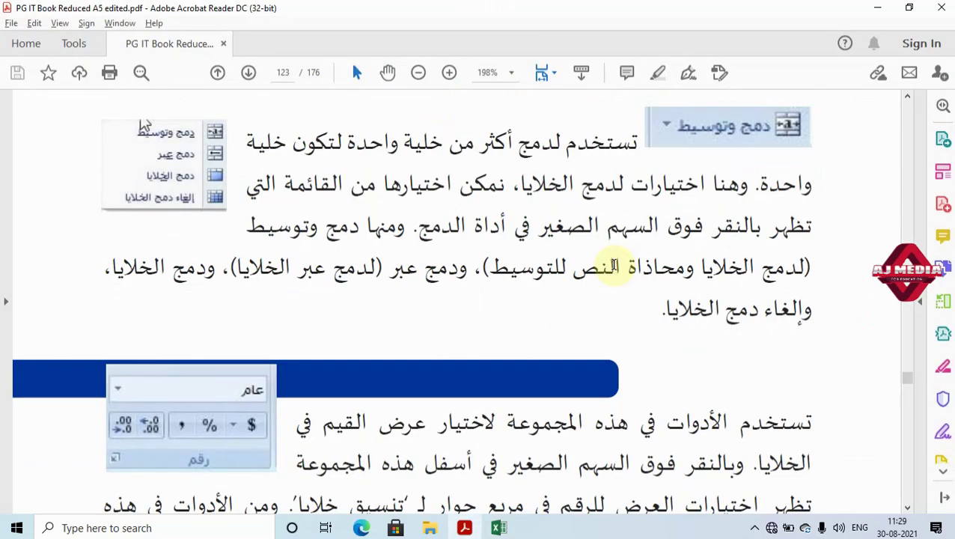
pyautogui.hotkey('alt', 'Tab')
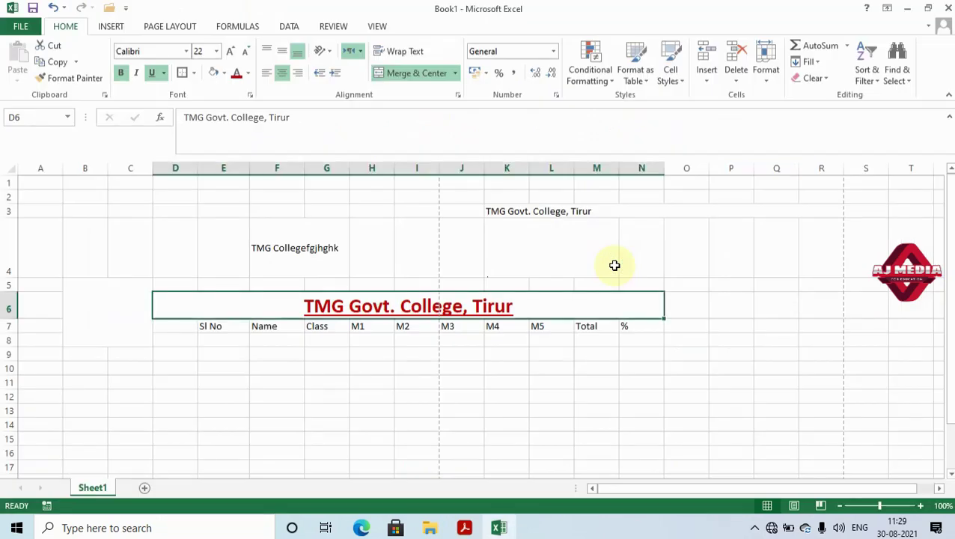